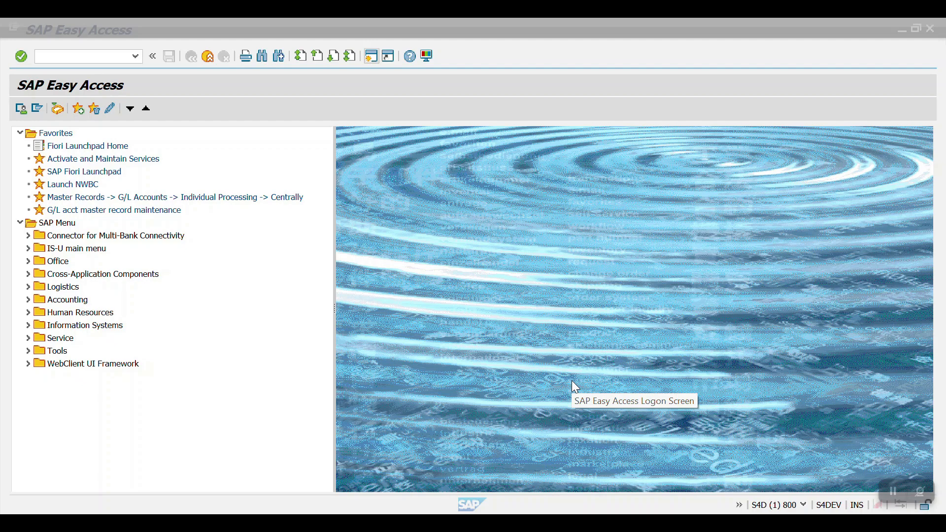
Run the Customer Line Item Display report for open items in company code 2003 with the preset key date
left_click(65, 56)
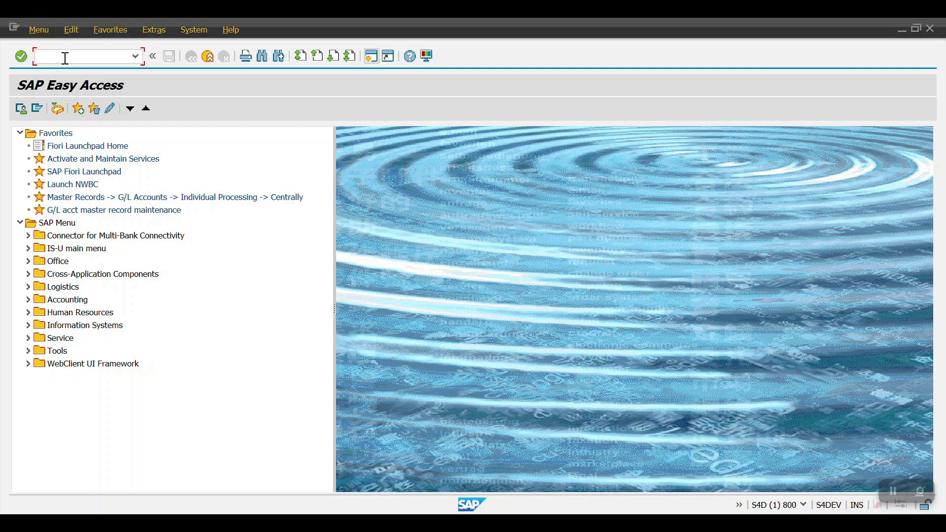
type("FBL3N")
key("Return")
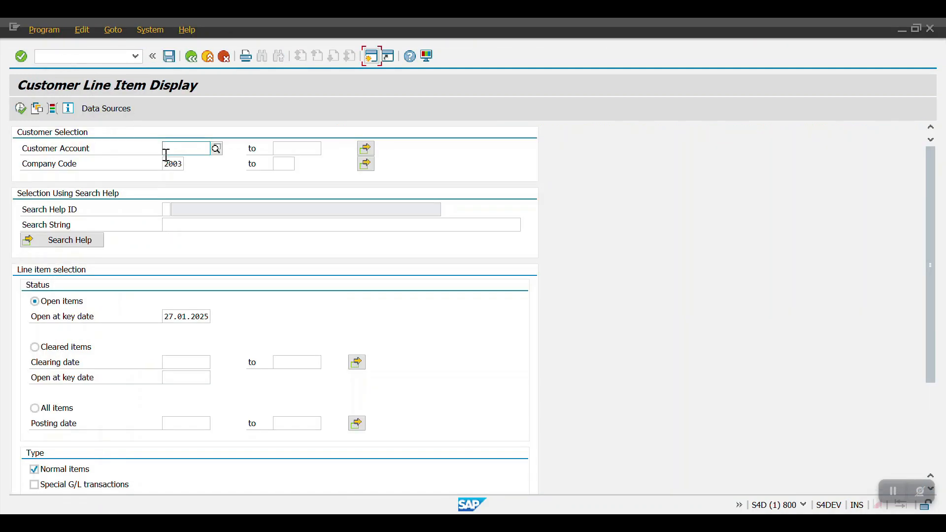
left_click(19, 111)
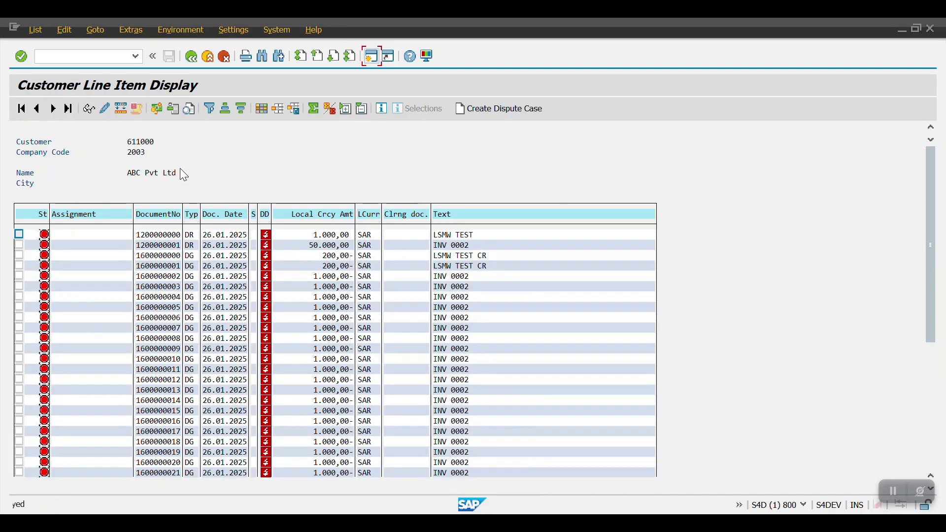
left_click(931, 140)
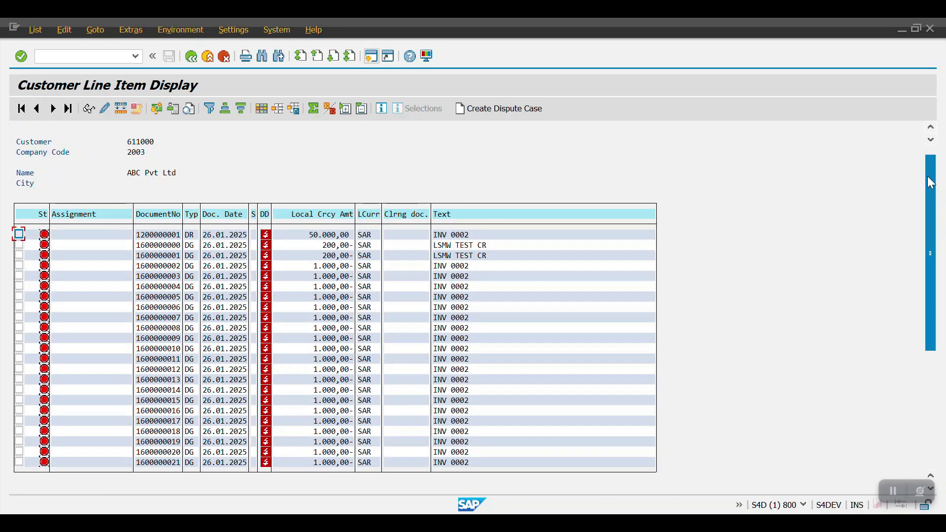
left_click_drag(931, 183, 930, 257)
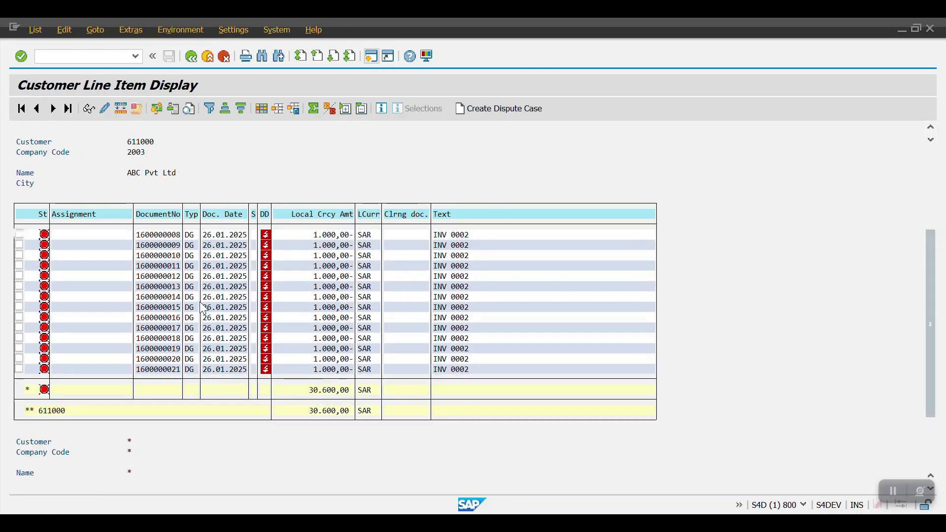
scroll(199, 301, "up", 3)
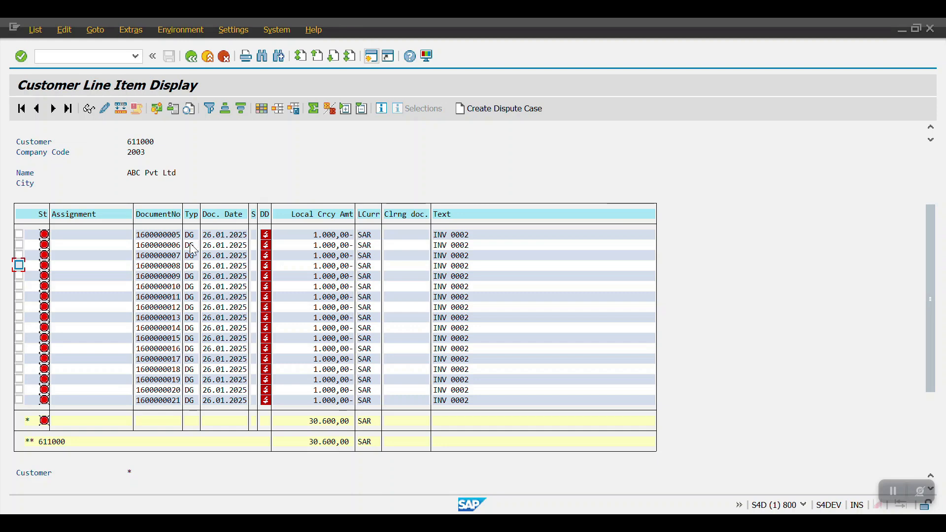
double_click(162, 237)
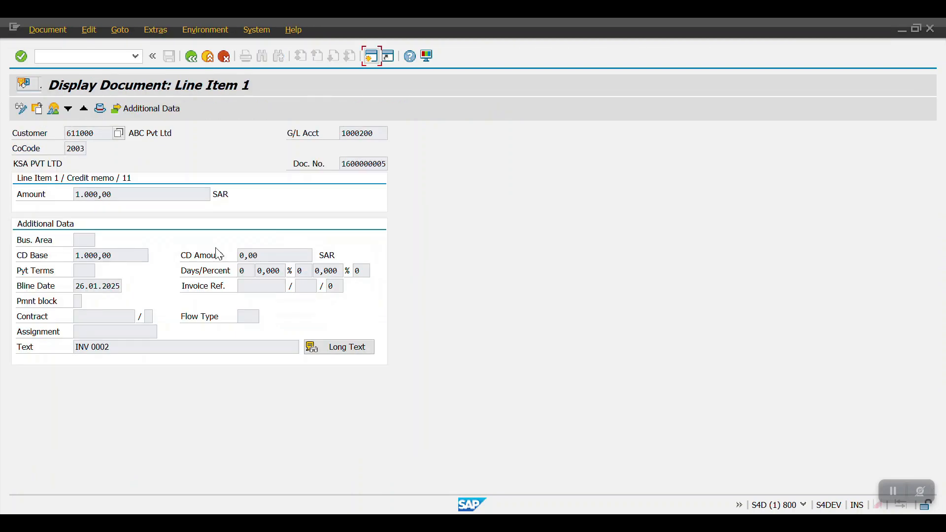
left_click(240, 286)
left_click(192, 61)
left_click(193, 64)
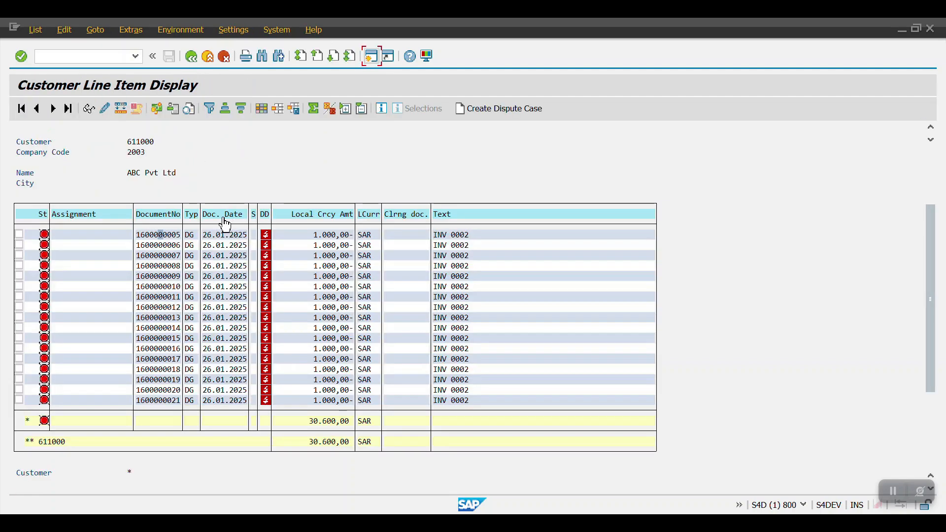
double_click(167, 245)
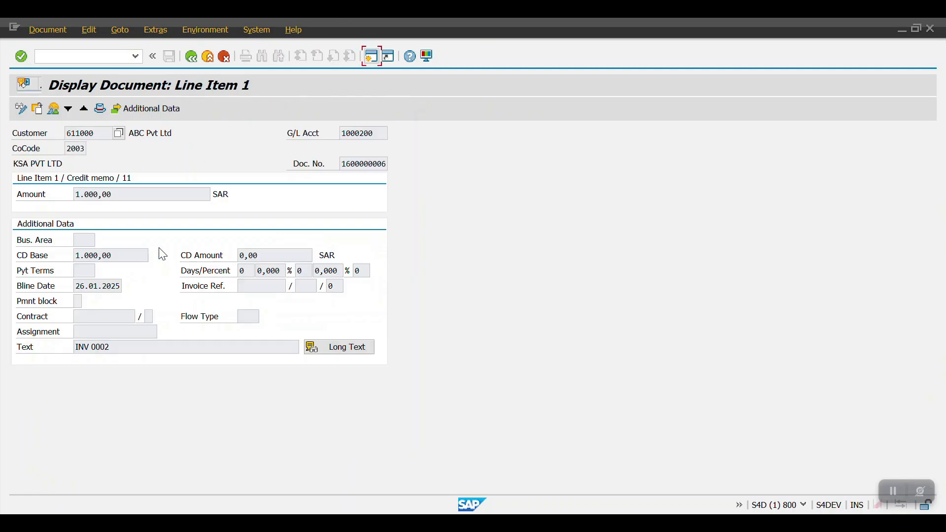
left_click(22, 108)
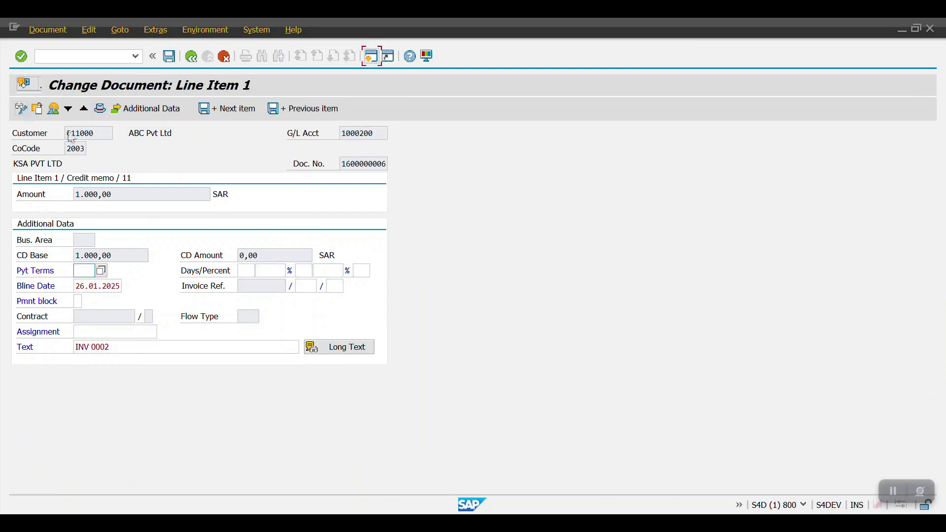
left_click(250, 287)
Switch to the Excel workbook Book5 and enter "1step" in G4 and "Editable mode" in H4
left_click(246, 523)
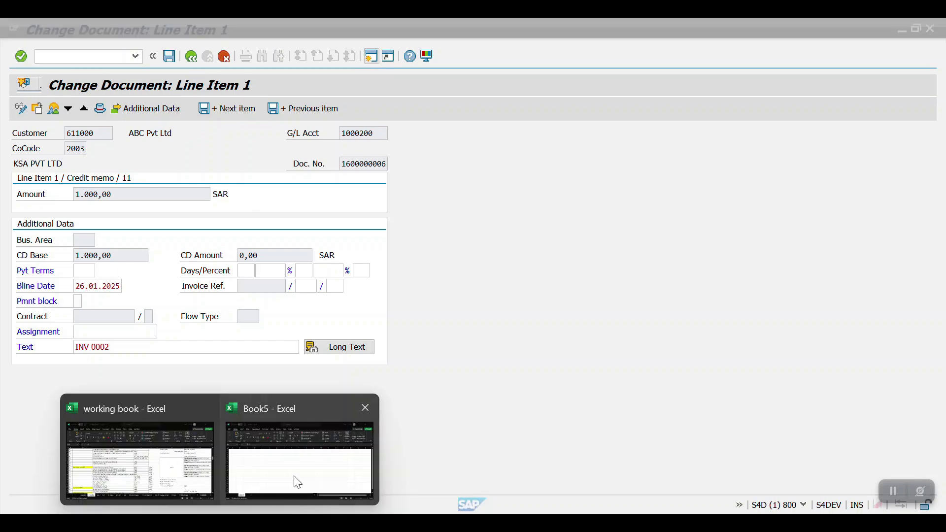
left_click(296, 481)
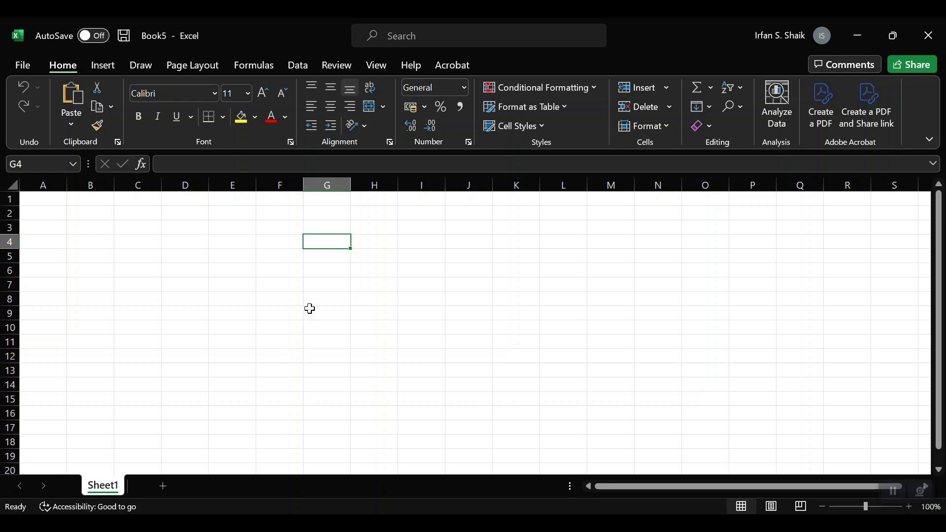
type("1step")
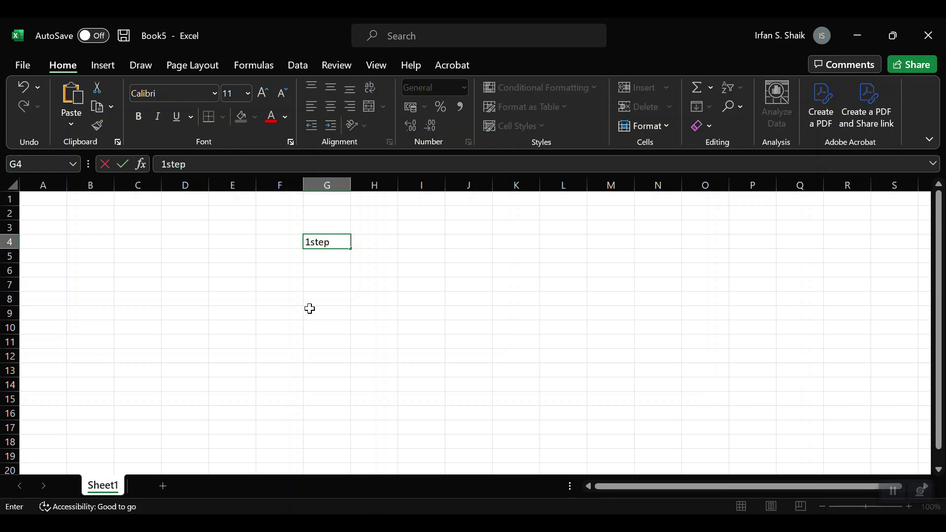
key("Return")
key("Up")
key("Right")
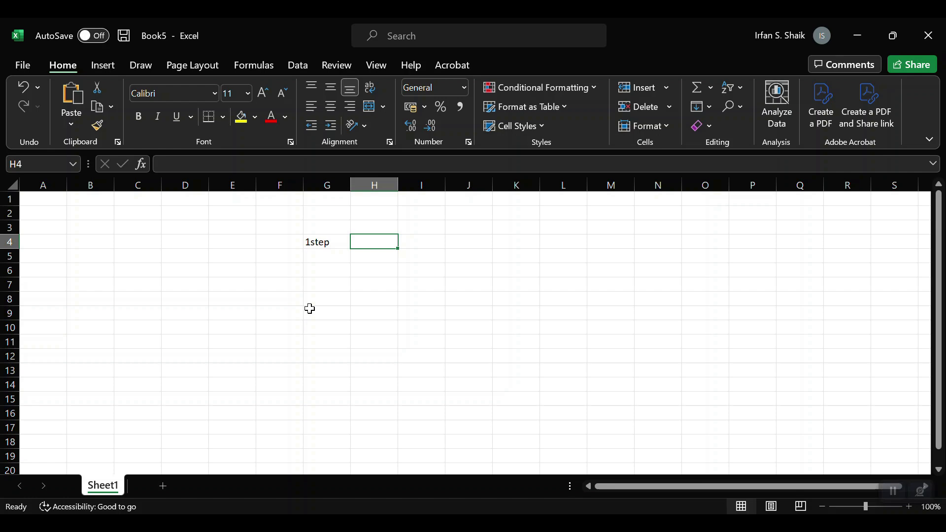
type("Edit")
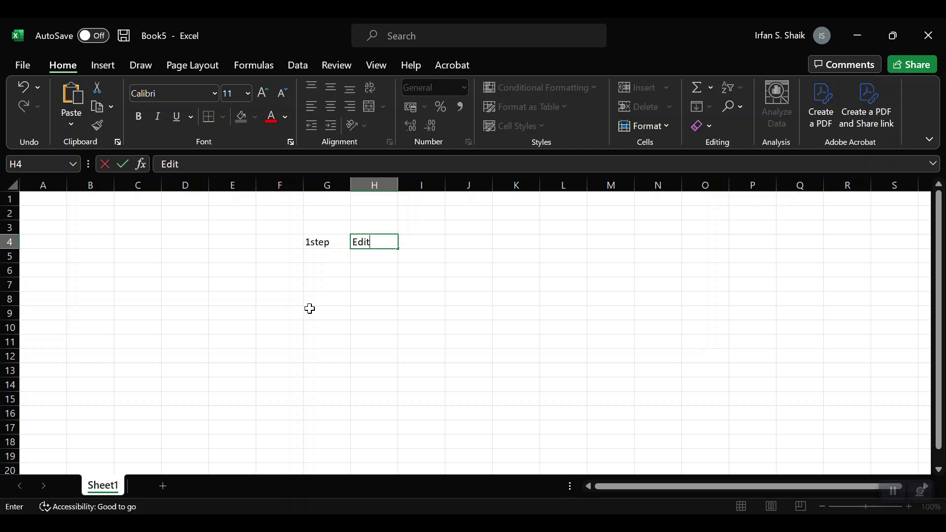
type("able mode")
key("Return")
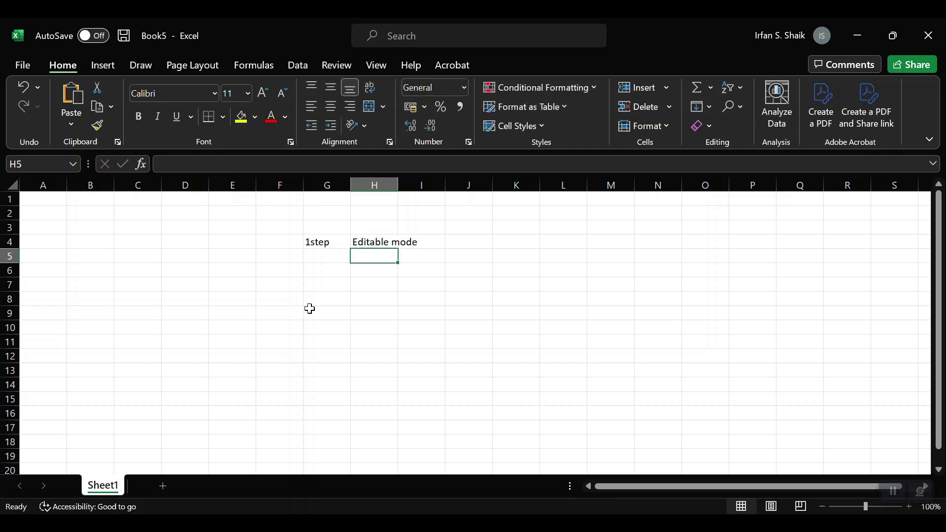
Enter "LSMW" in H5 and "Inv ref" in I5 beneath the first note
type("LSMW")
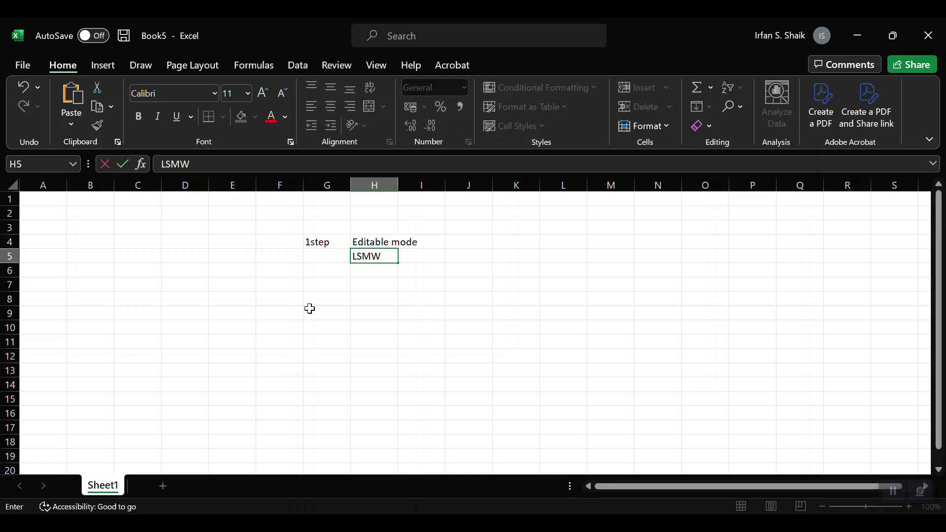
key("Tab")
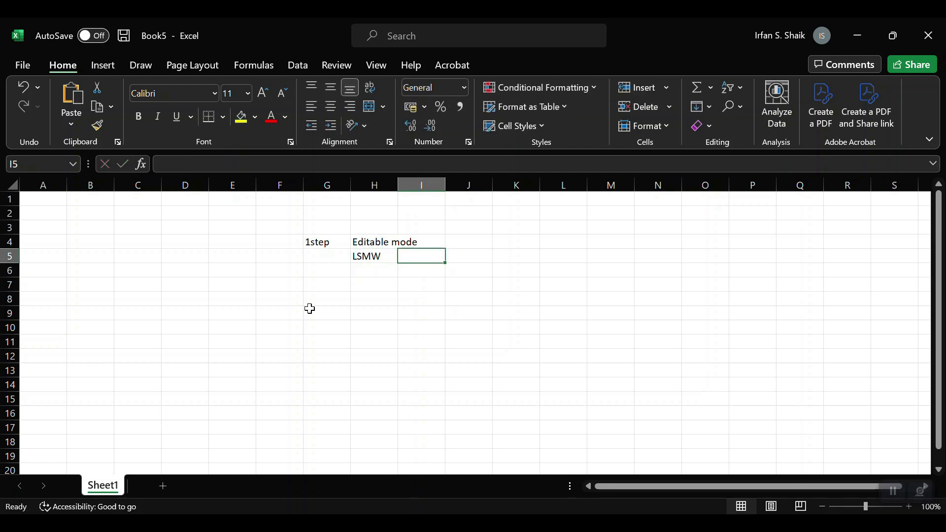
type("Inv ref")
key("Return")
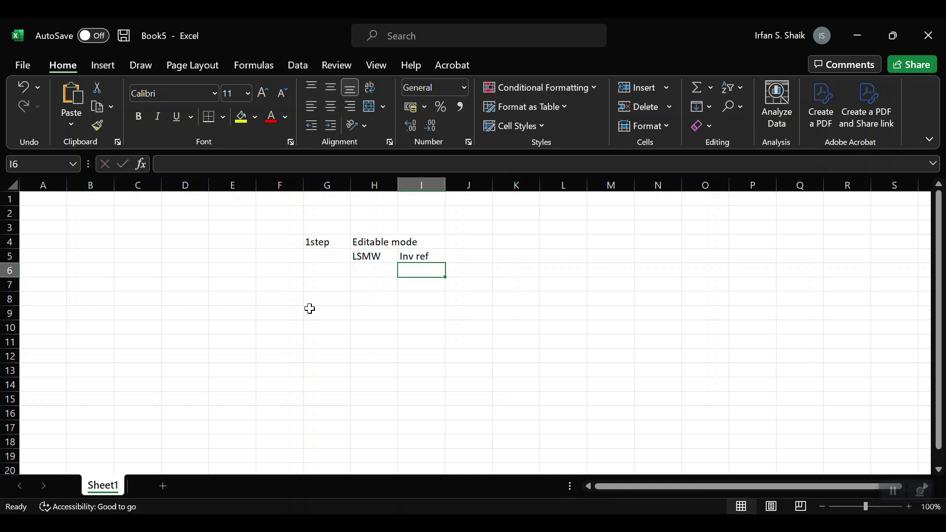
key("Left")
key("Up")
key("Right")
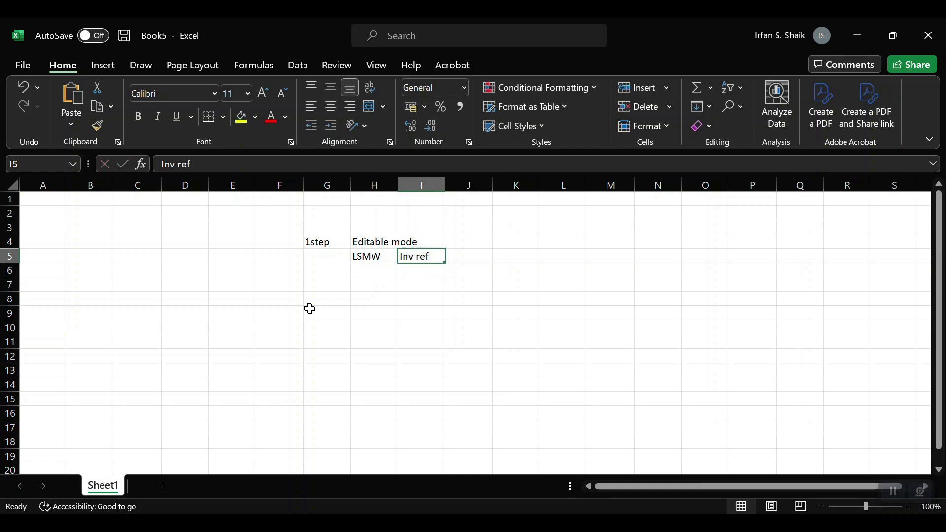
Enter the column heading "Company code" in cell F6
key("Down")
key("Left")
key("Left")
key("Left")
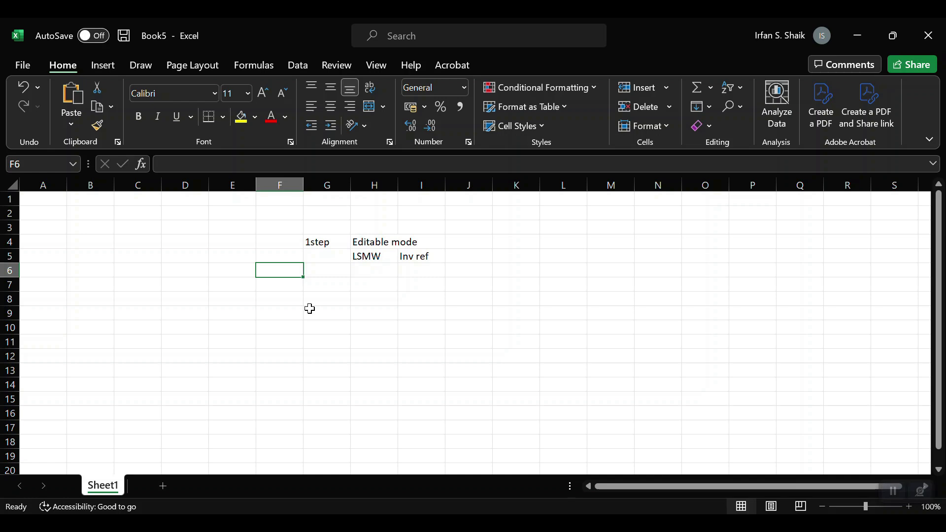
type("C")
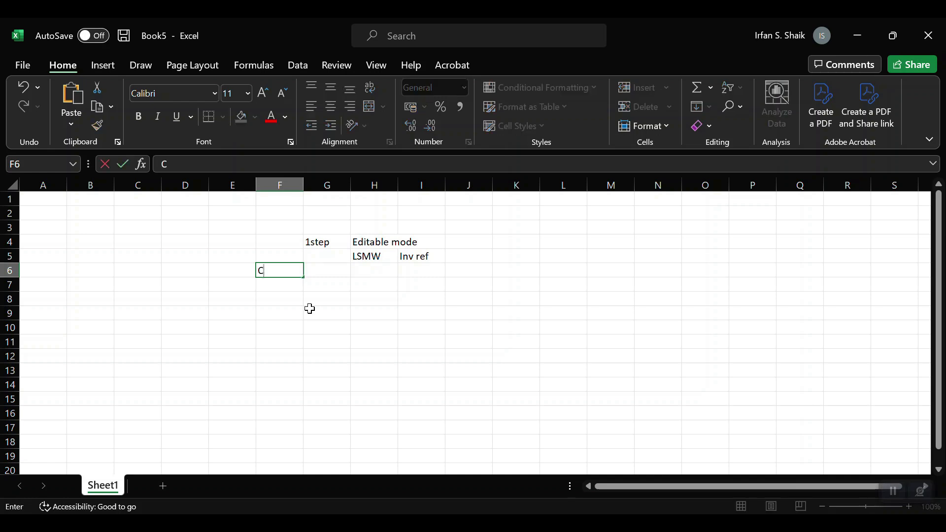
type("ompanyn")
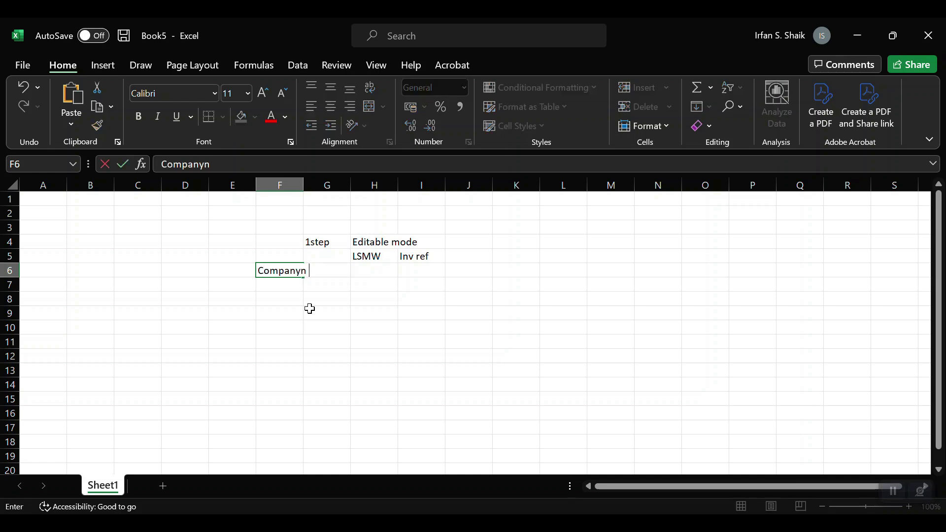
key("BackSpace")
key("BackSpace")
type("code")
key("ctrl+Return")
Enter the column headings "Document Number" in G6 and "Fiscal Year" in H6
key("Right")
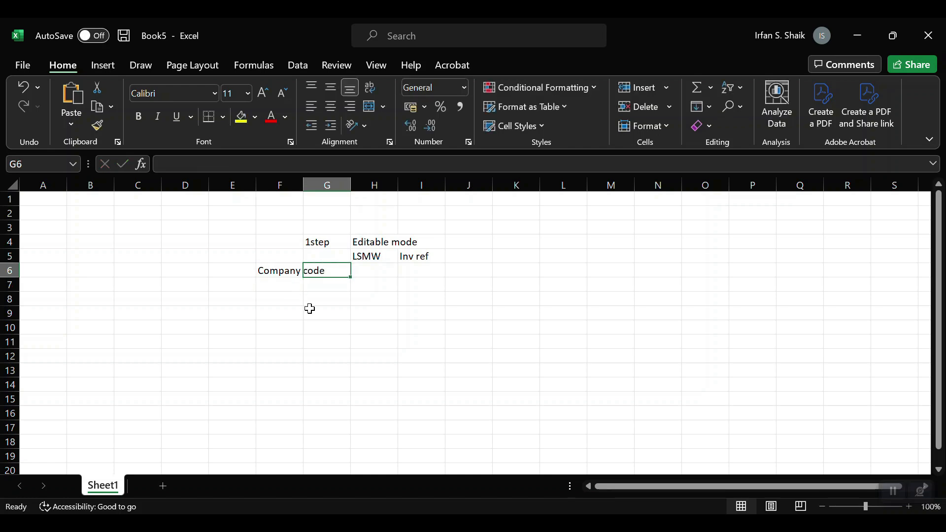
type("Document ")
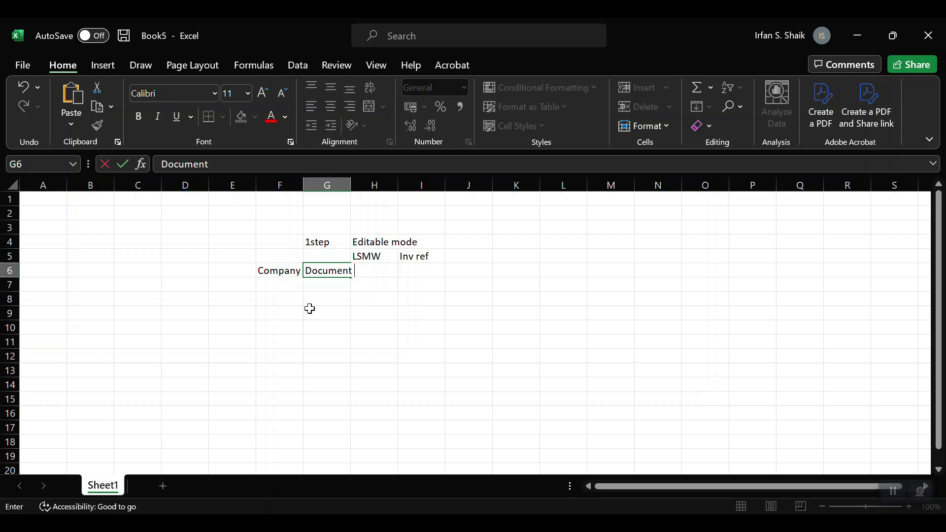
type("Number")
key("Return")
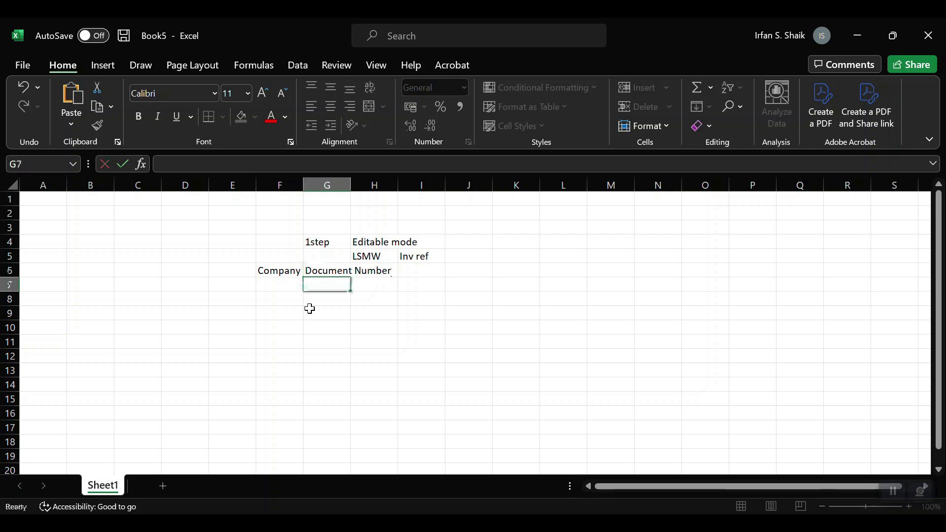
key("Up")
key("Right")
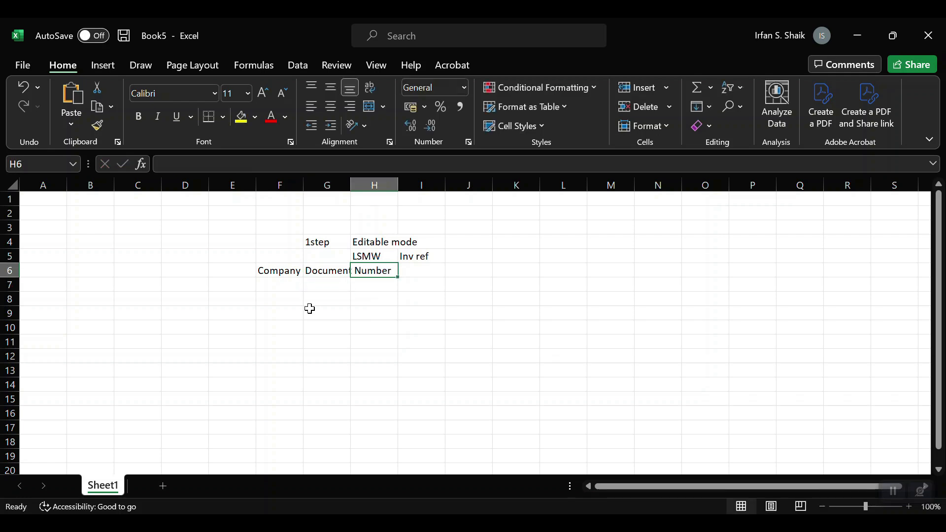
type("Fisca")
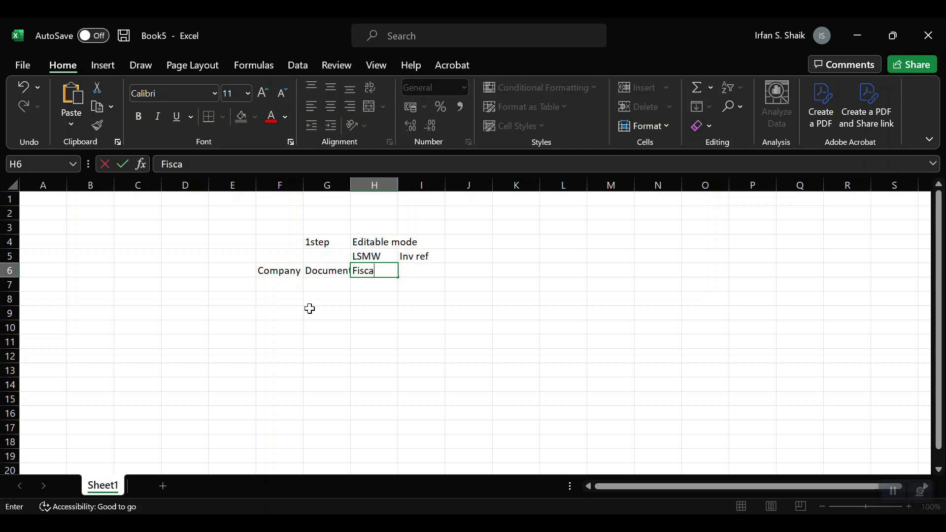
type("l Year")
key("Return")
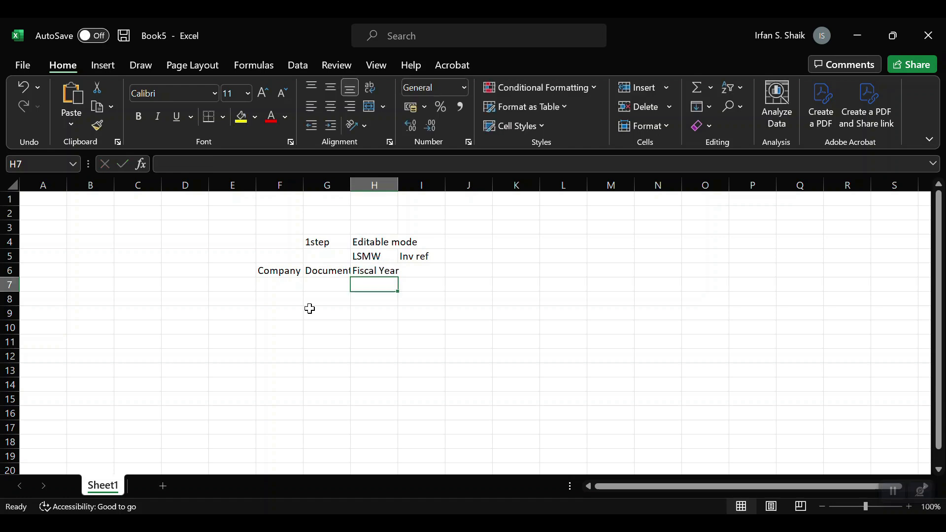
Autofit the widths of columns F, G and H to their contents
double_click(304, 185)
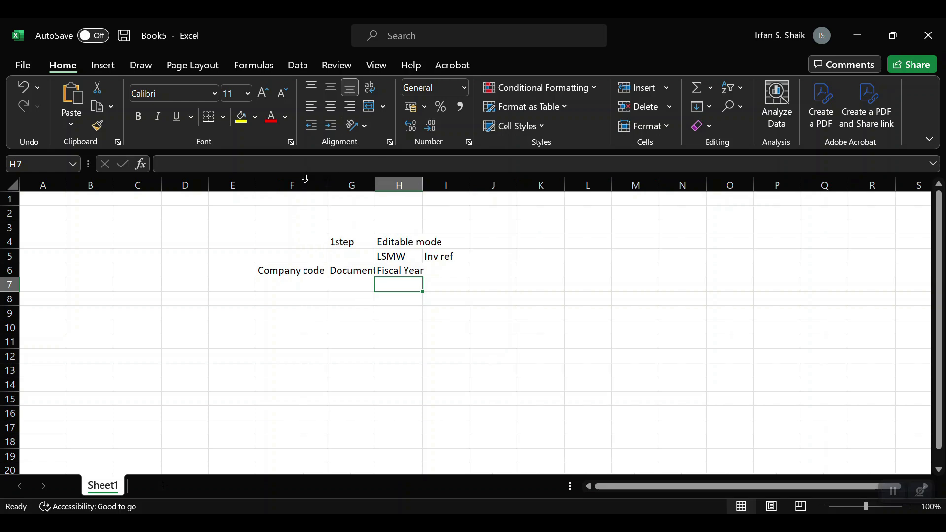
double_click(327, 185)
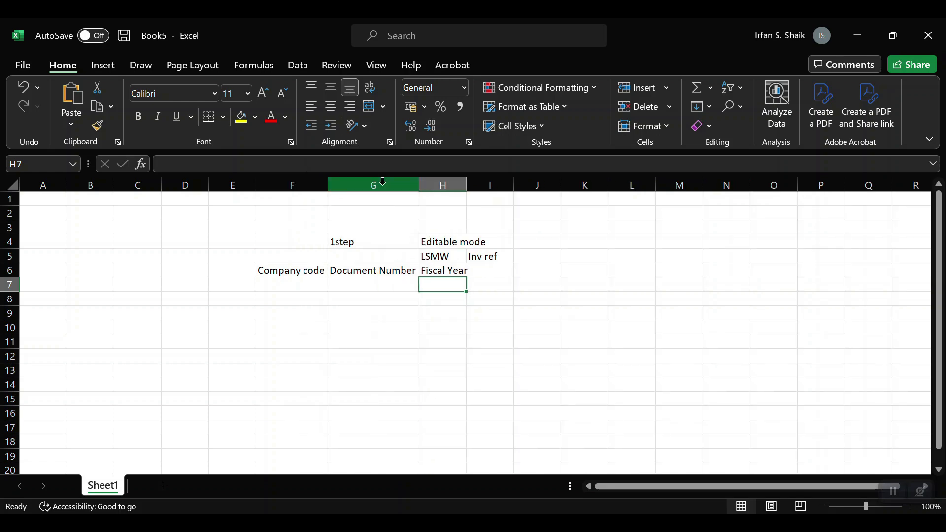
double_click(466, 185)
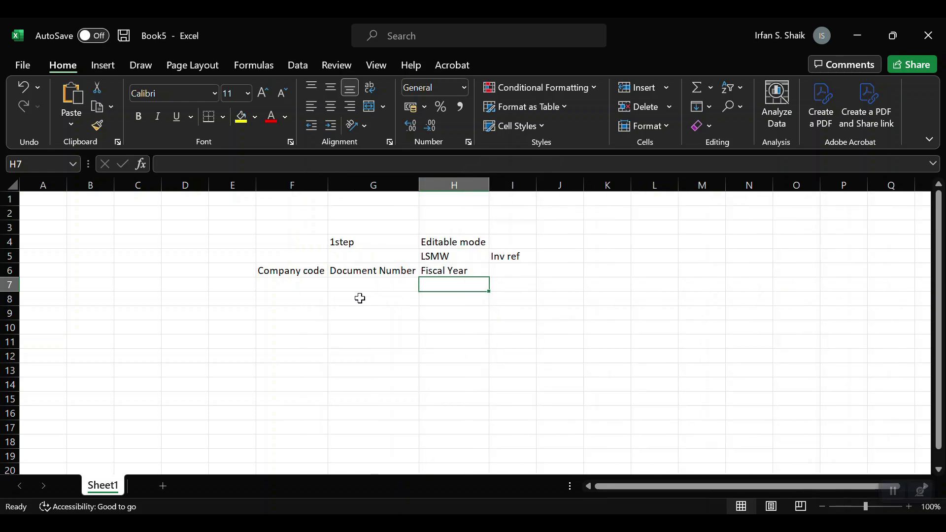
Add the column heading "Inv ref" in I6 and go to F7 under the Company code heading
left_click(505, 273)
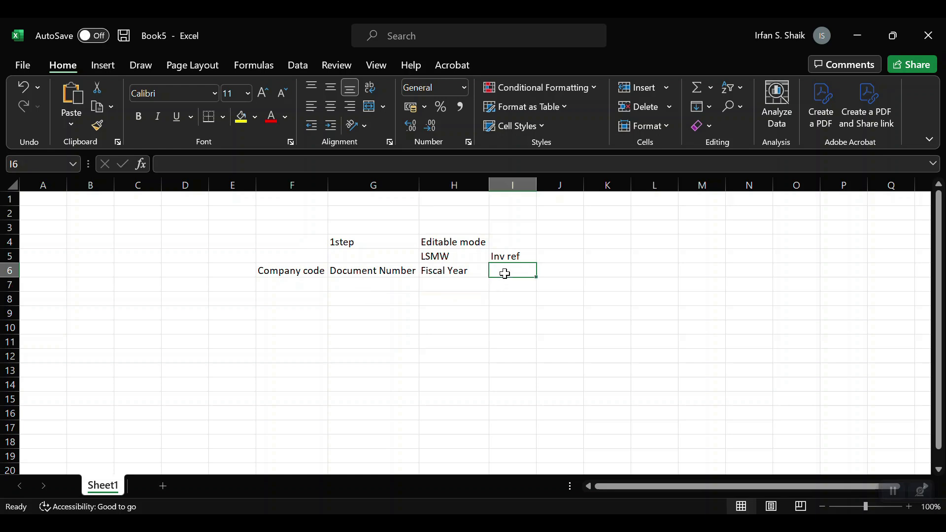
type("Inv ref")
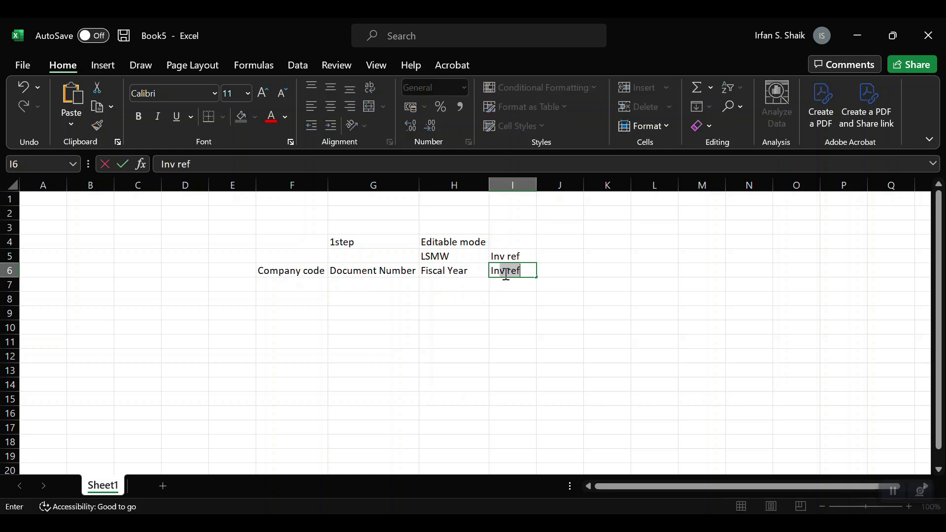
key("Return")
key("Left")
key("Left")
key("Left")
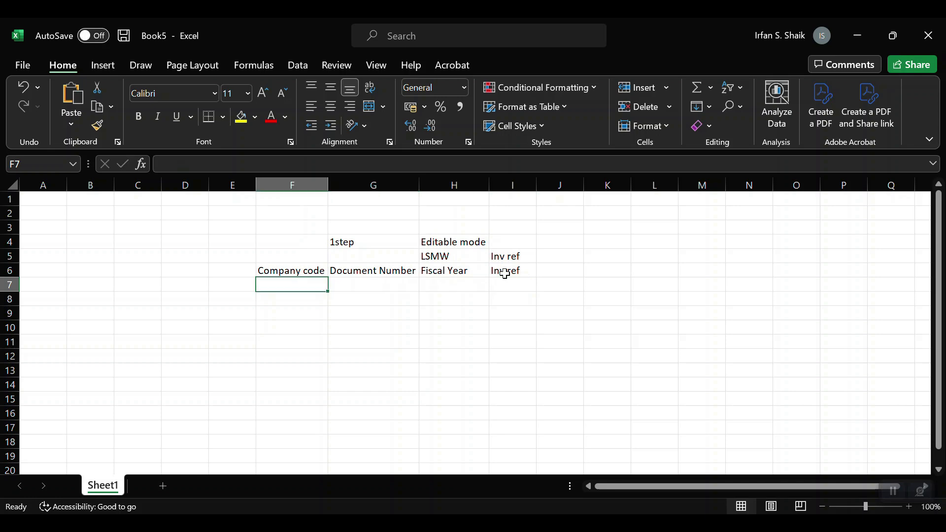
Enter the sample company code 1000 in F7 and the document number 12345 in G7
type("1000")
key("Return")
key("Up")
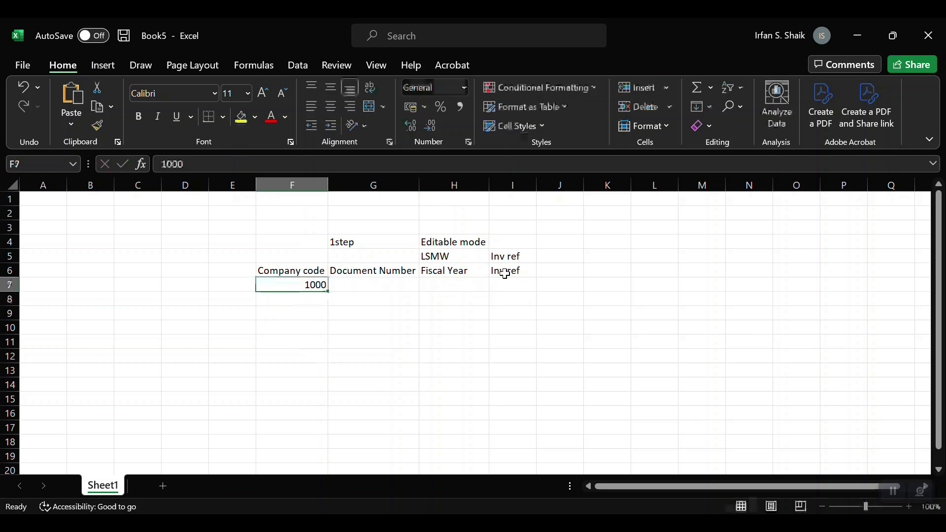
key("Right")
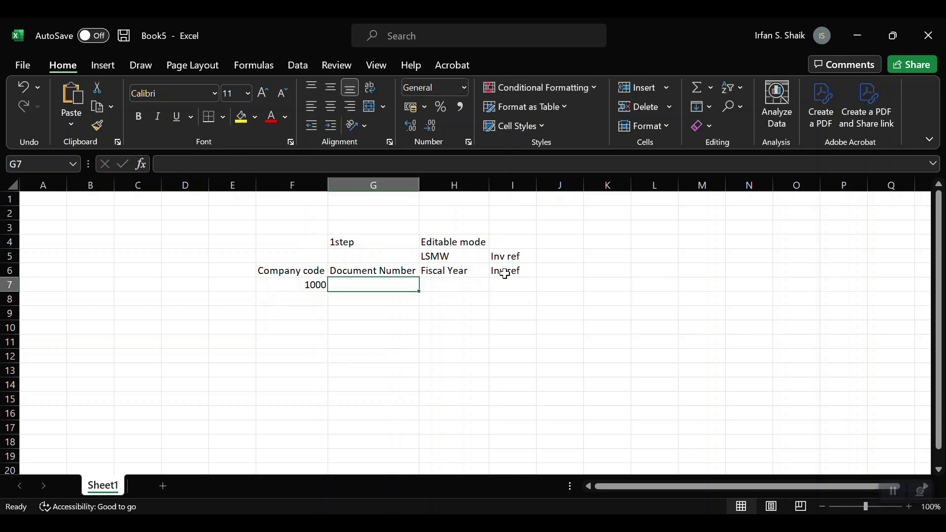
type("12345")
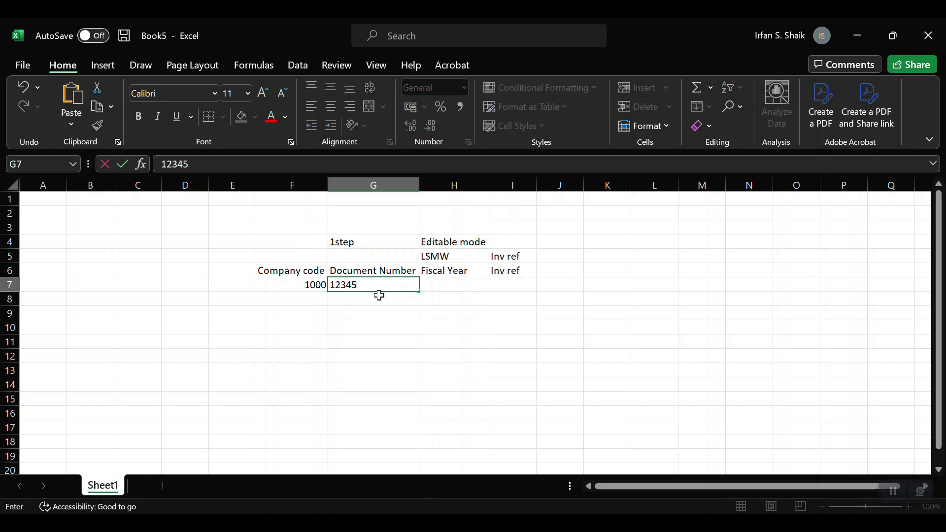
Enter the fiscal year 2025 in H7 and the invoice reference 2345 in I7
left_click(433, 287)
type("2025")
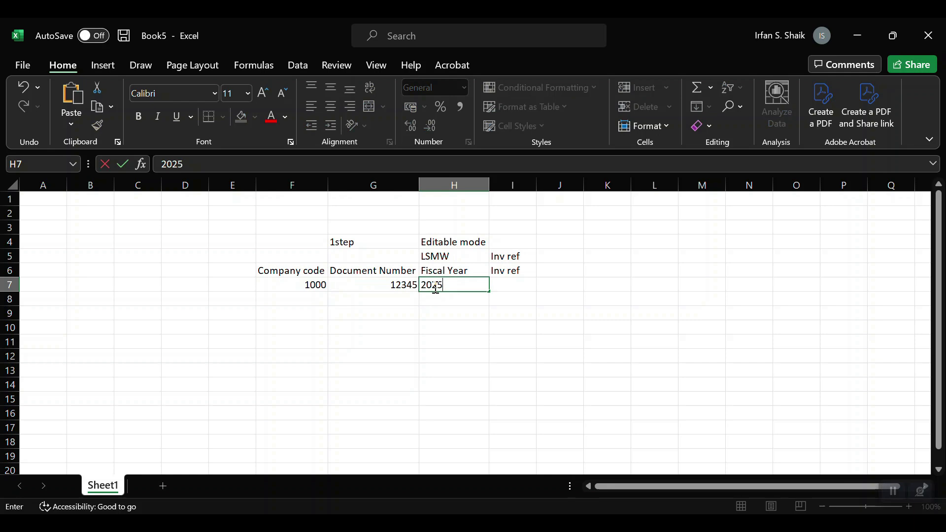
key("Return")
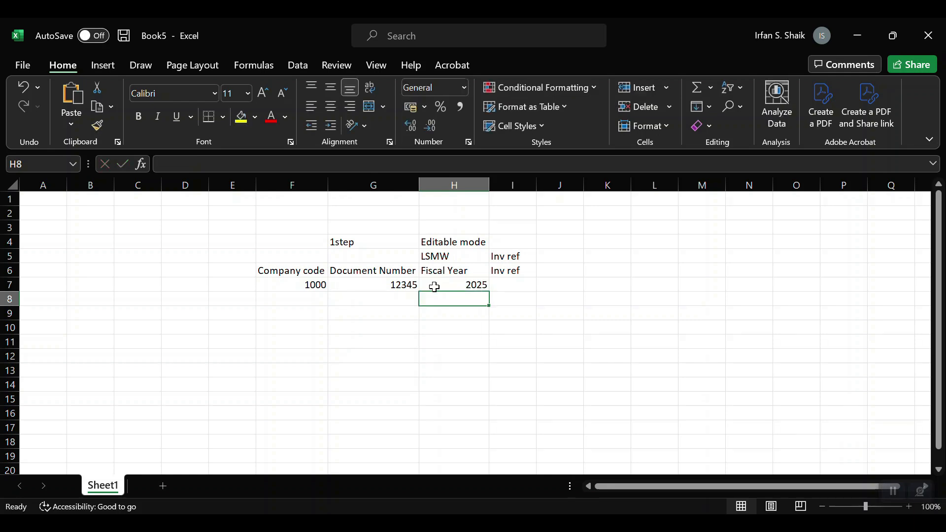
key("Up")
key("Right")
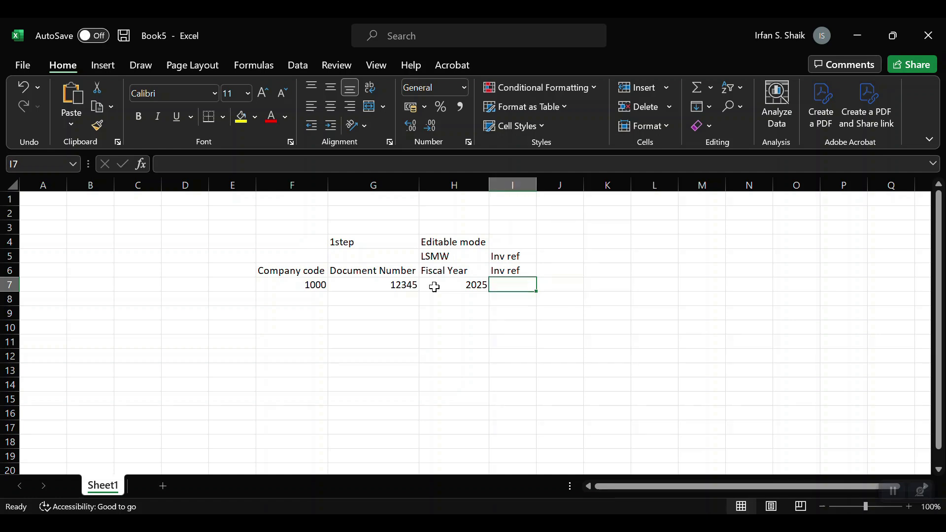
type("2345")
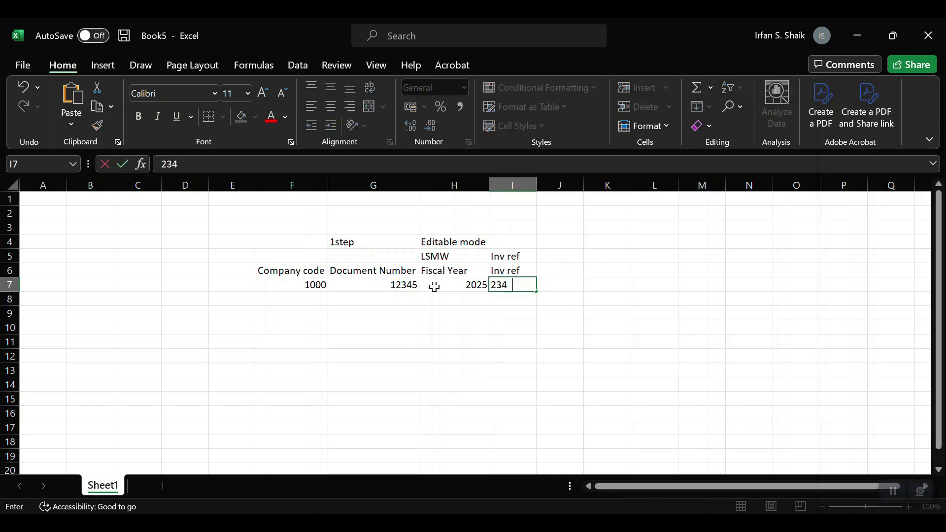
key("Return")
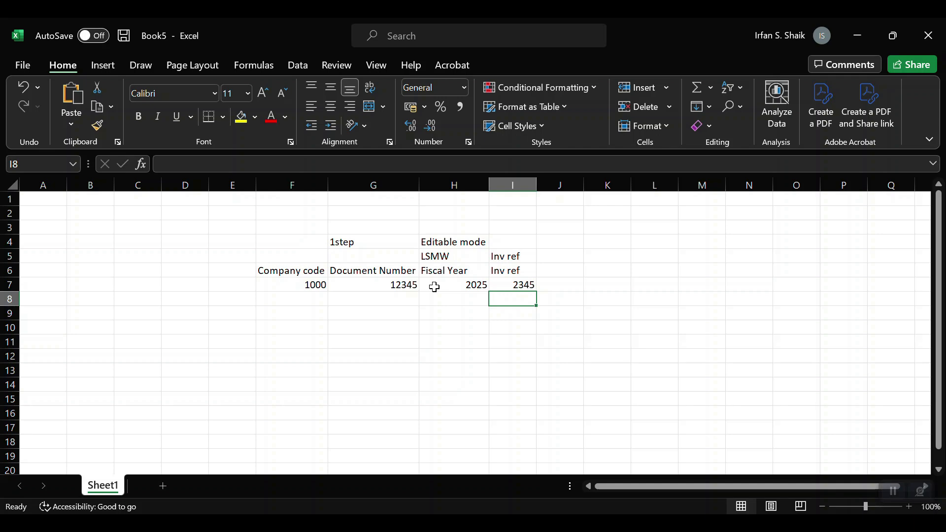
key("Up")
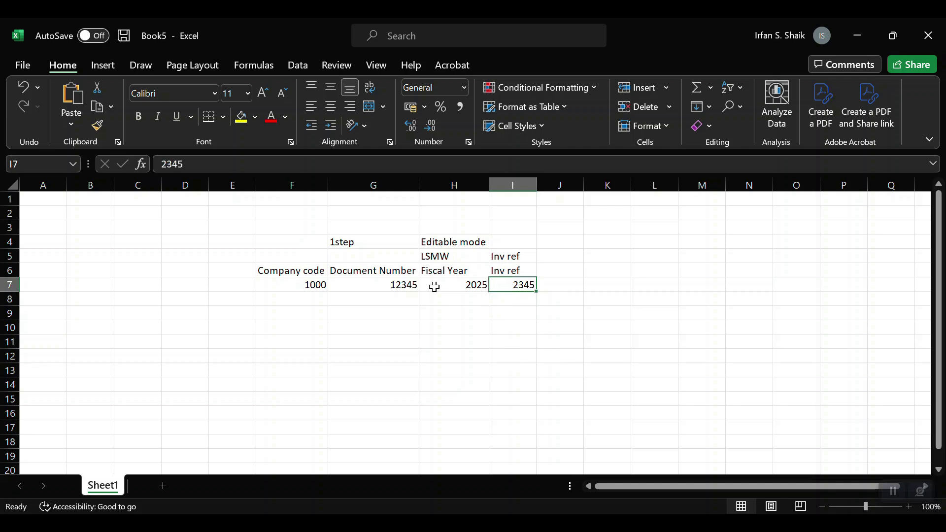
Review the sample upload values in row 7 and the editable mode step in row 4
key("Left")
key("Left")
key("Left")
key("Right")
key("shift+Right")
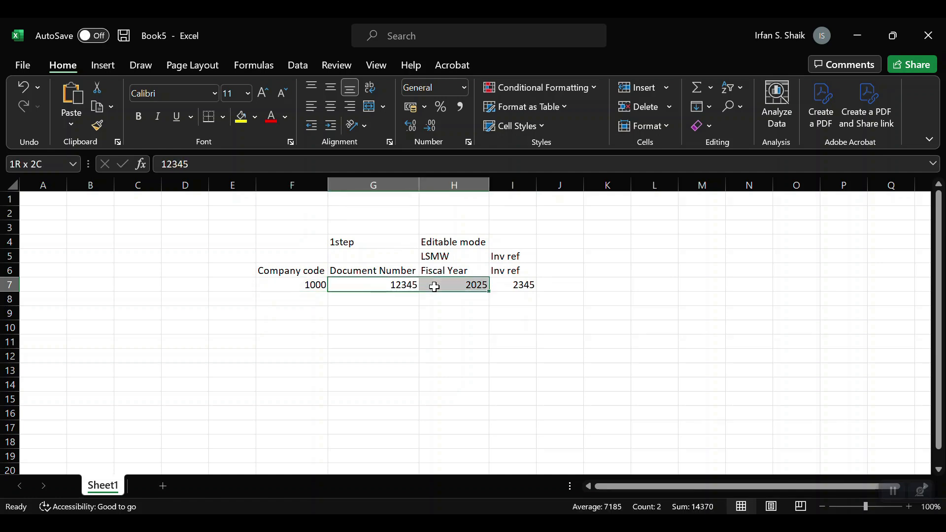
key("Left")
key("shift+Right")
key("shift+Right")
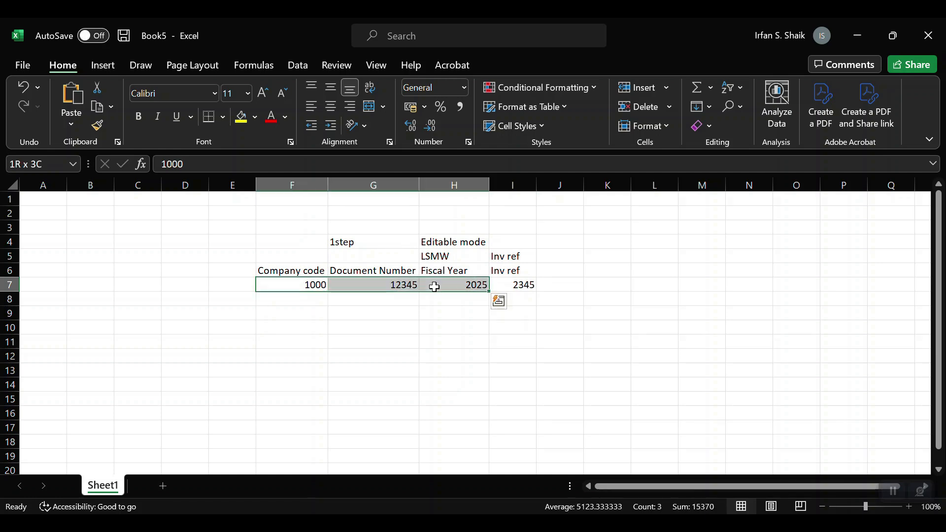
key("Right")
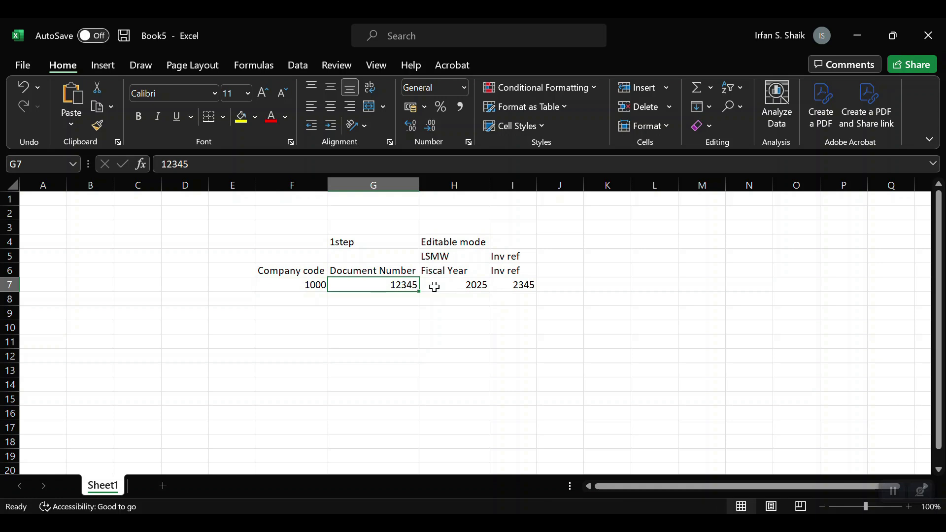
key("Right")
key("Right")
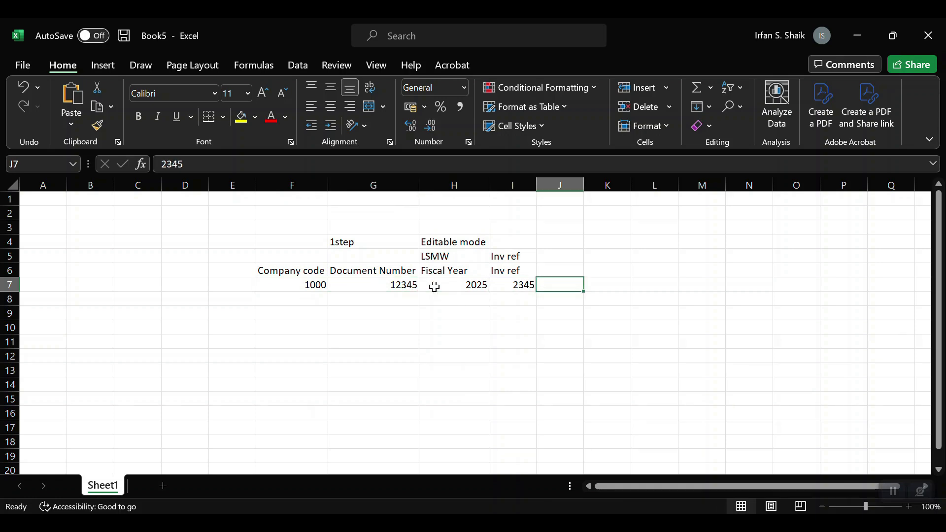
key("Right")
key("Left")
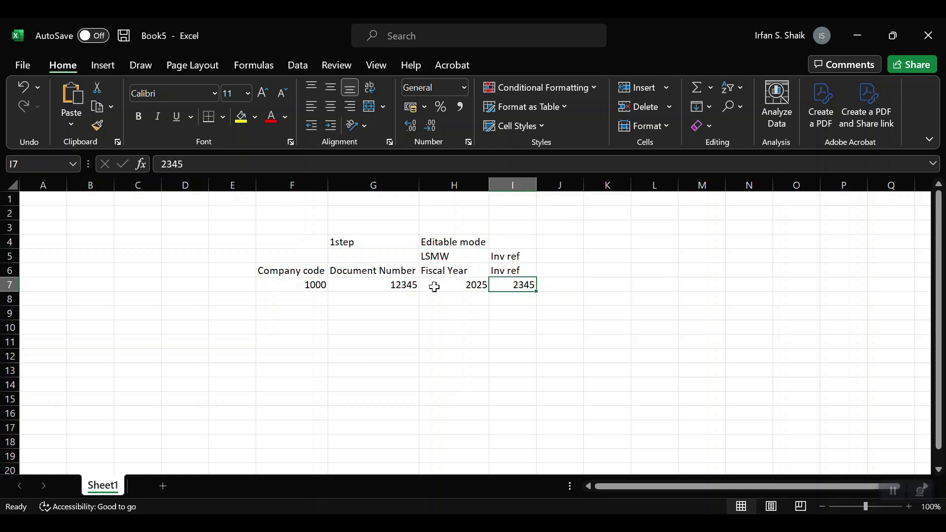
key("Right")
key("Left")
key("Left")
key("Left")
key("Up")
key("Up")
key("Up")
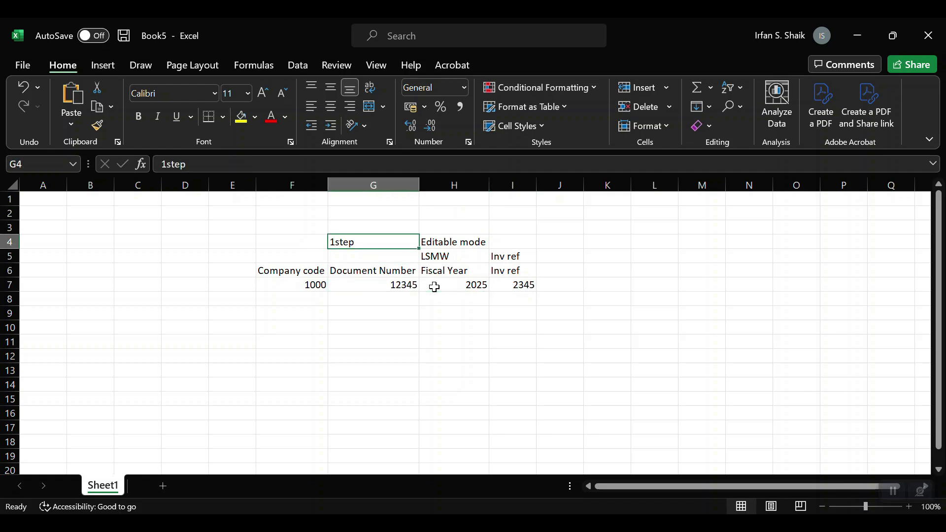
key("Right")
key("Left")
key("Right")
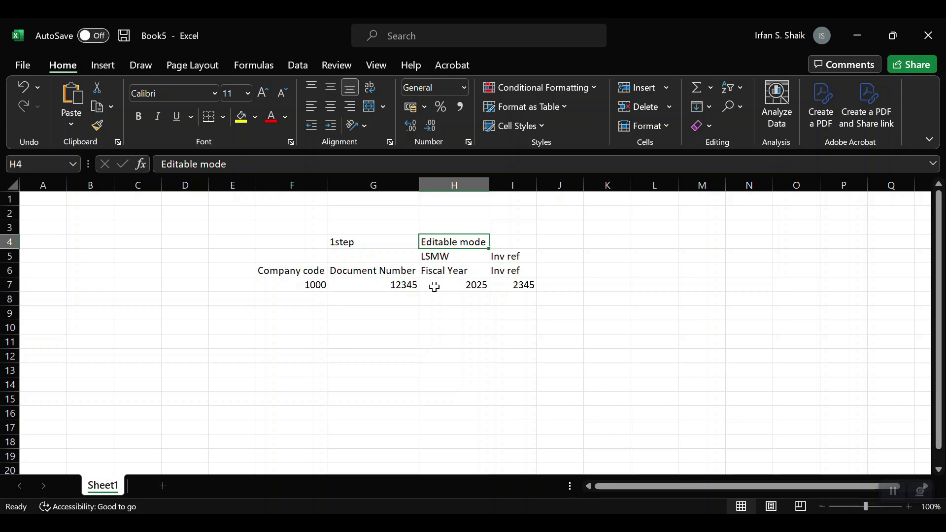
Switch to the SAP credit memo line item and open a second SAP session
key("alt+Tab")
key("alt+Tab")
key("alt+shift+Tab")
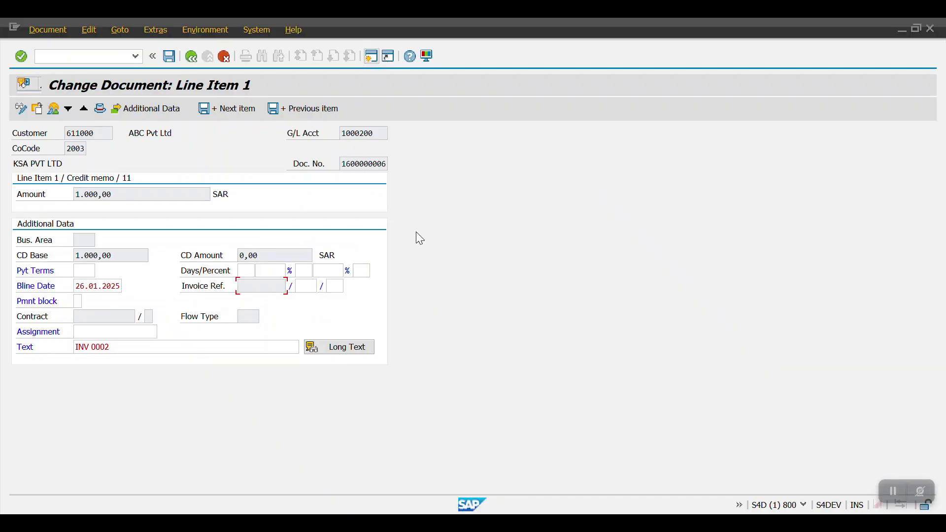
left_click(368, 61)
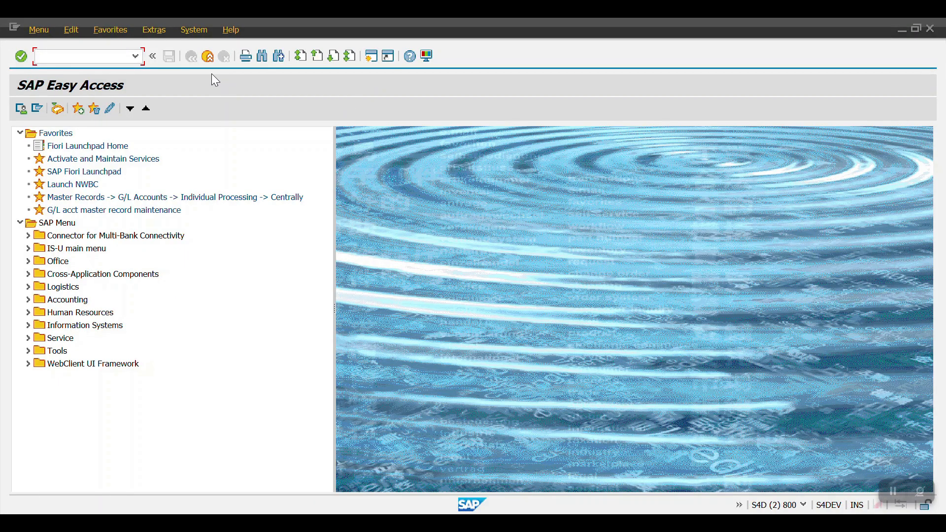
Exit the credit memo and the line item list in the first session, and return to the new session
key("alt+Tab")
left_click(193, 64)
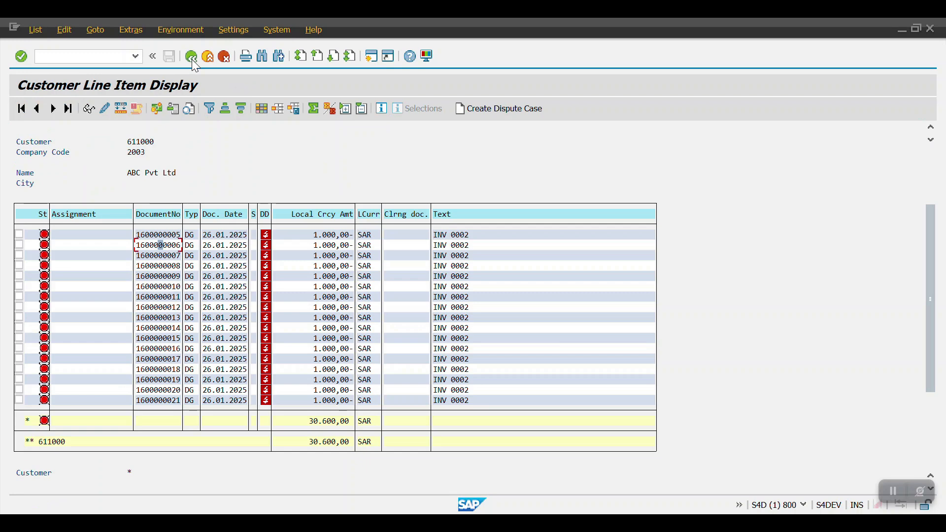
left_click(194, 63)
key("alt+Tab")
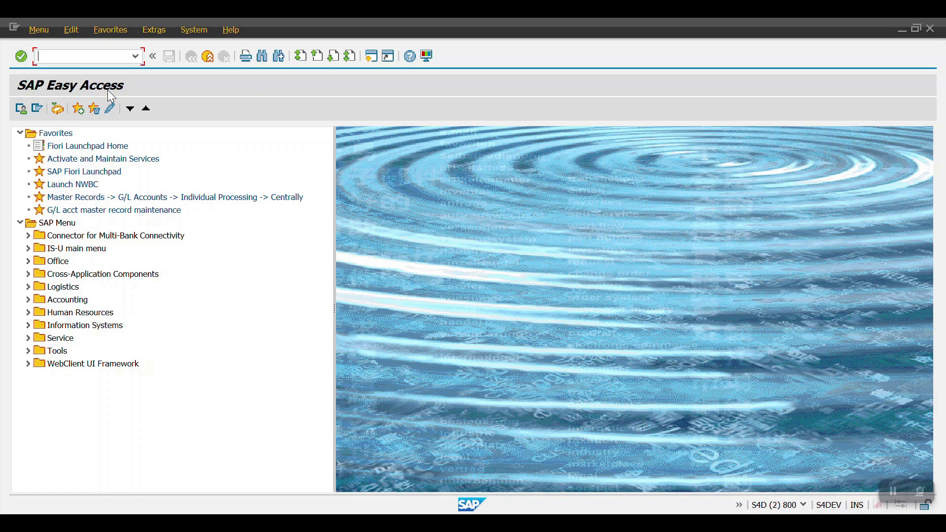
Open the Document Change Rules configuration and display the details of the BSEG-REBZG Invoice Reference rule for account type D
type("ob3")
key("Return")
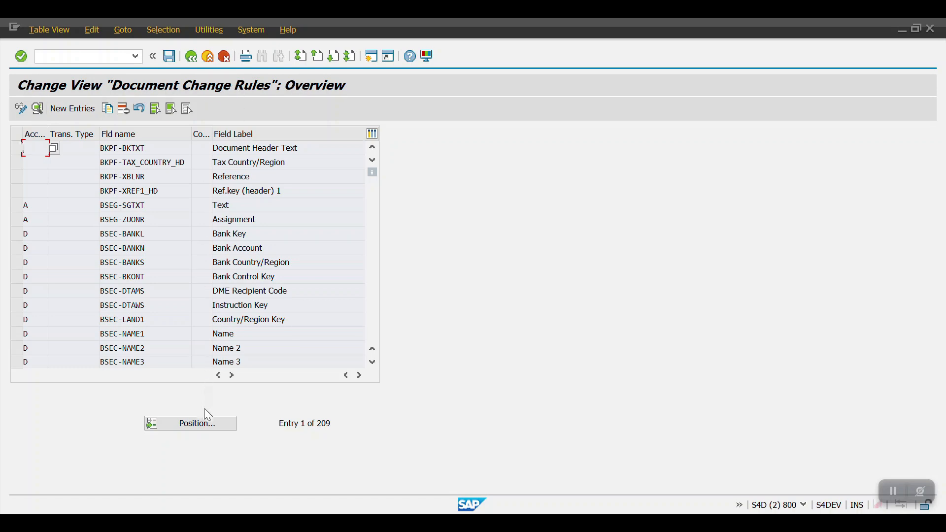
left_click(169, 307)
key("Page_Down")
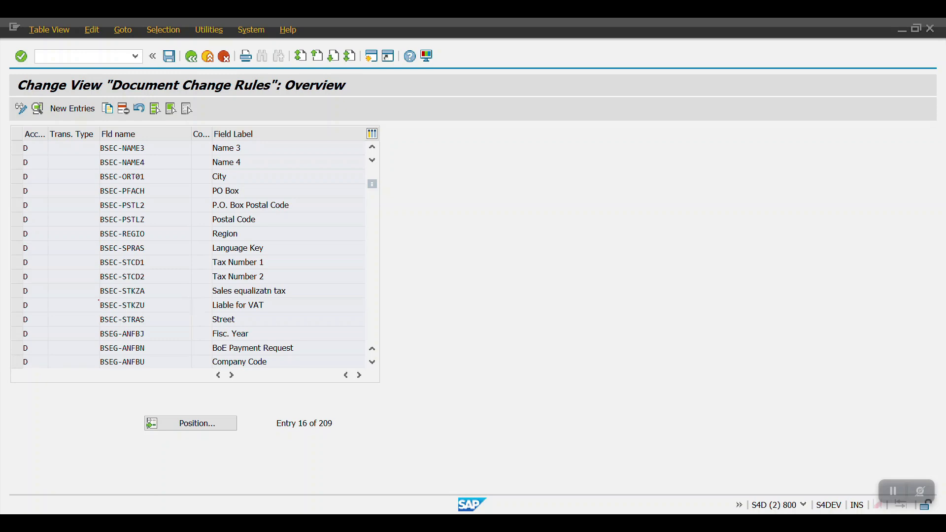
key("Page_Down")
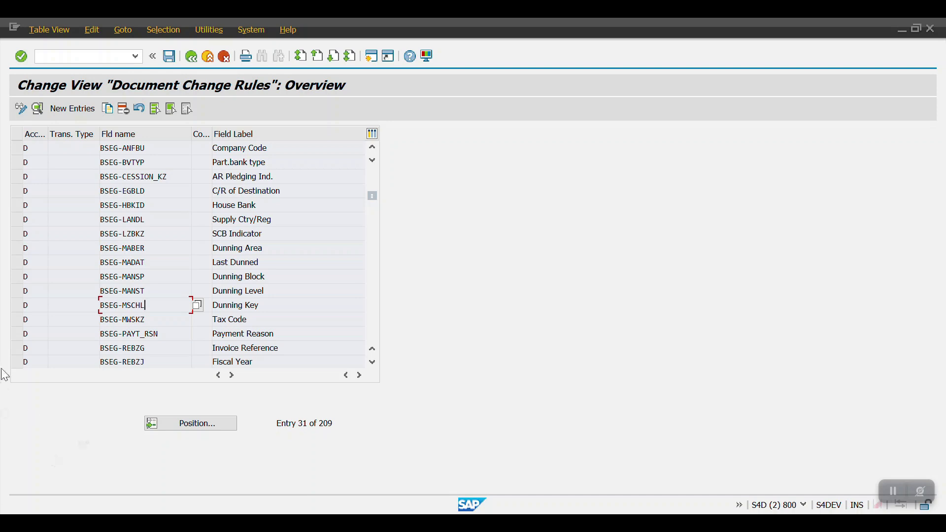
left_click(15, 349)
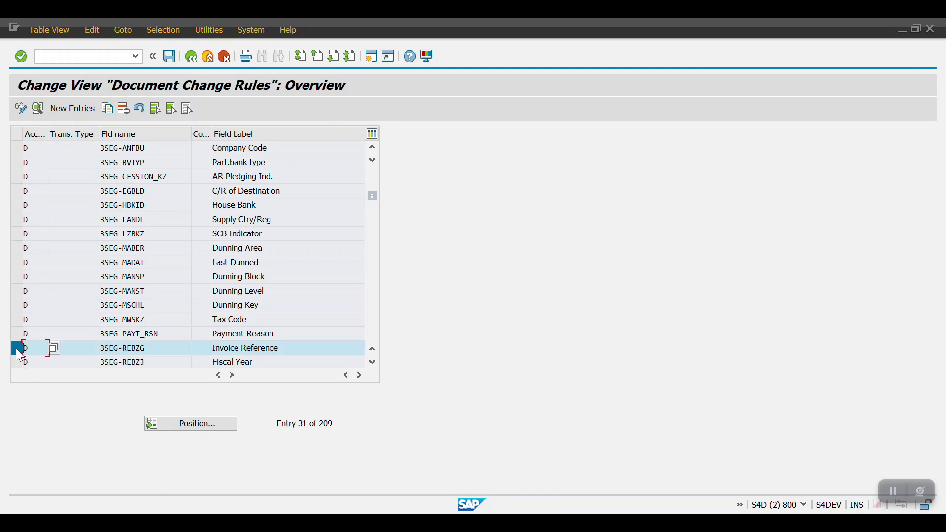
double_click(140, 352)
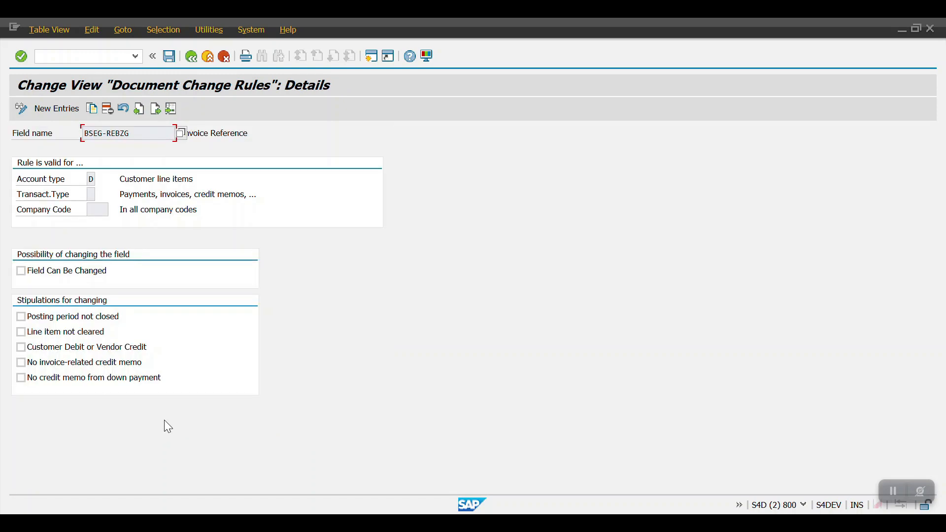
Allow the Invoice Reference field to be changed with no stipulations, save the rule and exit the configuration
left_click(43, 279)
left_click(49, 333)
left_click(60, 335)
left_click(169, 57)
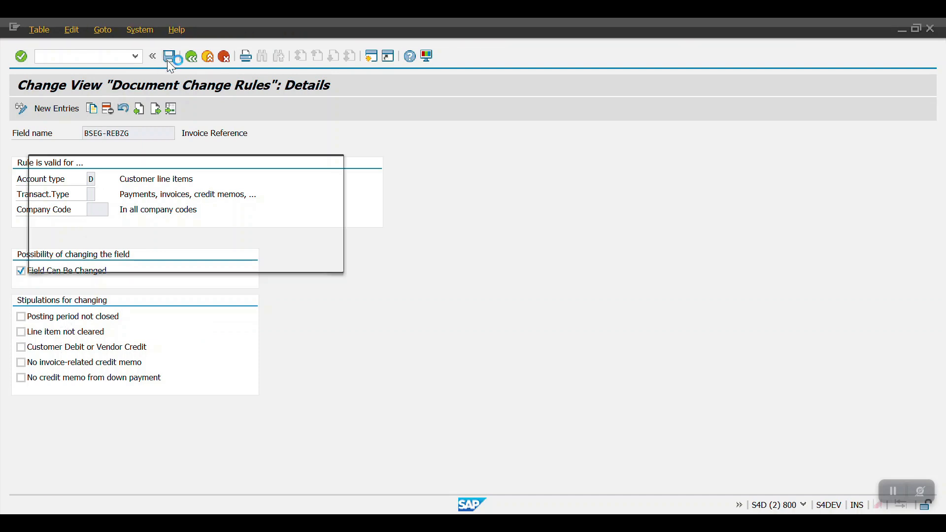
left_click(166, 260)
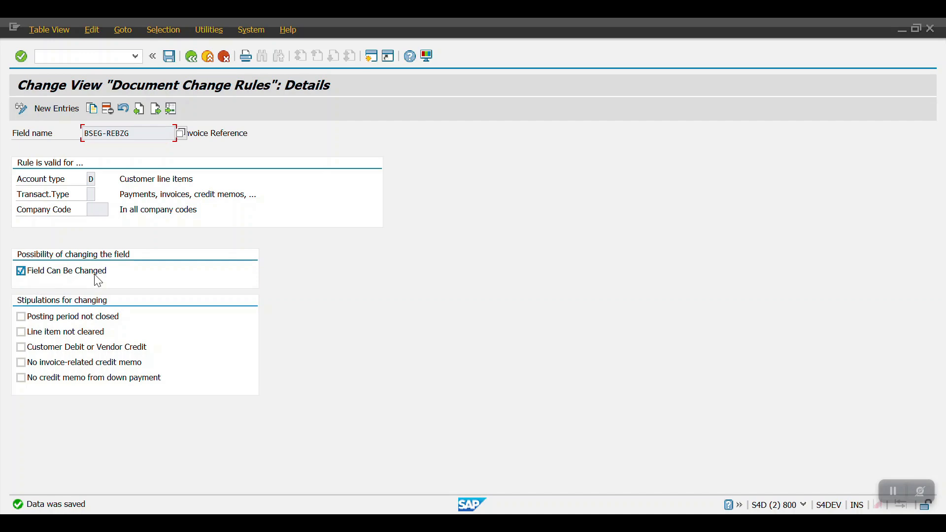
left_click(191, 55)
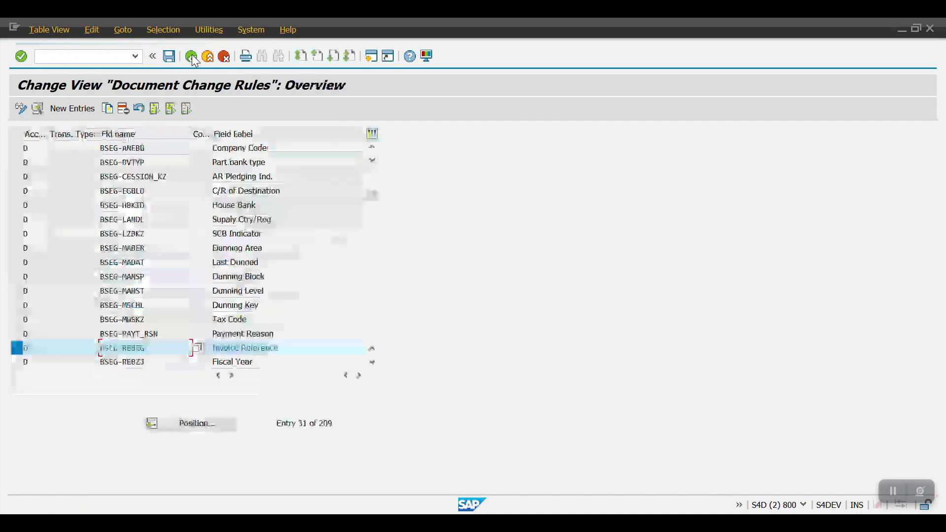
left_click(191, 56)
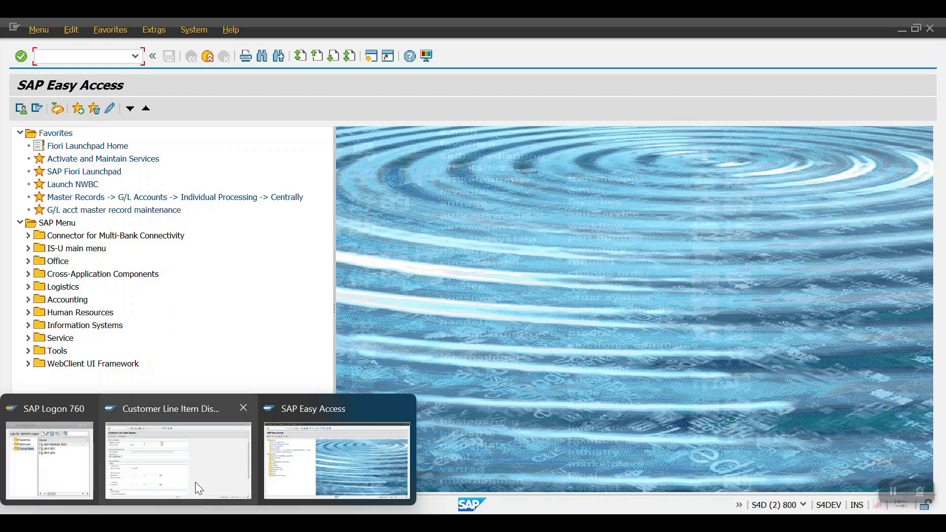
Restart Customer Line Item Display in the first session and list the customer's open items for company code 2003
left_click(195, 482)
left_click(191, 56)
left_click(136, 56)
left_click(85, 87)
key("Return")
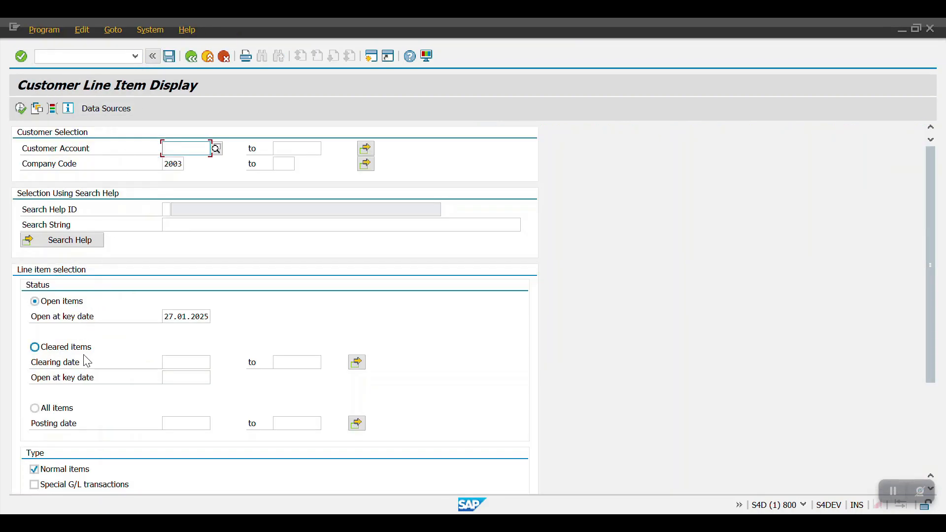
left_click(20, 108)
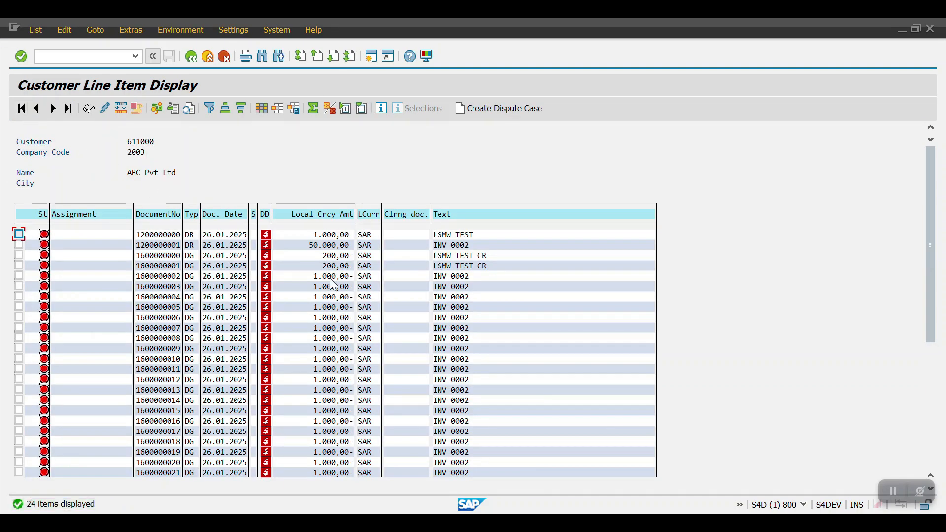
Open the first 1.000,00 SAR credit memo in change mode, check its Invoice Ref. field and return to the list
left_click(156, 276)
double_click(162, 277)
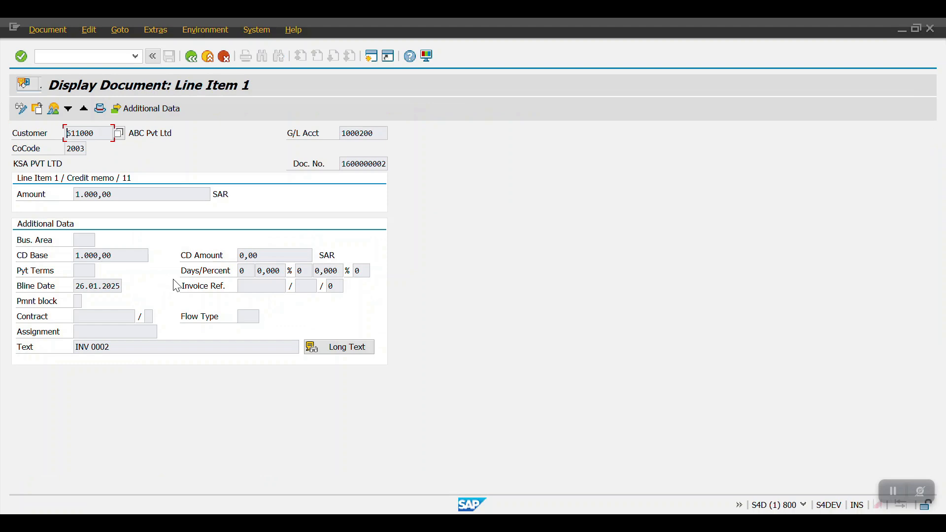
left_click(263, 286)
left_click(22, 110)
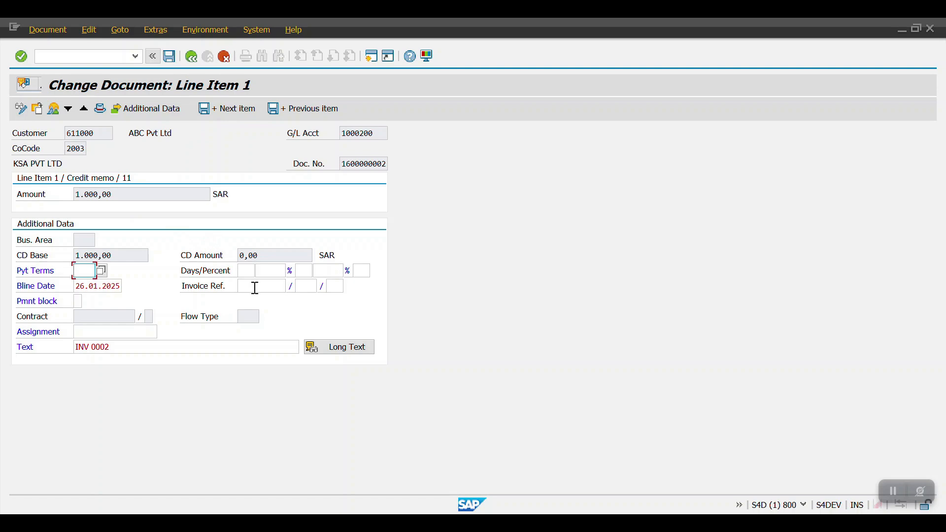
left_click(252, 287)
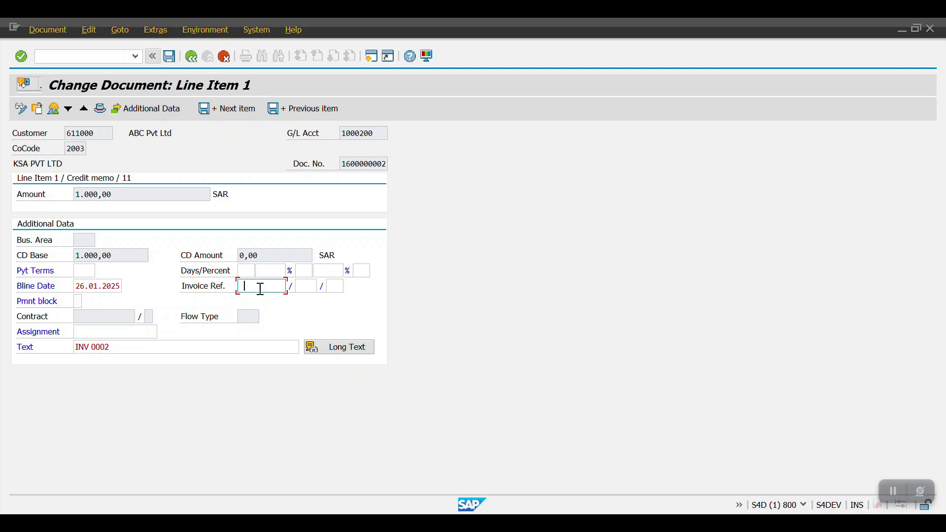
left_click(186, 56)
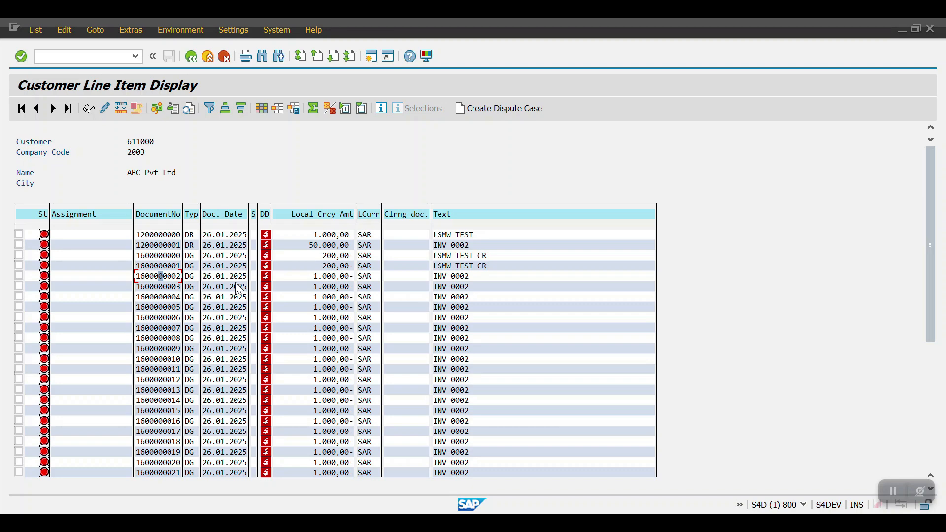
Revisit the Document Change Rules overview (transaction OB32) in the second SAP session and exit it
key("alt+Tab")
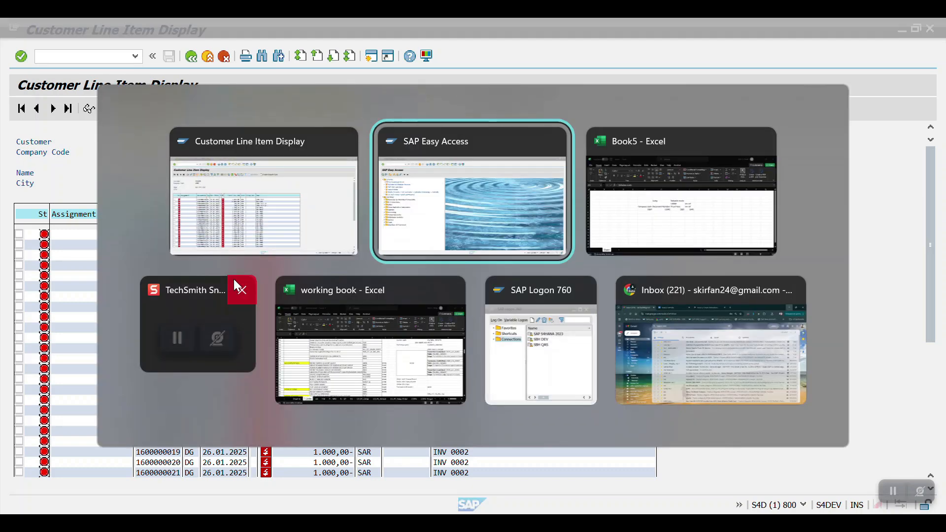
left_click(451, 184)
type("ob32")
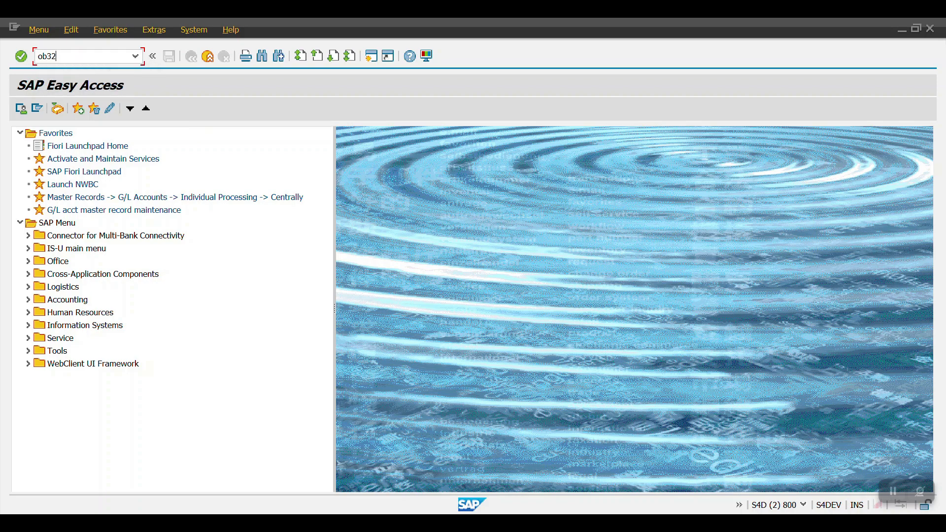
key("Return")
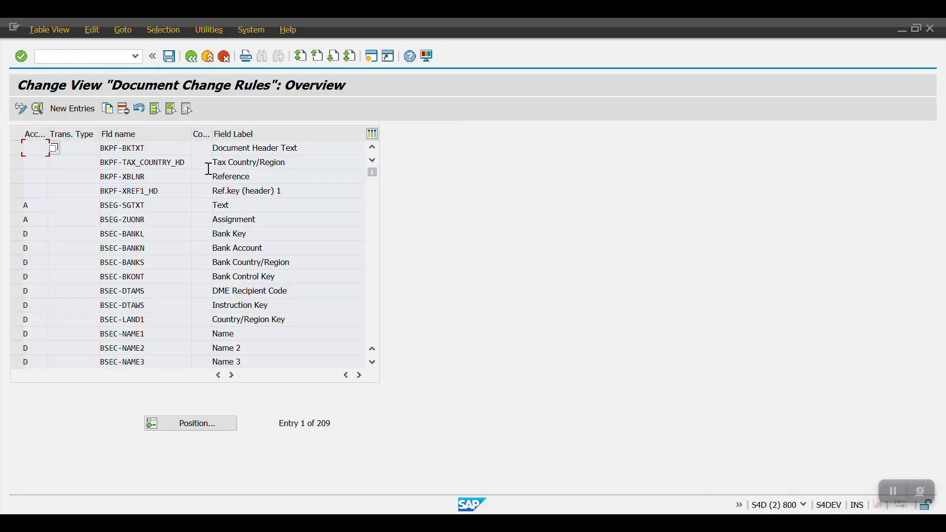
left_click(190, 58)
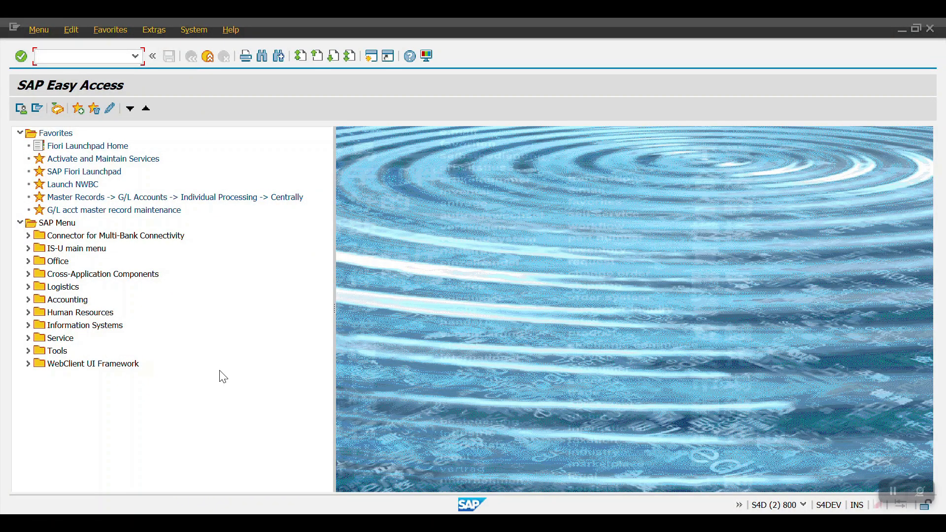
mouse_move(235, 510)
left_click(300, 458)
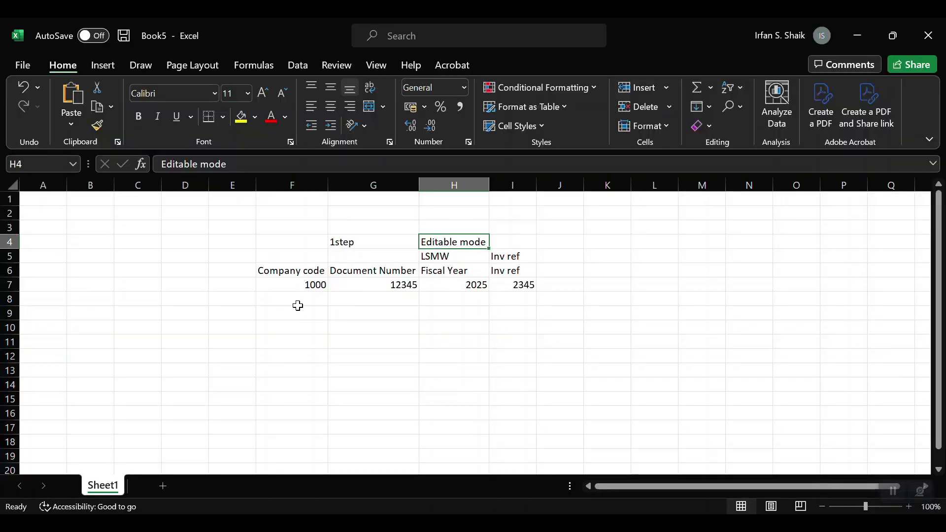
left_click_drag(300, 286, 306, 437)
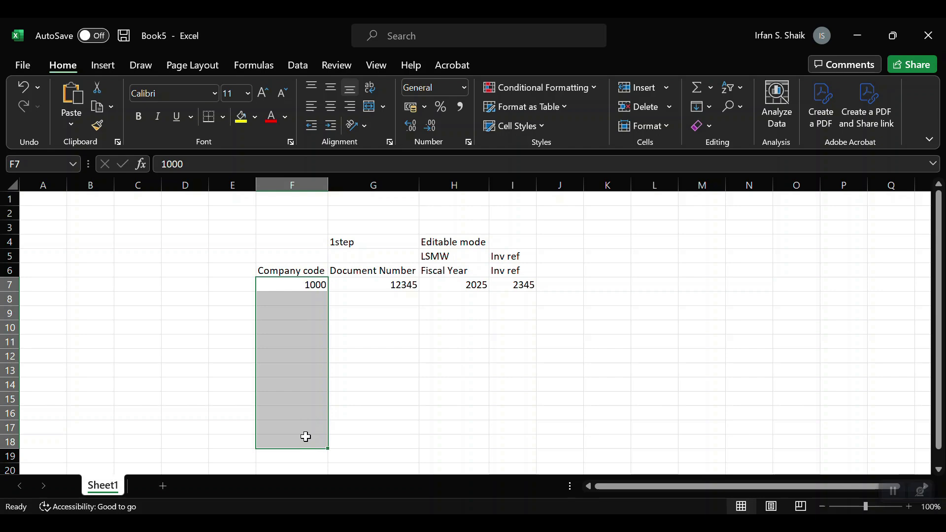
key("alt+Tab")
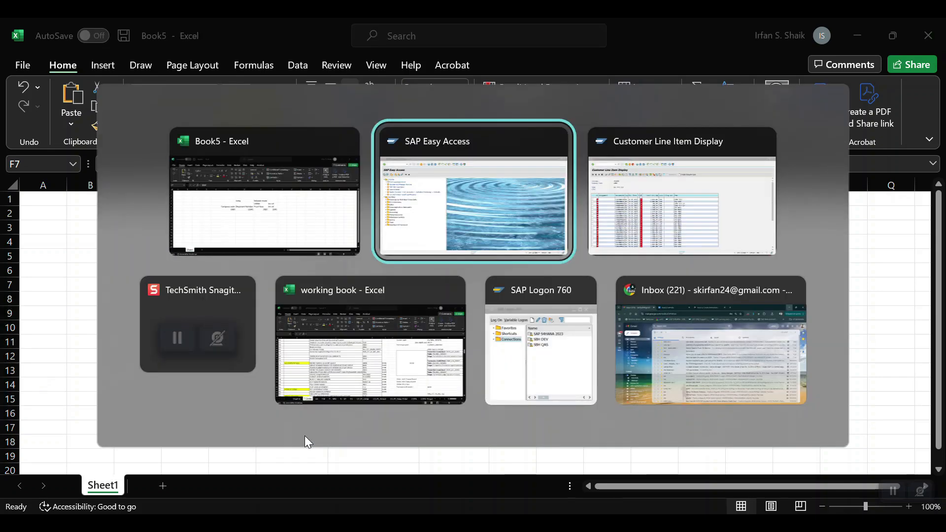
key("alt+Tab")
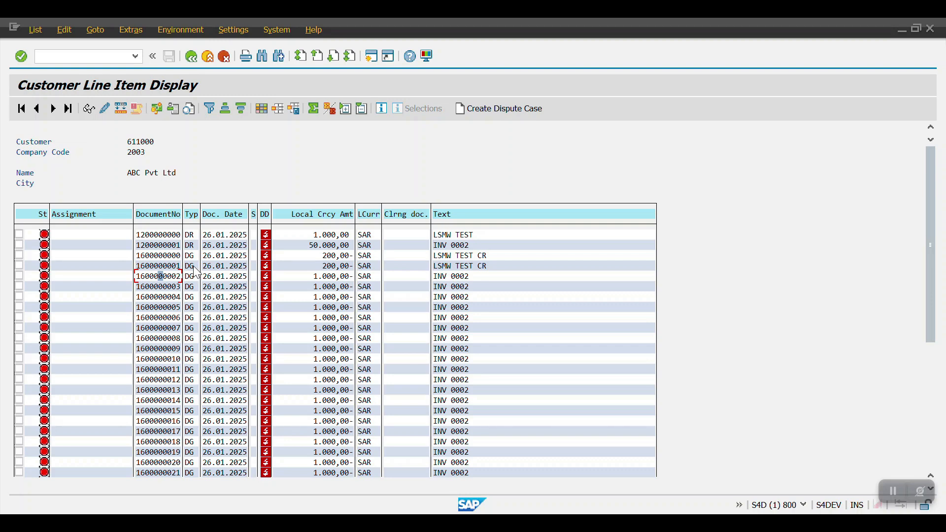
Filter the customer line items by document type DR and reload the unfiltered open item list
key("F3")
left_click(210, 108)
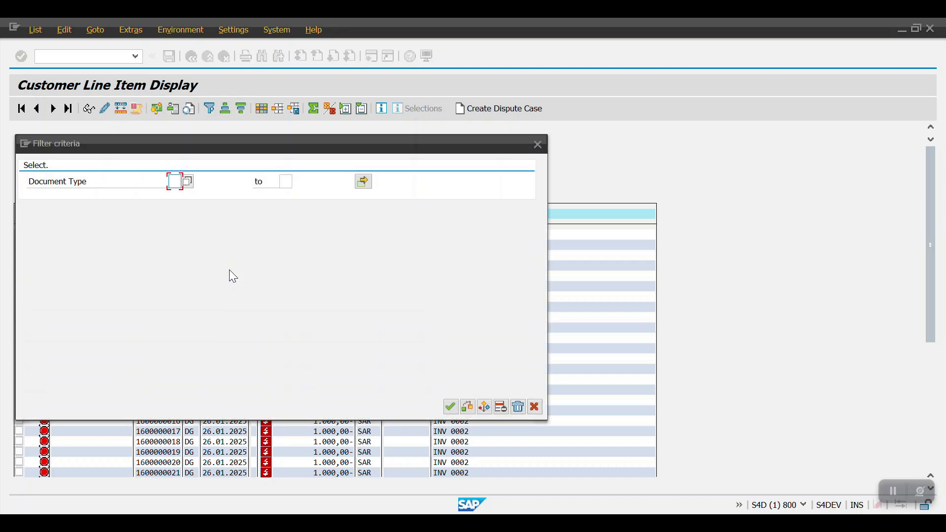
type("sa")
key("BackSpace")
key("BackSpace")
type("DR")
key("Return")
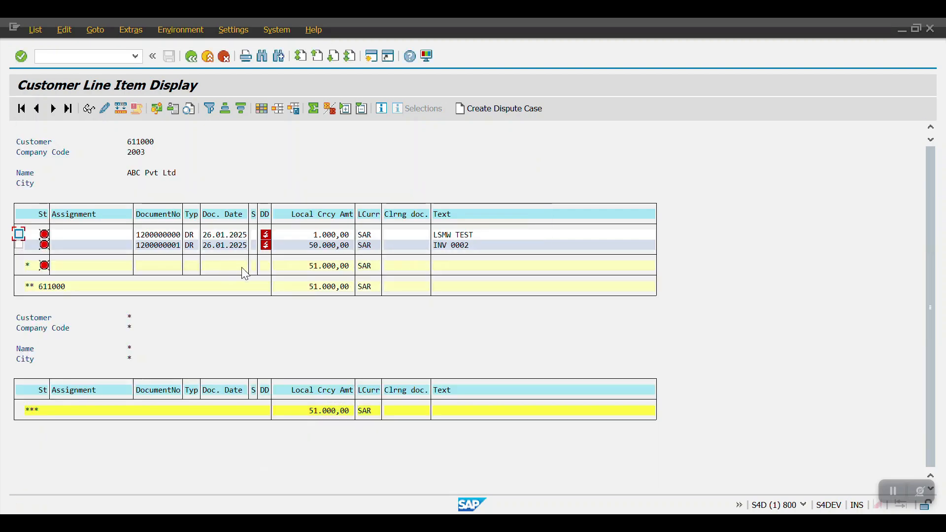
left_click(191, 57)
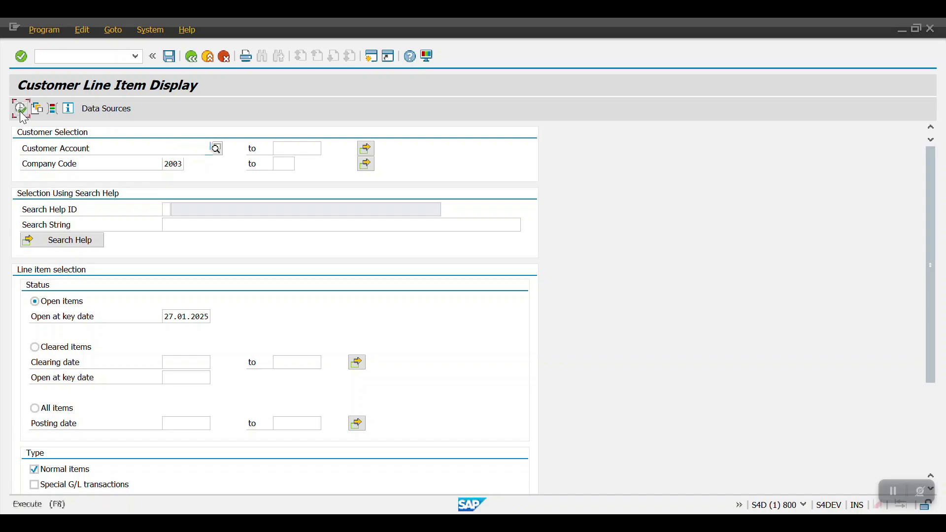
left_click(20, 108)
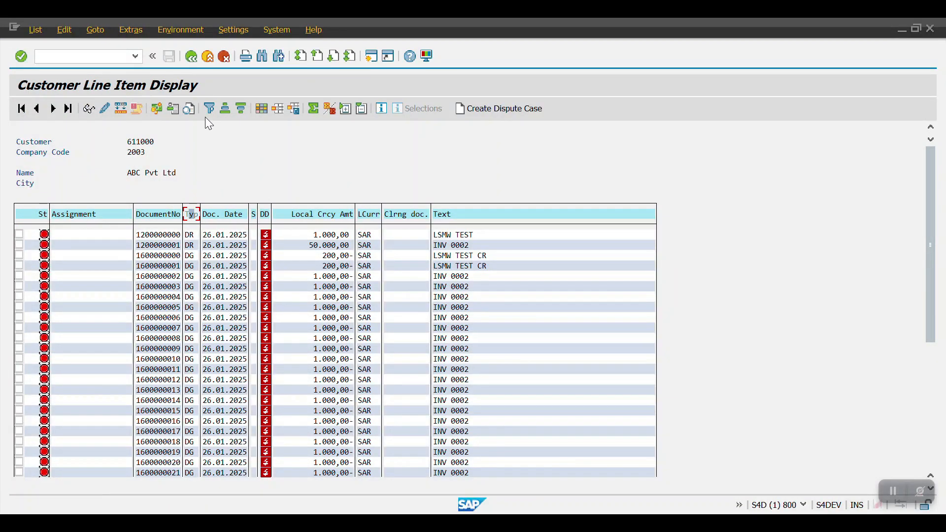
Filter the customer's open items by document type DG
left_click(209, 108)
type("dg")
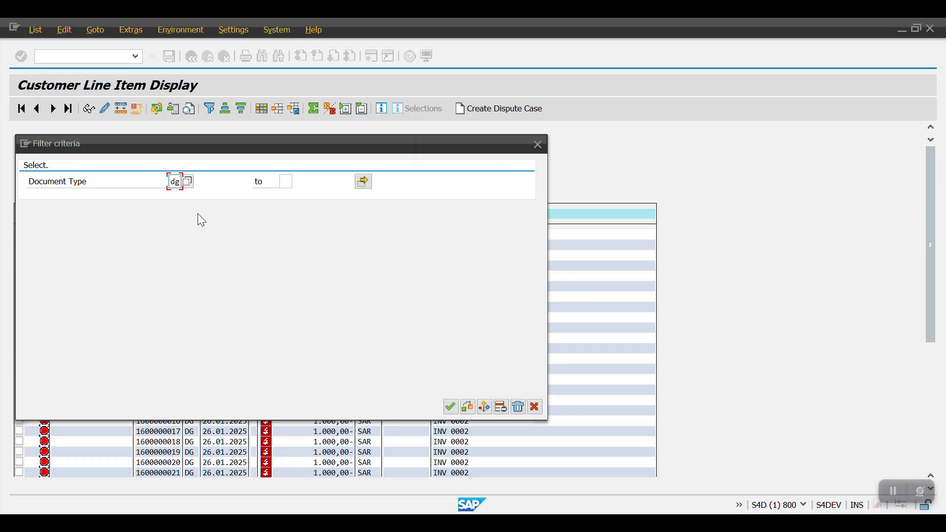
key("Return")
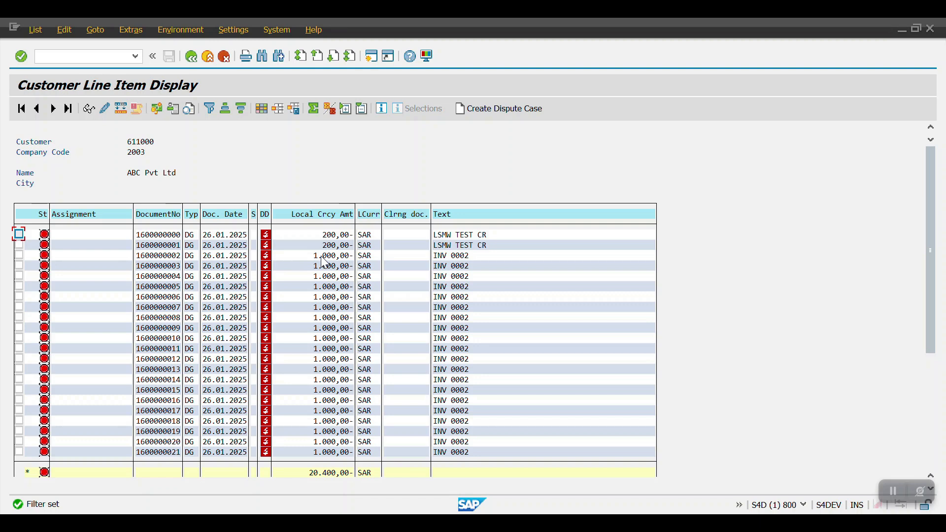
Copy the document numbers of all 1.000,00 SAR credit memos into the Document Number column of the Book5 Excel workbook, starting at G7
left_click(157, 255)
key("ctrl+y")
left_click_drag(138, 253, 184, 453)
key("ctrl+c")
key("alt+Tab")
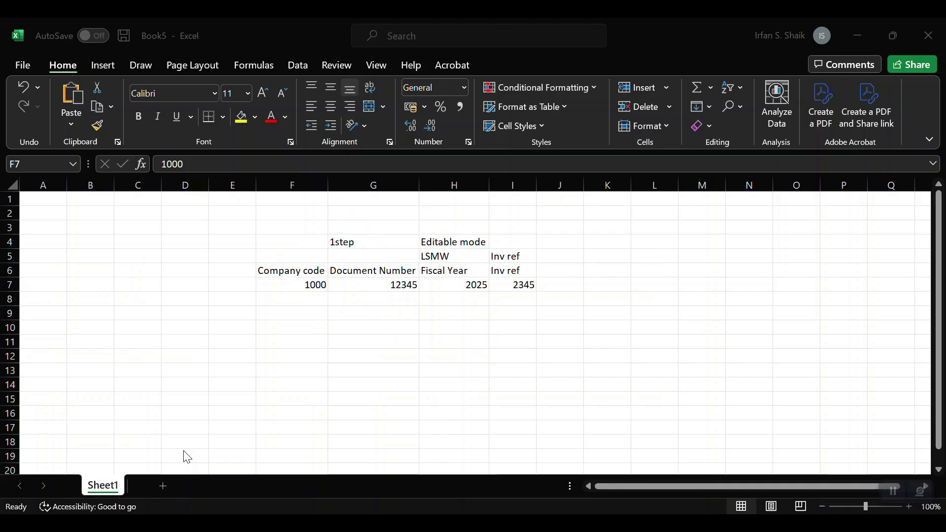
left_click(386, 300)
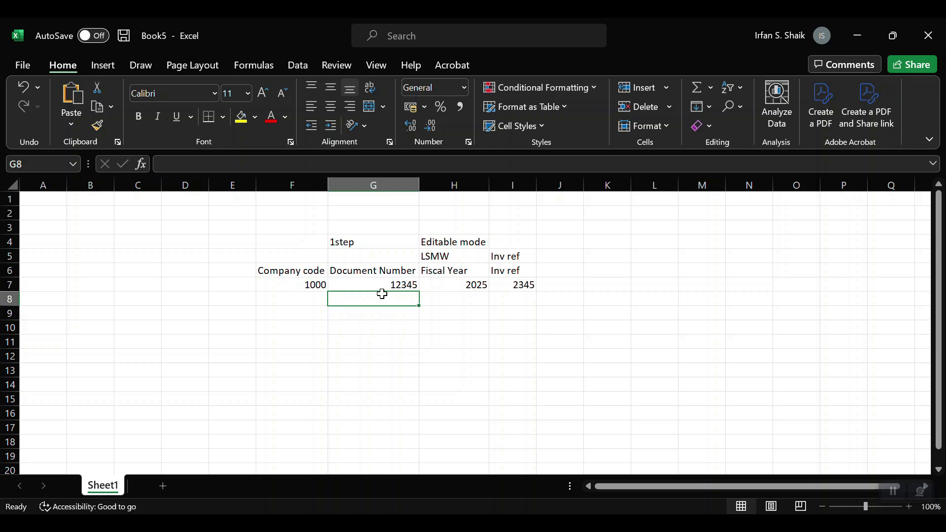
left_click(375, 285)
key("ctrl+v")
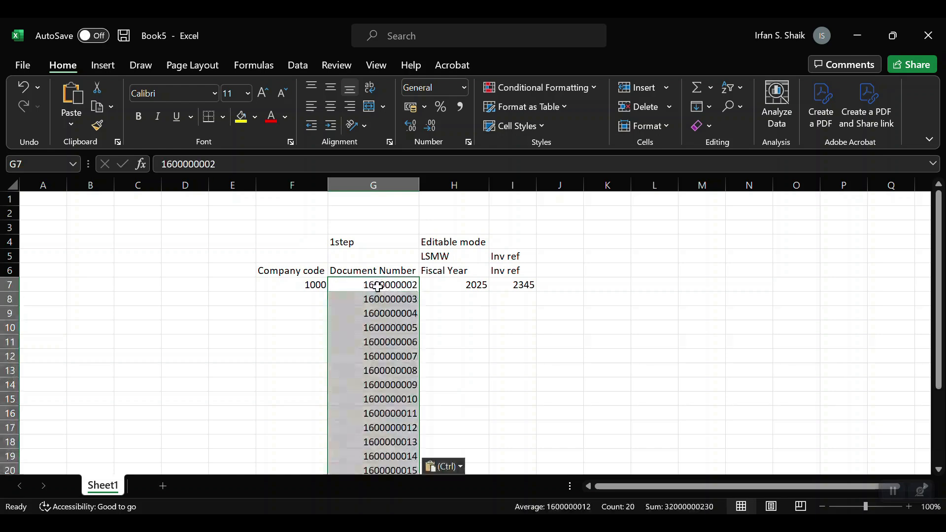
Fill company code 1000 down the Company code column from F7 to F26
left_click(340, 316)
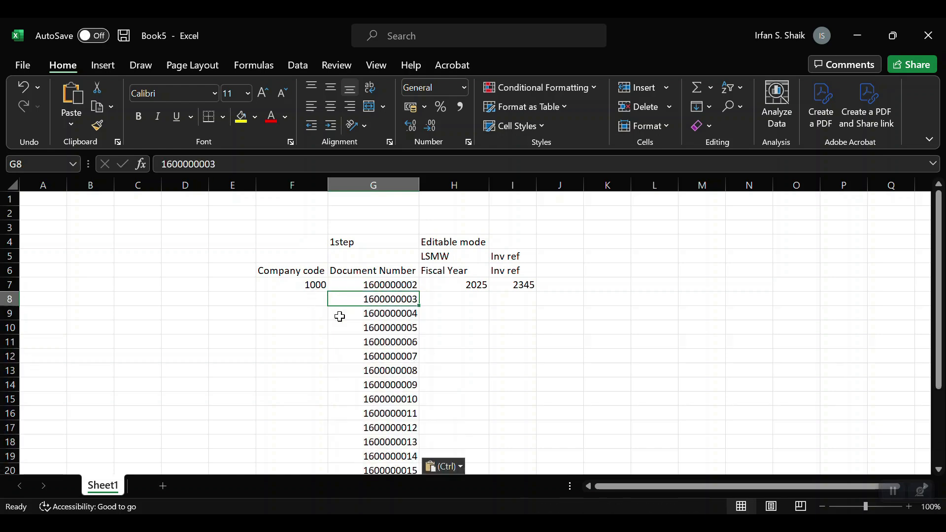
key("ctrl+Down")
key("Left")
key("ctrl+shift+Up")
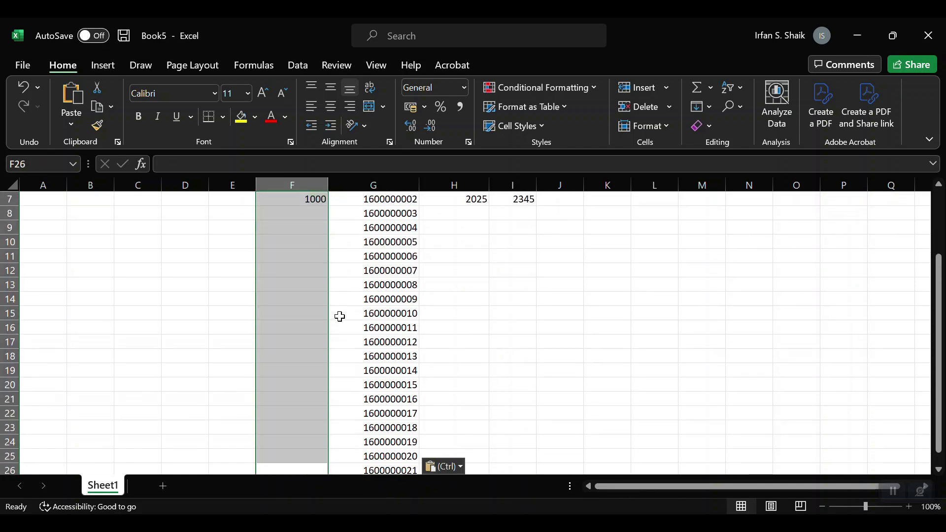
key("ctrl+d")
Fill fiscal year 2025 down the Fiscal Year column from H7 to H26
key("ctrl+Up")
key("Down")
key("Right")
key("Right")
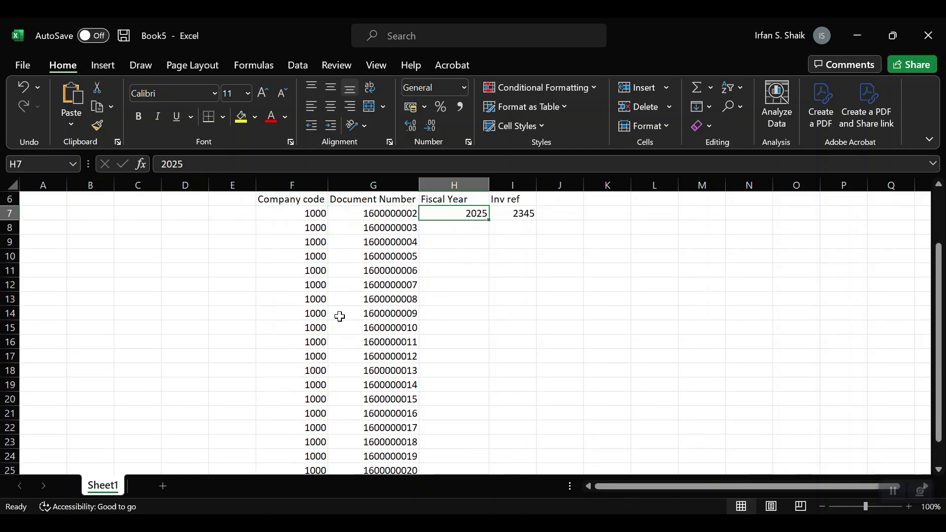
key("Left")
key("ctrl+Down")
key("Right")
key("ctrl+shift+Up")
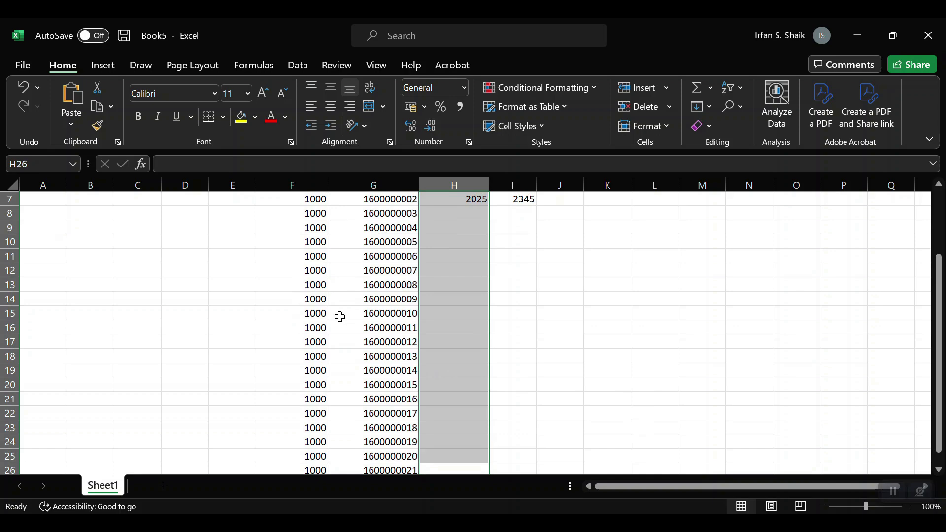
key("ctrl+d")
Clear the sample value from the first Inv ref data cell, I7
key("Up")
key("Up")
key("ctrl+Up")
key("Down")
key("Down")
key("Down")
key("Right")
key("Delete")
key("alt+Tab")
key("alt+Tab")
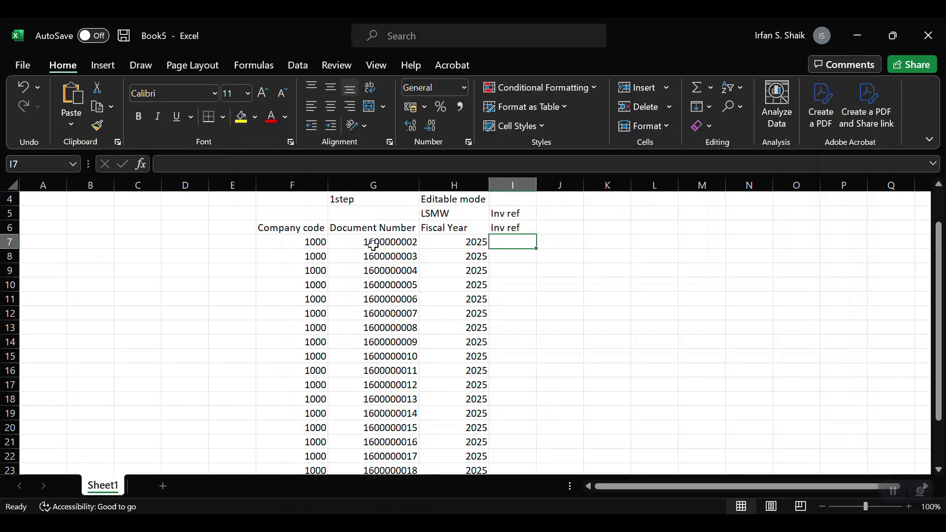
Switch to SAP, relist all of the customer's open items and copy the document number of the 50.000,00 SAR invoice
key("alt+Tab")
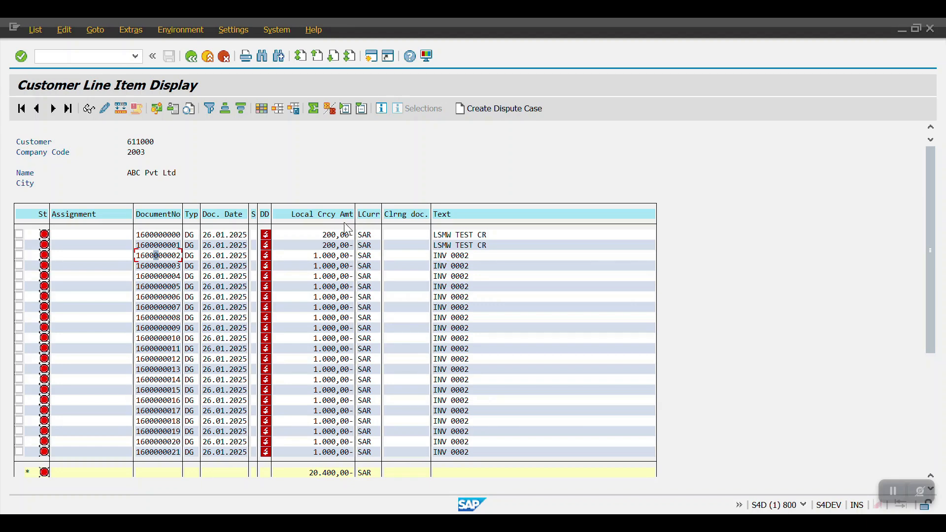
left_click(191, 56)
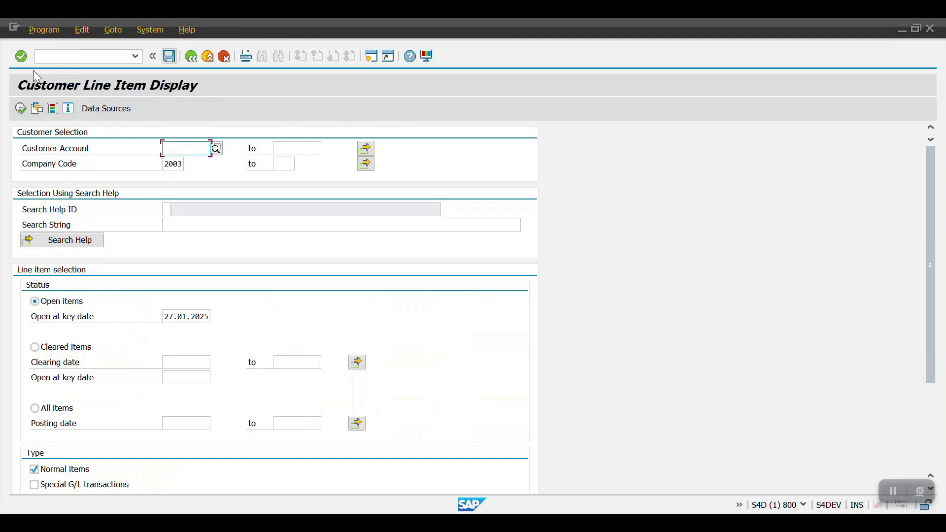
left_click(20, 109)
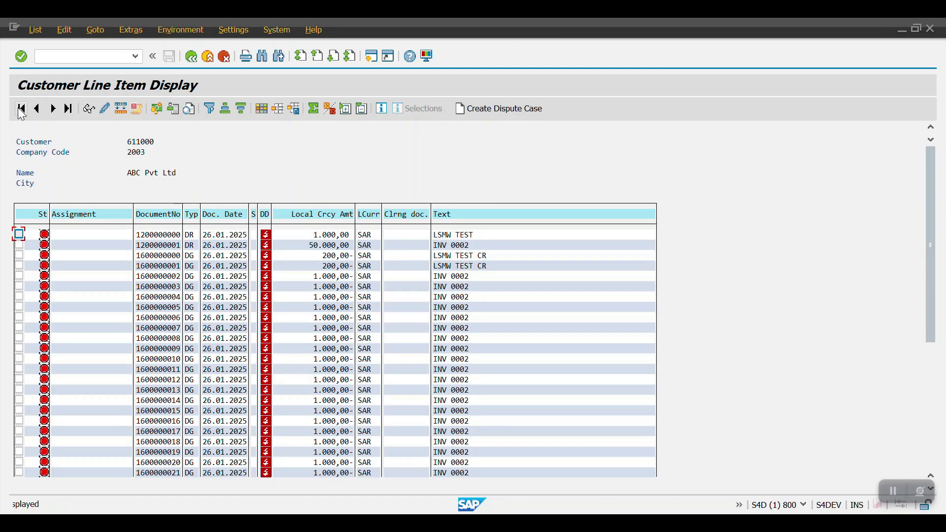
left_click(154, 247)
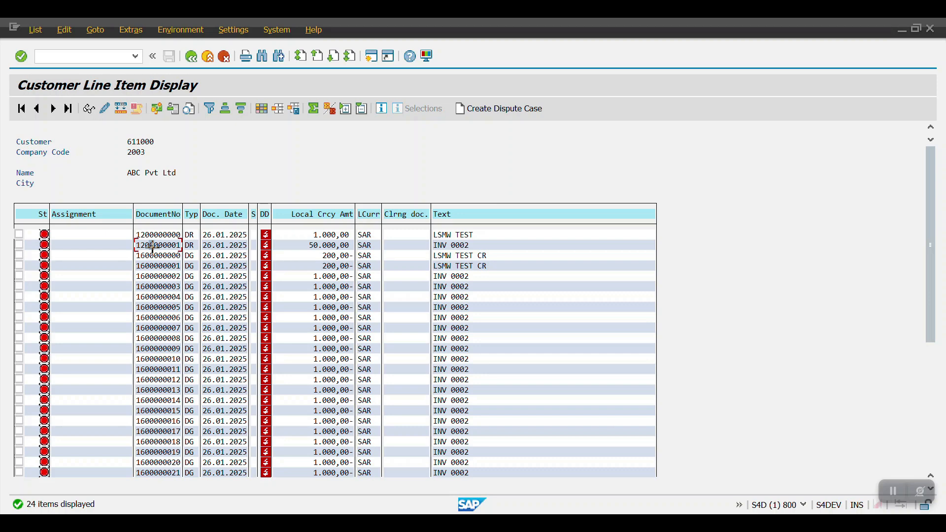
left_click_drag(136, 245, 180, 249)
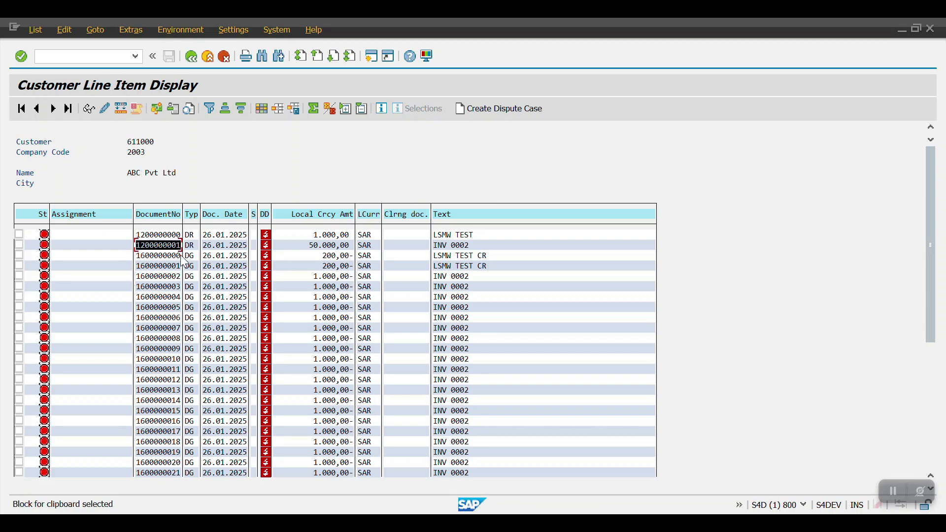
key("ctrl+c")
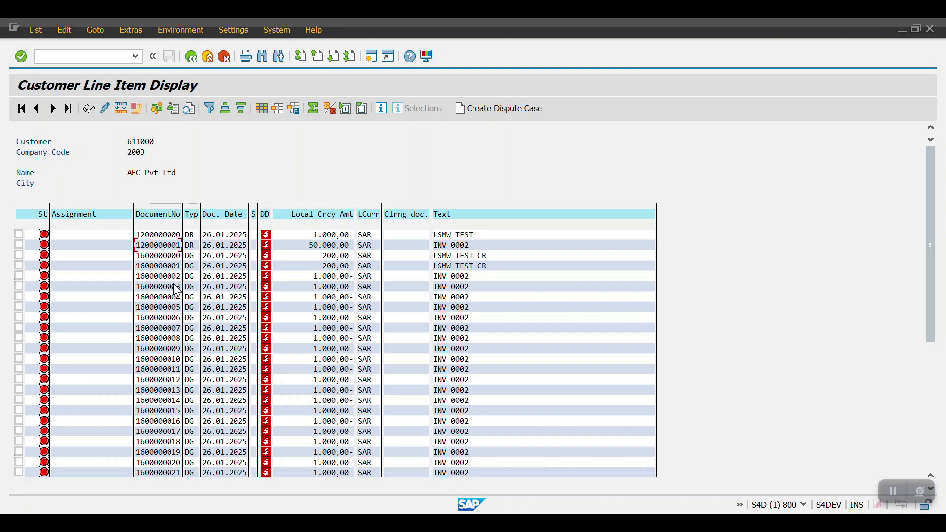
Paste the copied invoice number into cell I7 of the Excel sheet and fit column I to its contents
key("alt+Tab")
key("ctrl+v")
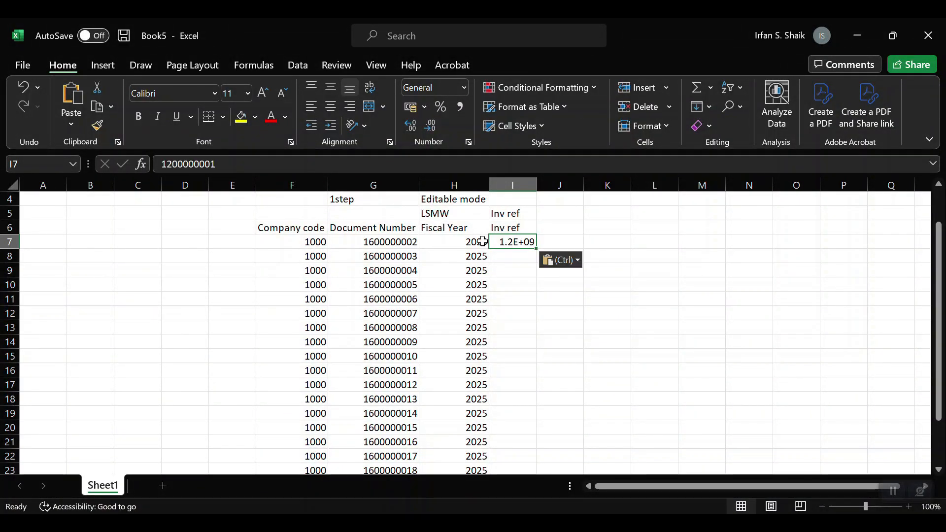
double_click(537, 185)
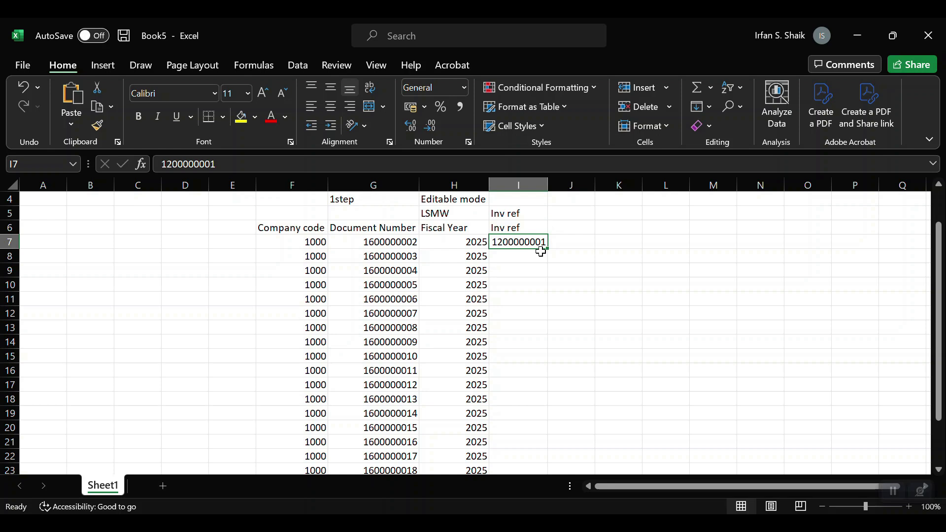
Fill the invoice number down the Inv ref column from I7 to I26
key("Left")
key("ctrl+Down")
key("Right")
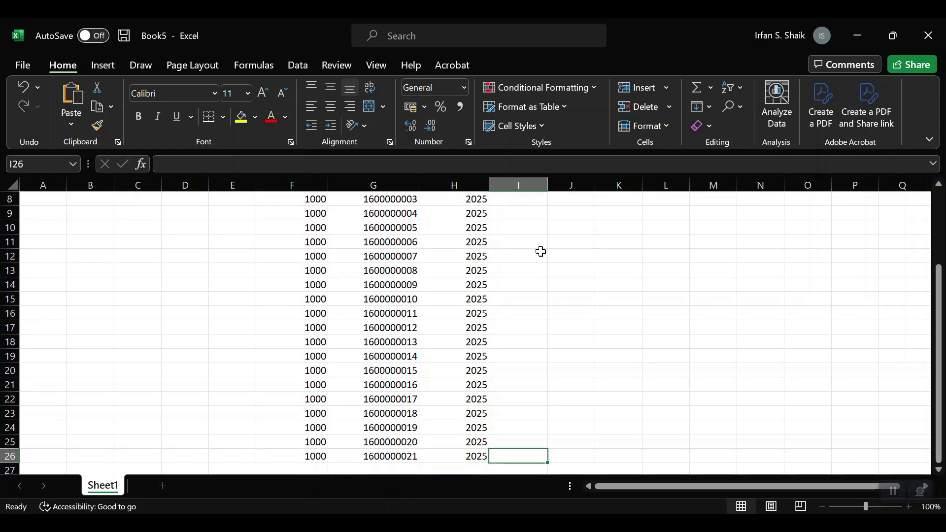
key("ctrl+shift+Up")
key("ctrl+d")
key("Up")
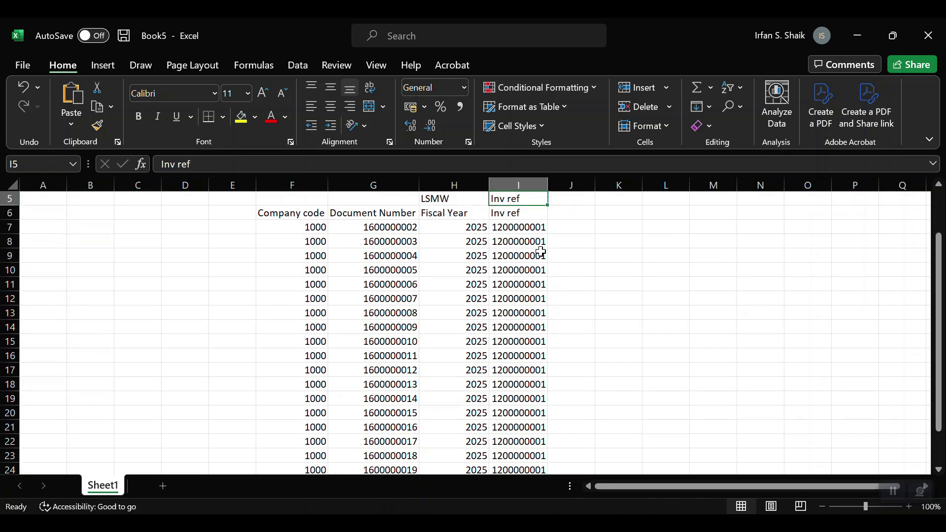
Label the LSMW row by entering "2step" in cell G5
key("Left")
key("Left")
key("Left")
key("Right")
key("Up")
scroll(541, 252, "up", 2)
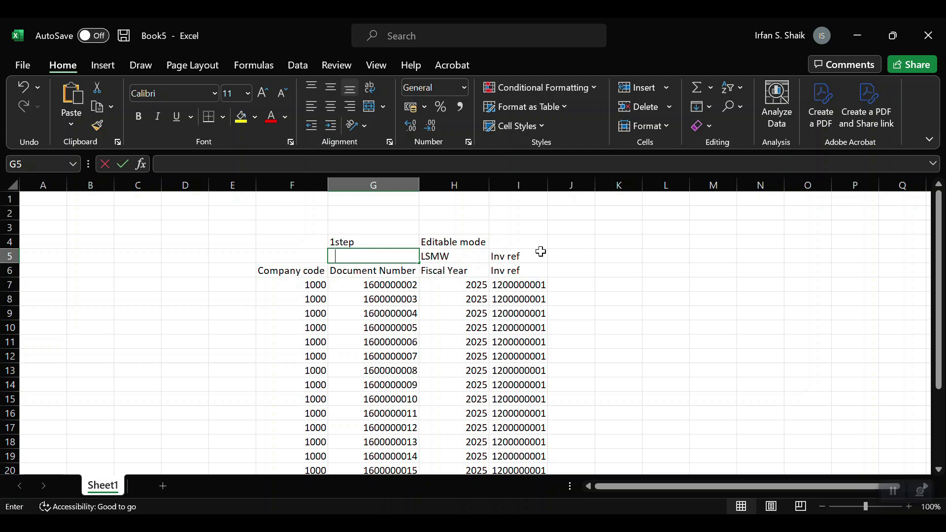
type("2step")
key("Return")
key("Down")
key("Down")
key("Down")
key("Right")
key("Right")
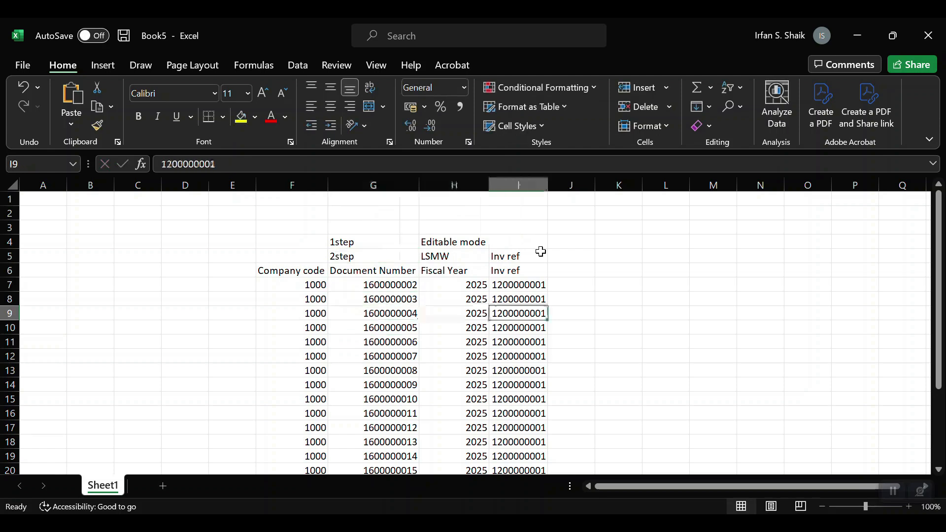
key("Left")
key("Up")
key("Up")
key("Up")
key("Left")
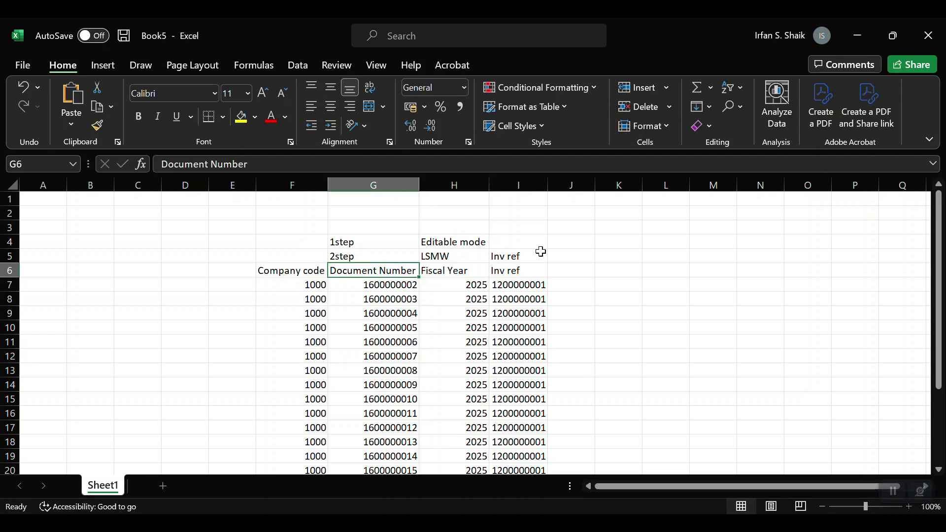
Insert a blank row above the header row and enter "3step" in cell G6
key("shift+space")
type("+")
key("Left")
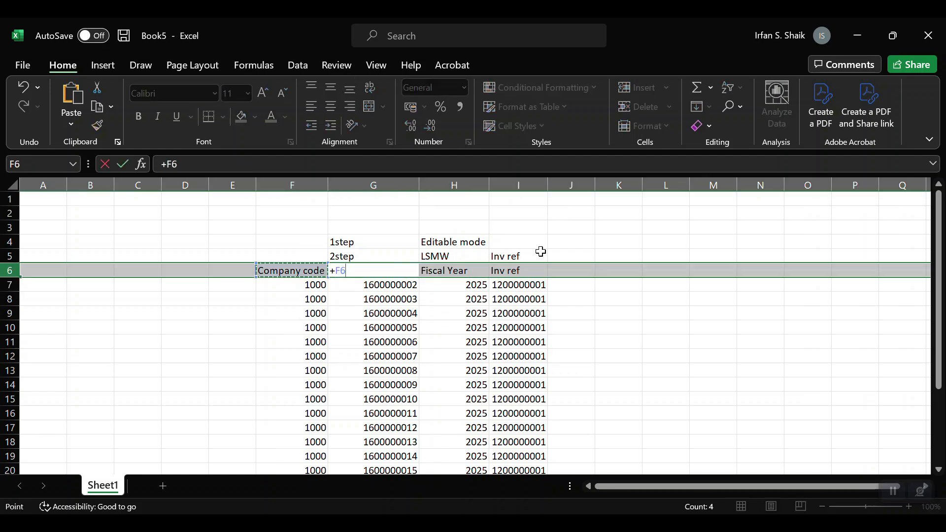
key("Escape")
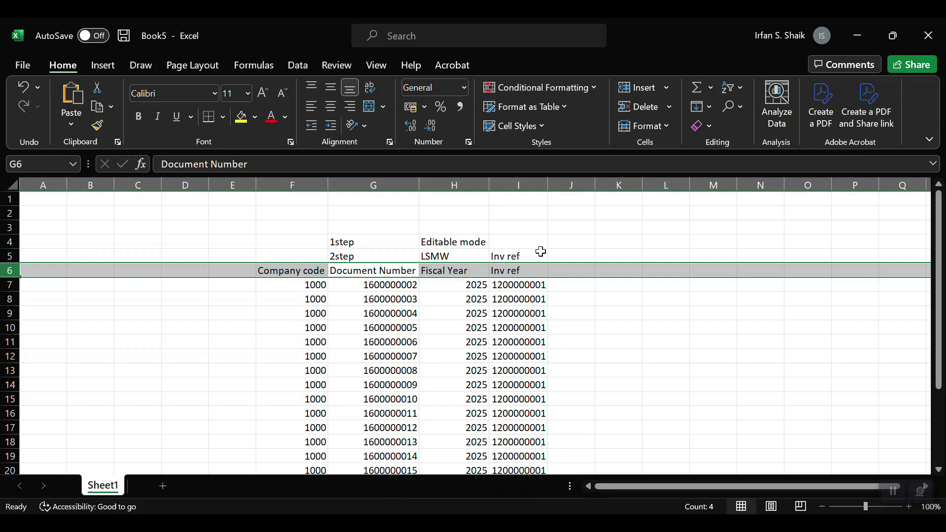
key("ctrl+shift+equal")
type("3step")
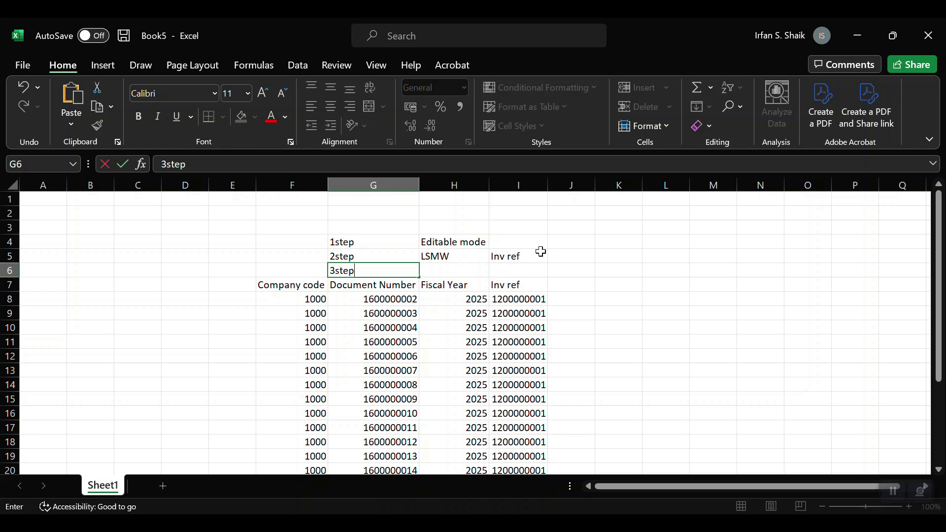
key("Return")
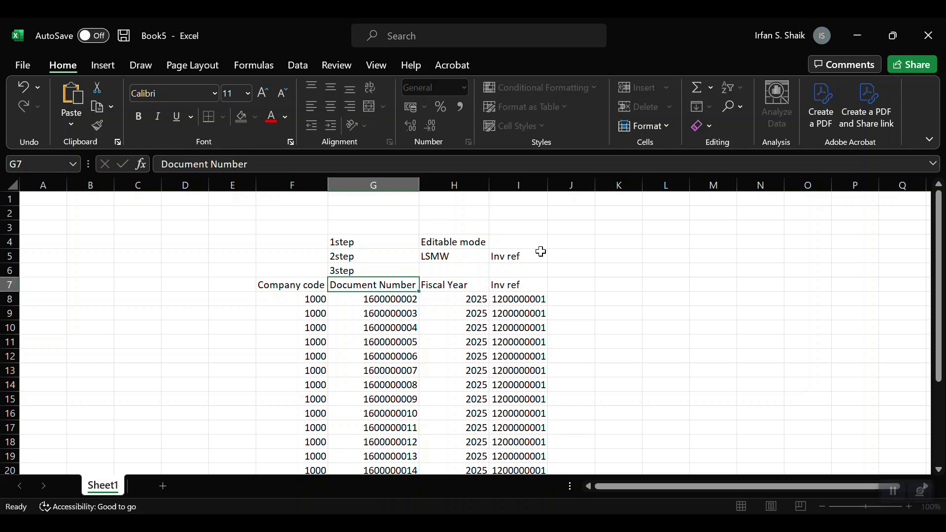
Enter "Inv ref" in cell I6 of the 3step row
key("Up")
key("Right")
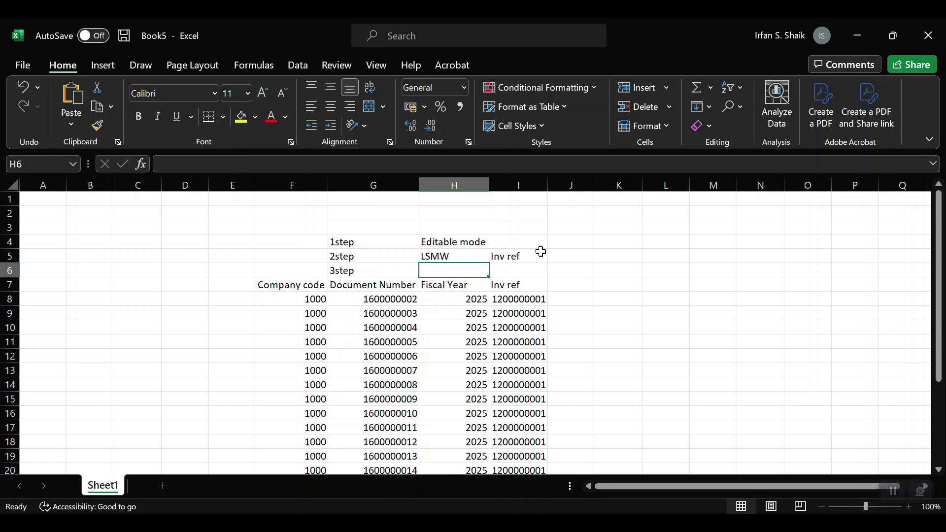
key("Right")
type("Inv ref")
key("Return")
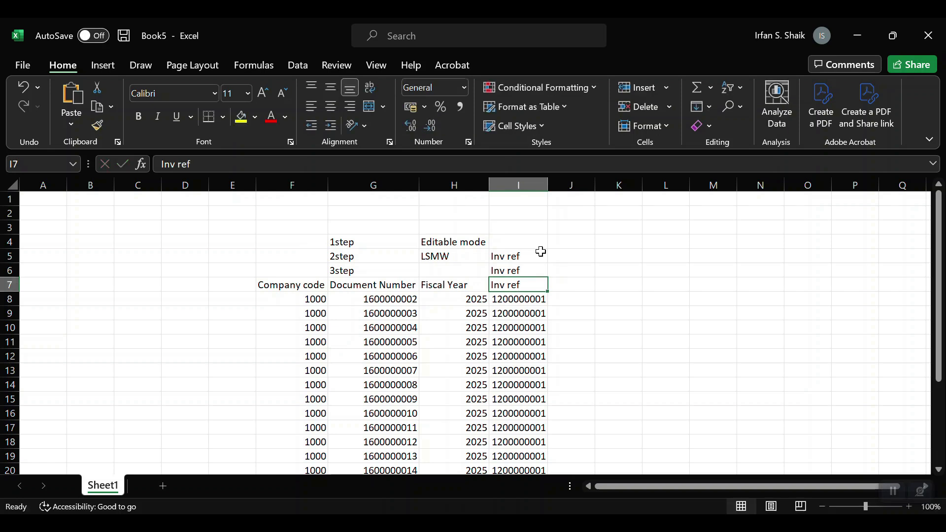
Describe the third step by entering "Should be mandatory" in cell H6 and fit column H to its contents
key("Up")
key("Left")
type("Shou")
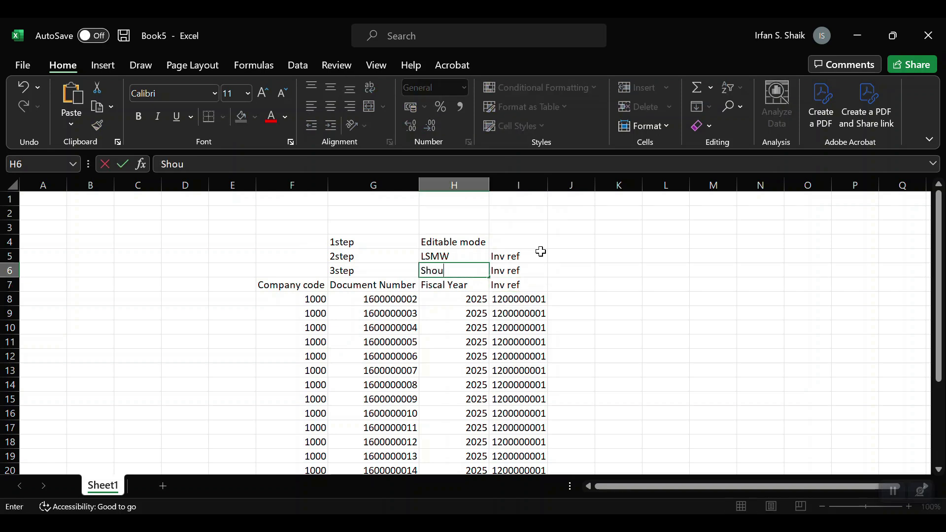
type("ld be man")
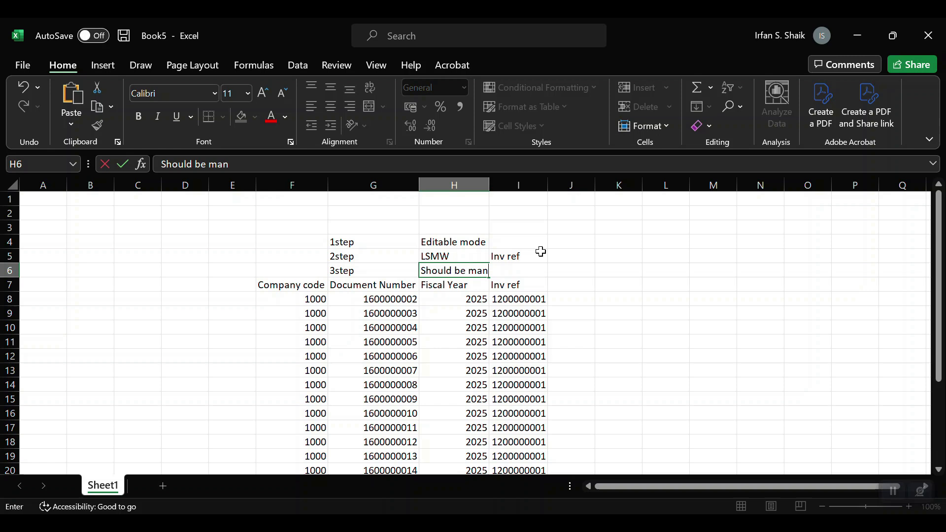
type("datory")
key("Return")
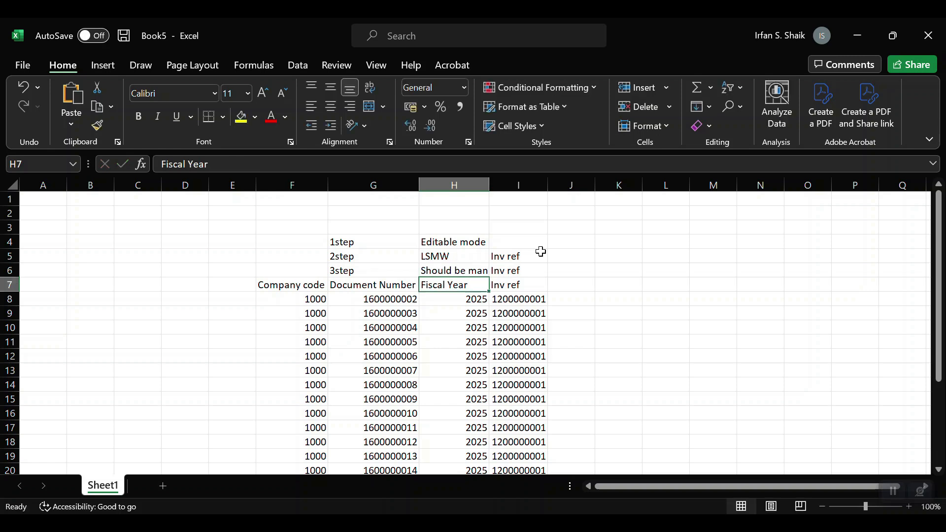
double_click(489, 185)
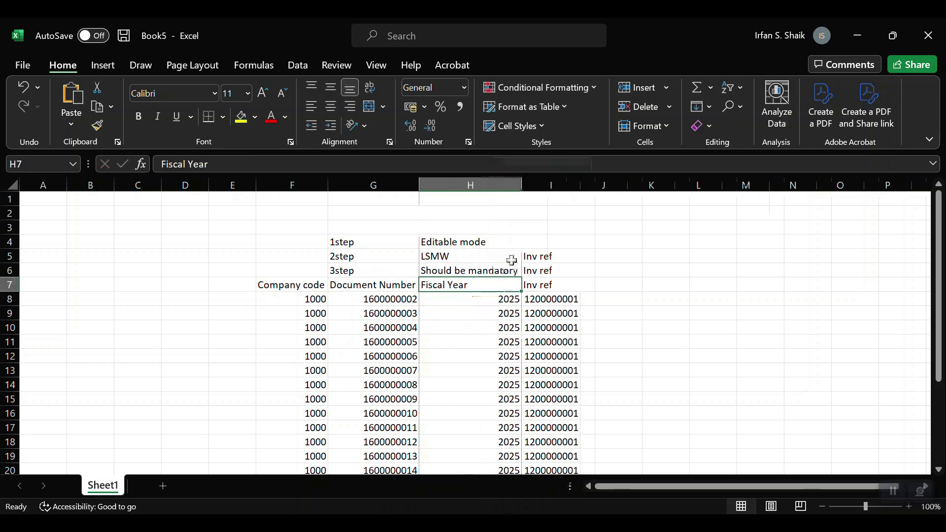
left_click(482, 271)
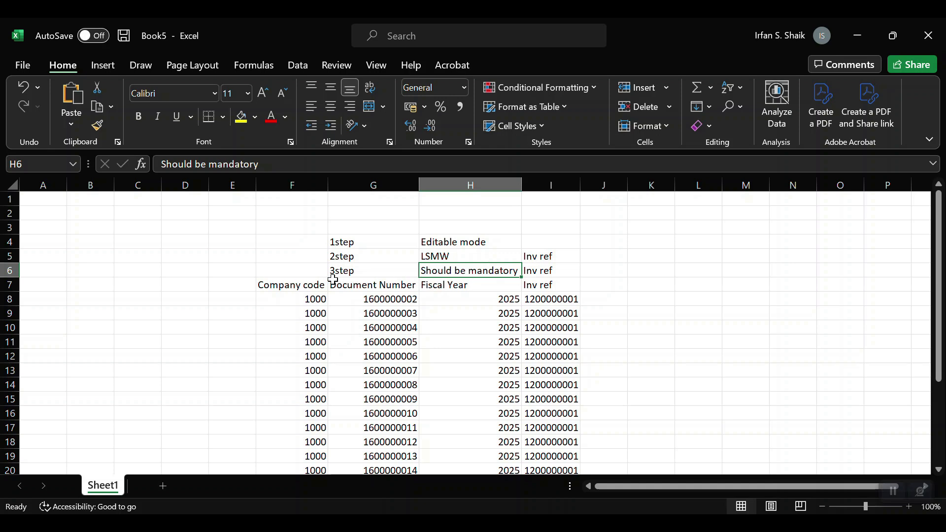
left_click_drag(345, 272, 456, 271)
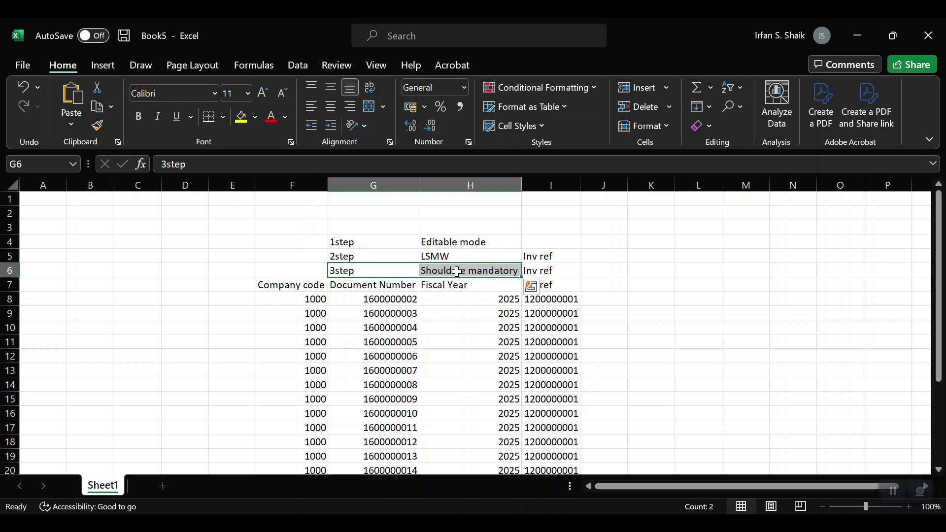
Switch to SAP, start transaction LSMW and accept the welcome message
key("alt+Tab")
key("alt+Tab")
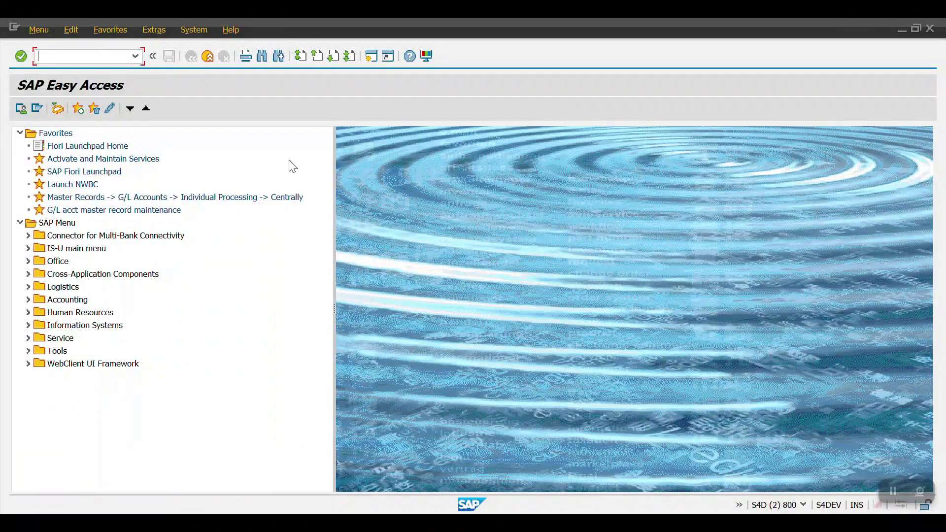
type("lsmw")
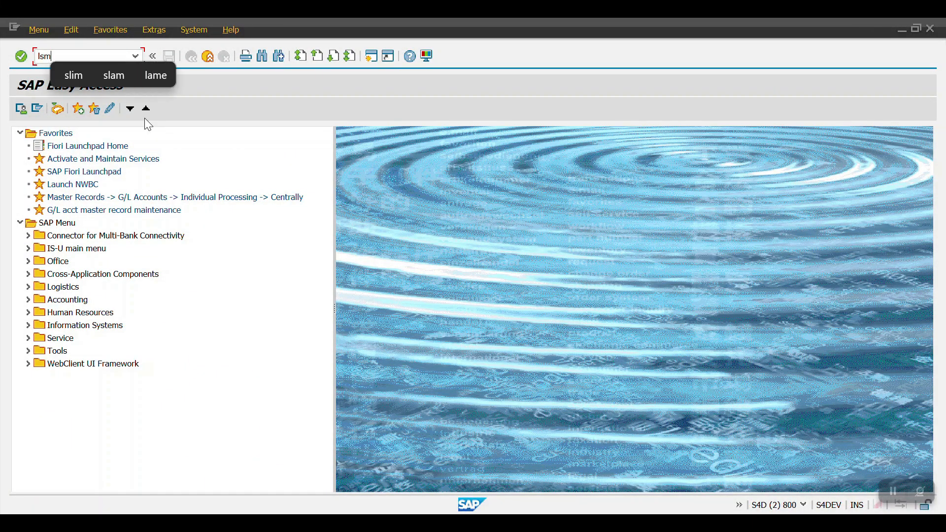
key("Return")
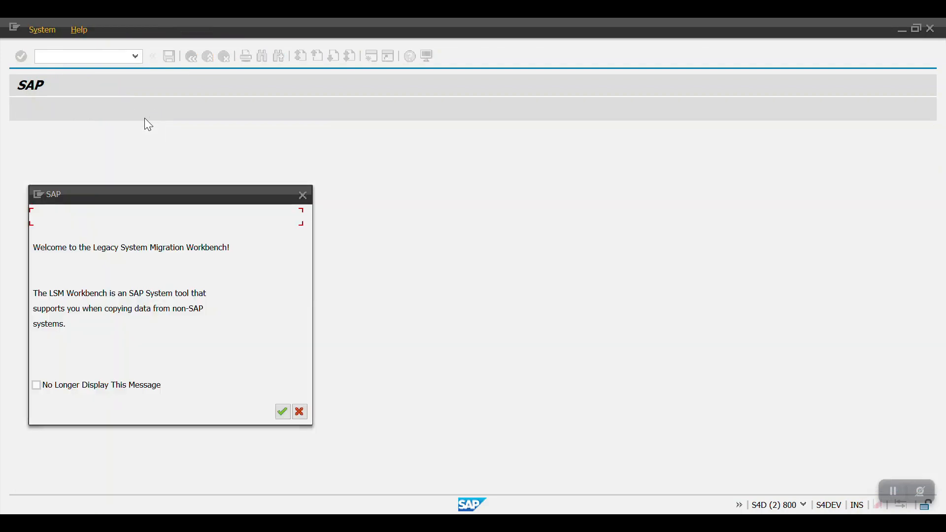
left_click(282, 409)
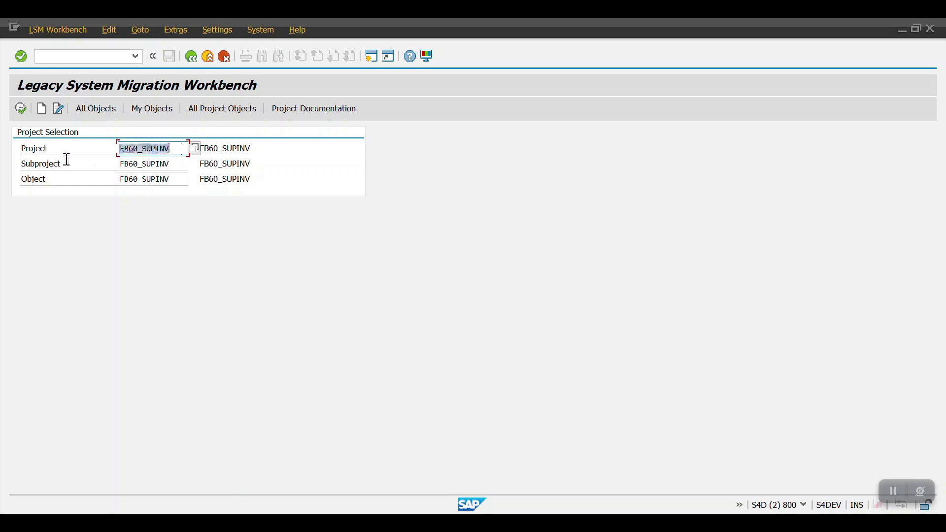
Set the project, subproject and object all to FB75_CUSCR in the LSM Workbench
type("FB")
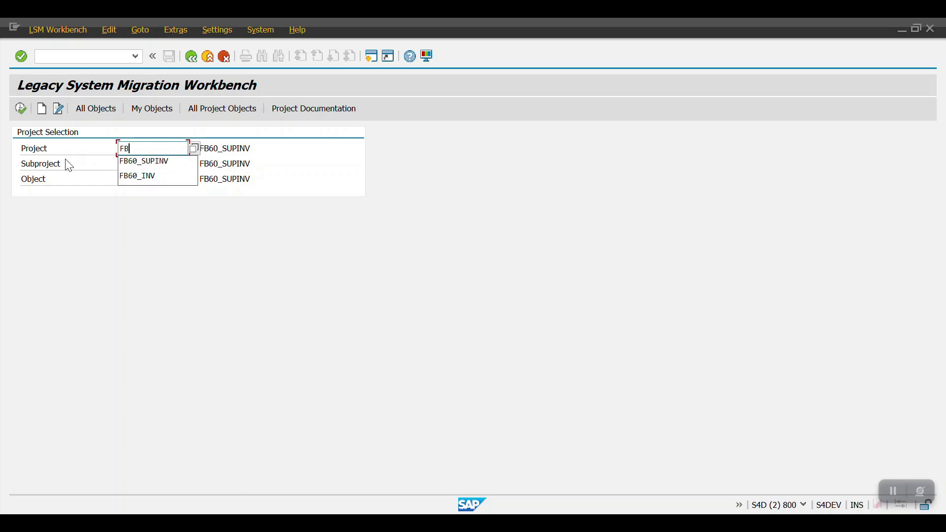
type("75_CUSCR")
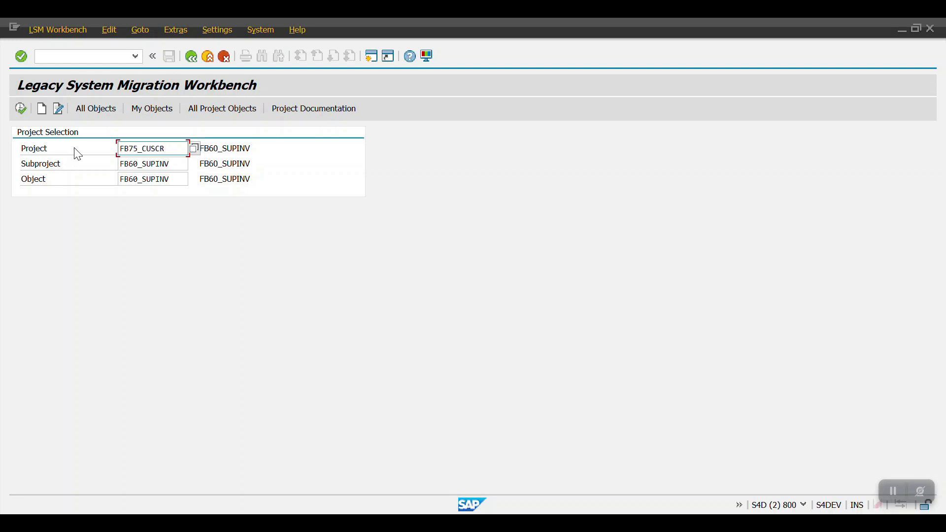
left_click_drag(172, 146, 110, 148)
key("ctrl+c")
left_click_drag(177, 162, 89, 169)
key("ctrl+v")
left_click_drag(185, 179, 57, 190)
key("ctrl+v")
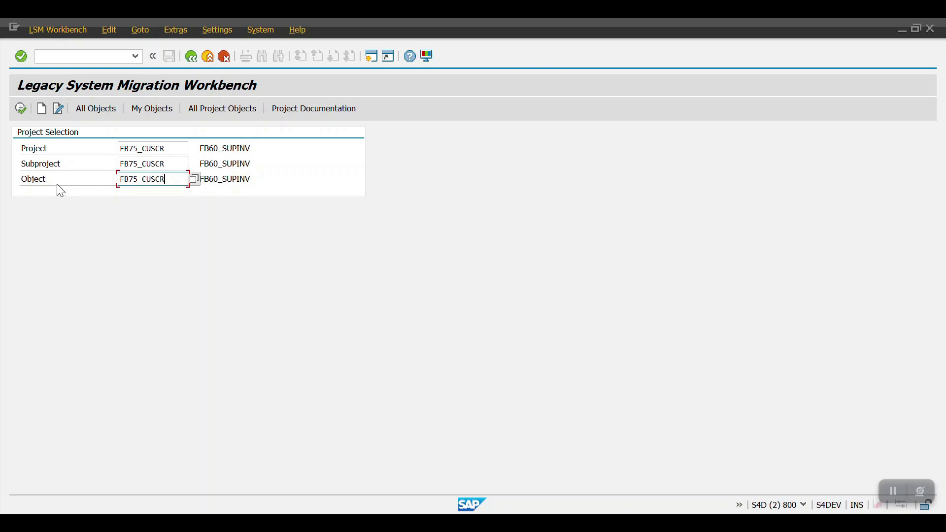
key("Return")
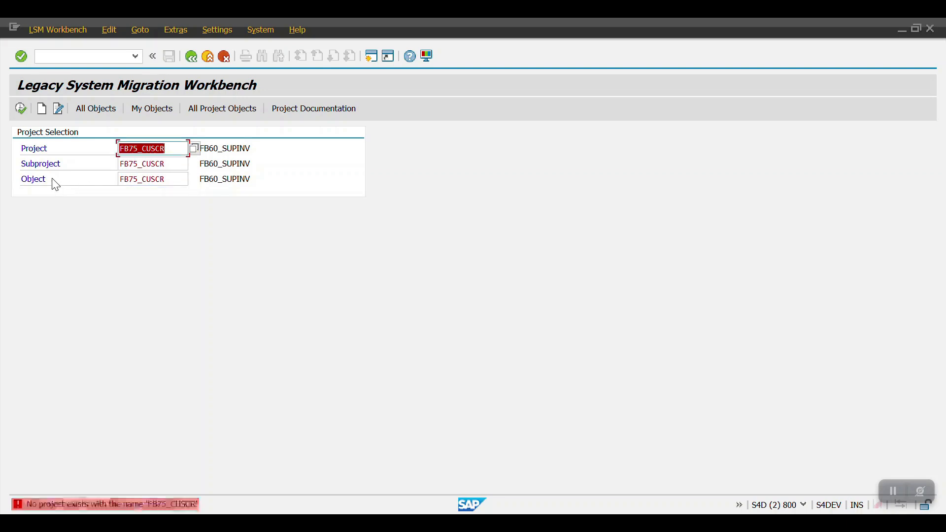
Create the project, subproject and object entries, using FB75_CUSCR as the description of each
left_click(43, 109)
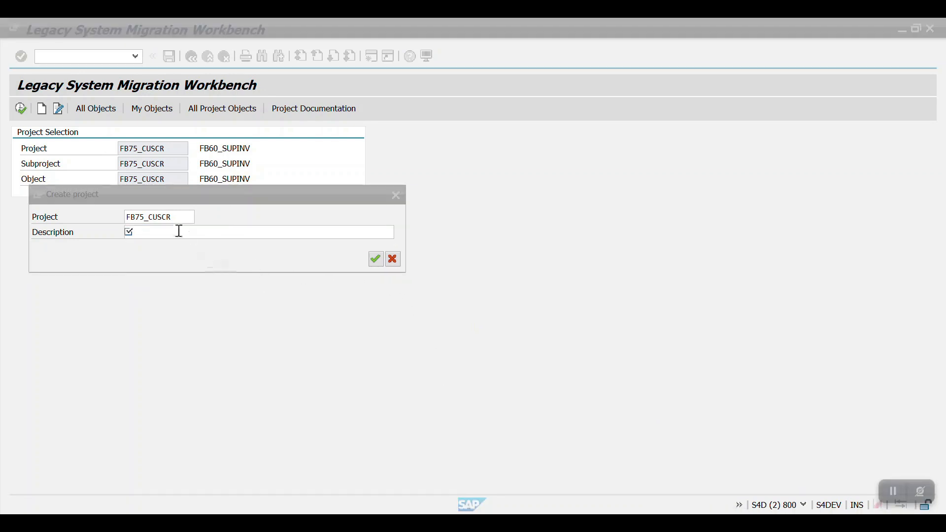
left_click(170, 233)
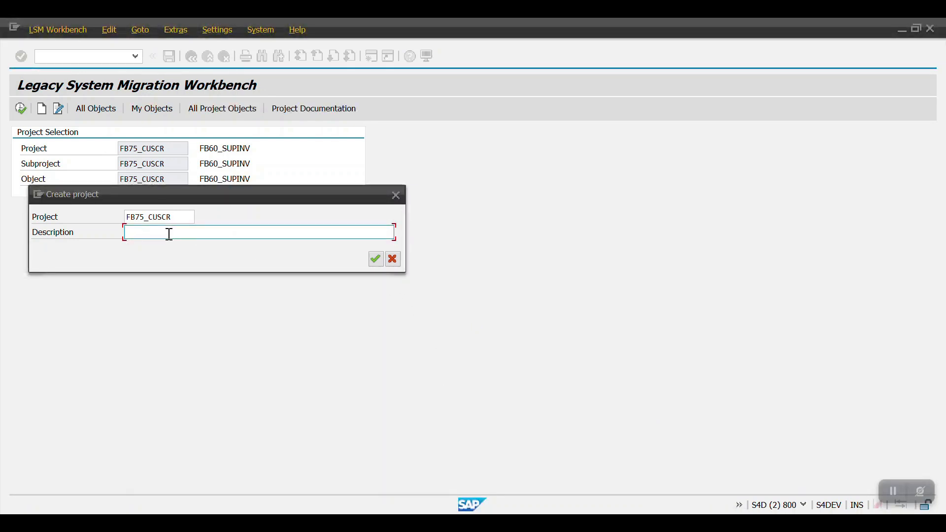
key("ctrl+v")
key("Return")
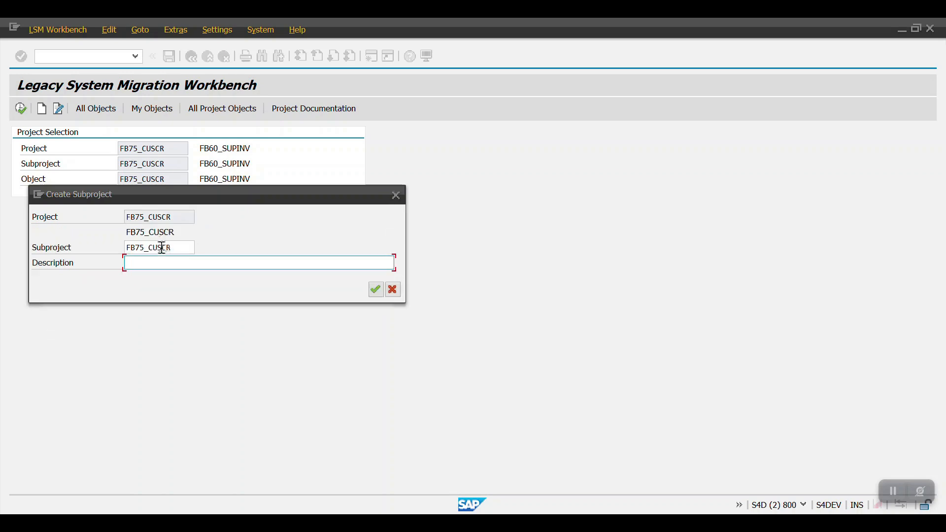
key("ctrl+v")
key("Return")
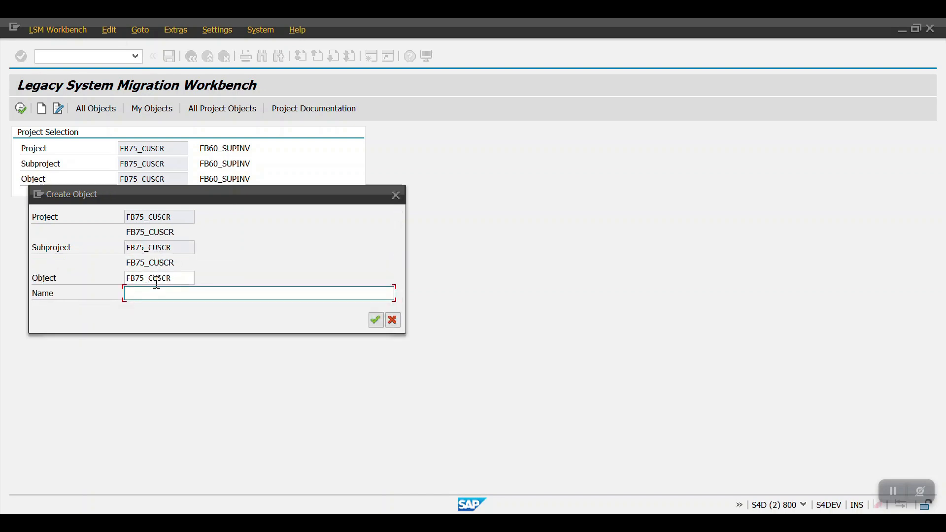
key("ctrl+v")
key("Return")
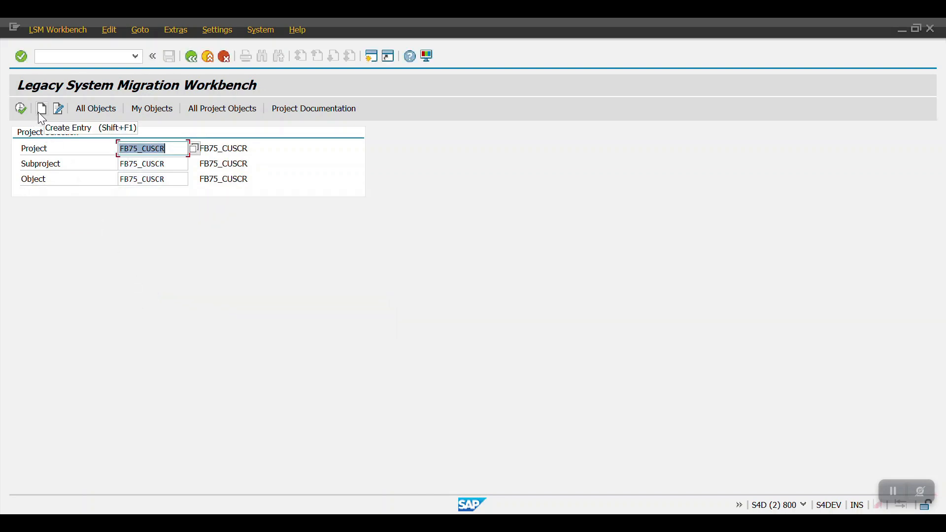
Open the FB75_CUSCR process steps and set the import method in the object attributes to Batch Input Recording
left_click(21, 108)
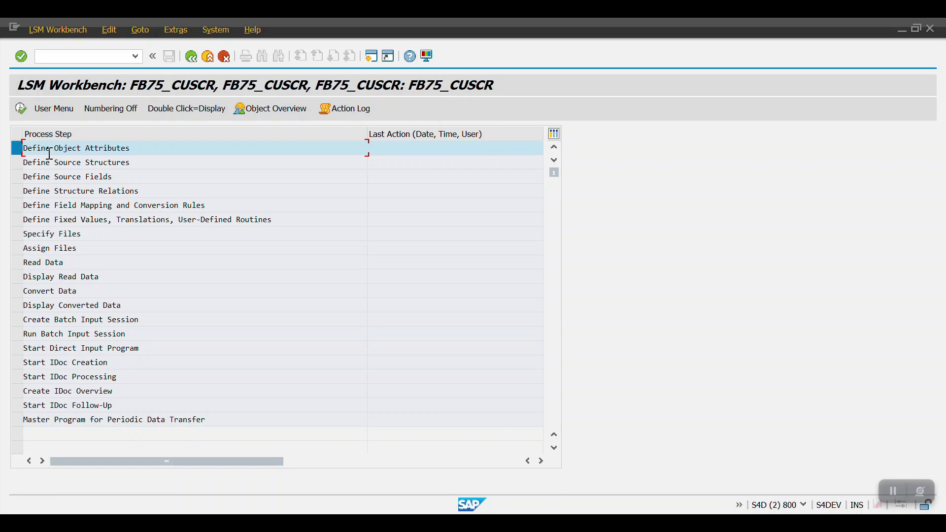
double_click(49, 152)
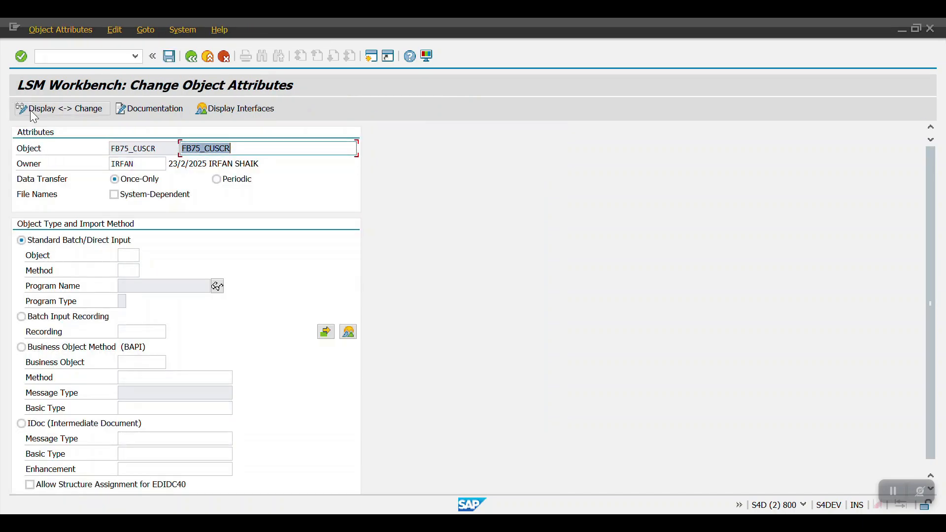
left_click(55, 319)
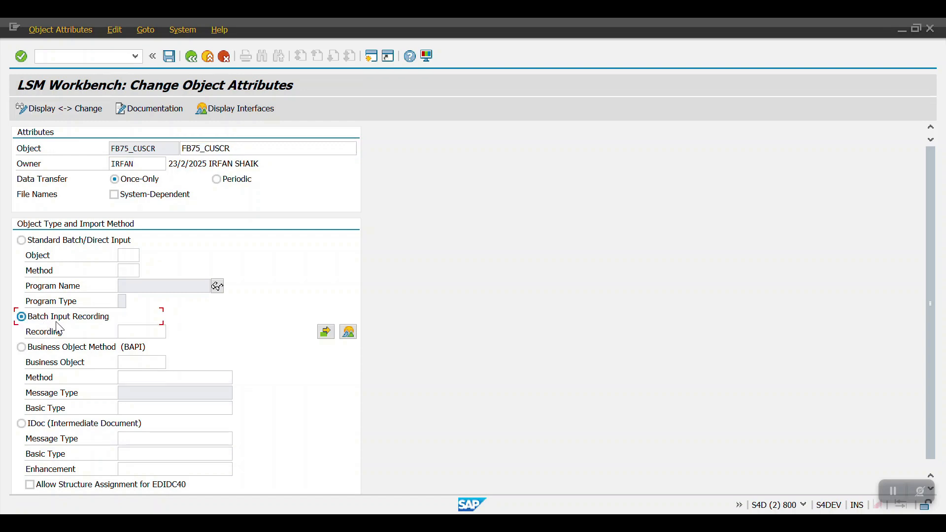
Create a recording named FB75 with the description FB75_CUSCR in the project's recordings overview
left_click(349, 333)
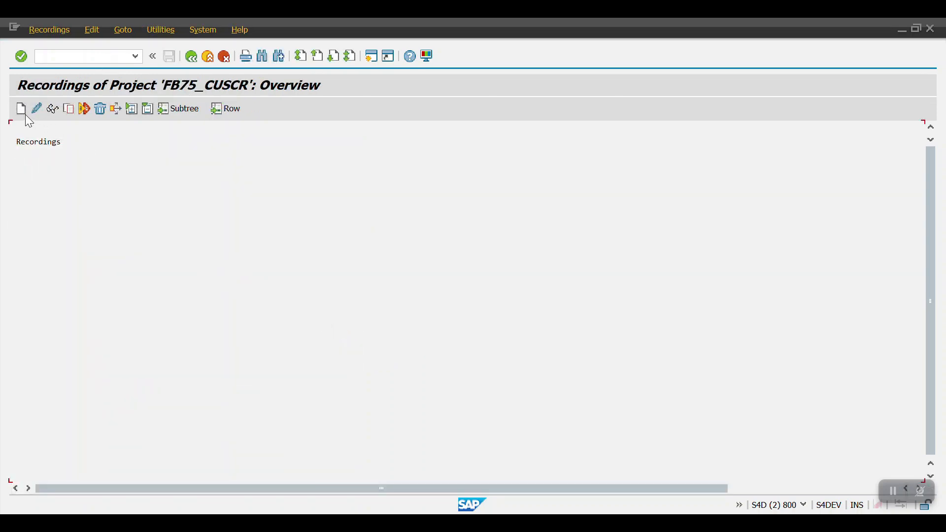
left_click(23, 114)
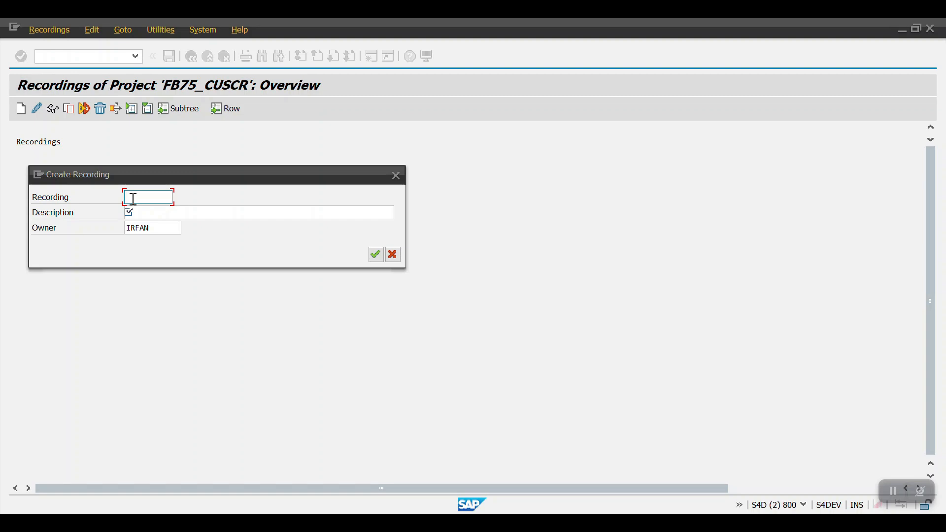
type("FB75")
key("Tab")
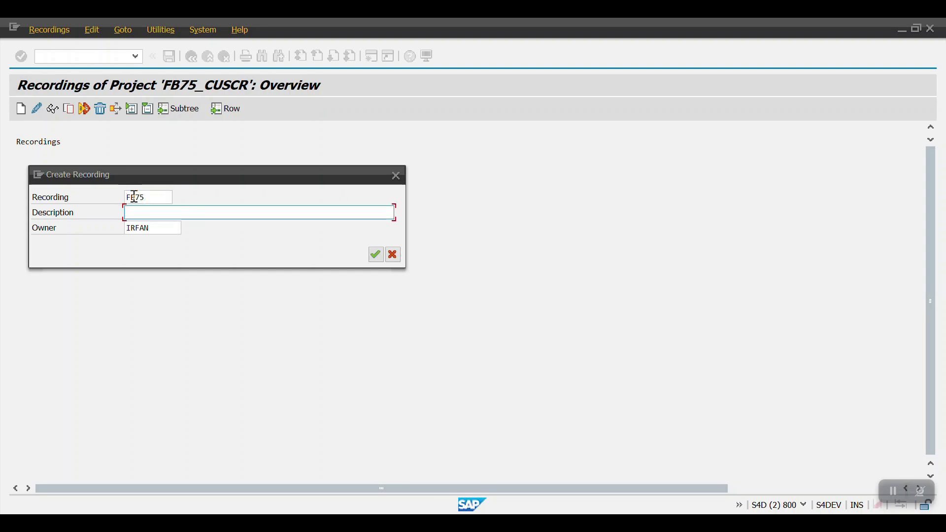
key("ctrl+v")
key("Return")
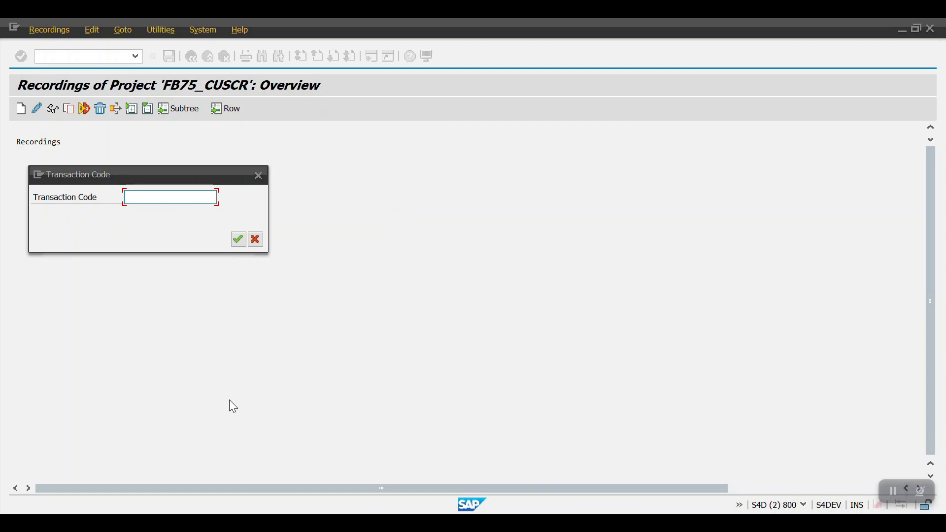
Switch to the Excel sheet, copy the first credit memo's document number from cell G8, and return to SAP
mouse_move(230, 501)
left_click(305, 443)
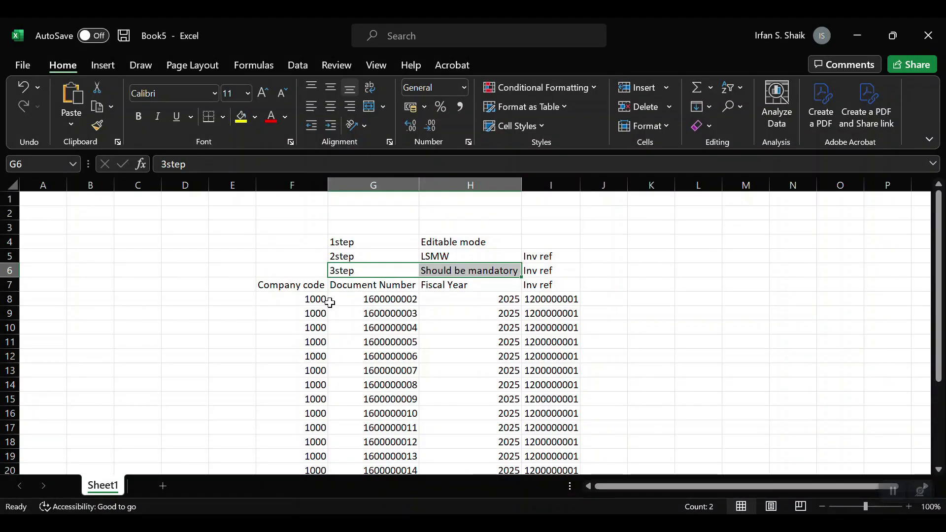
scroll(330, 302, "down", 1)
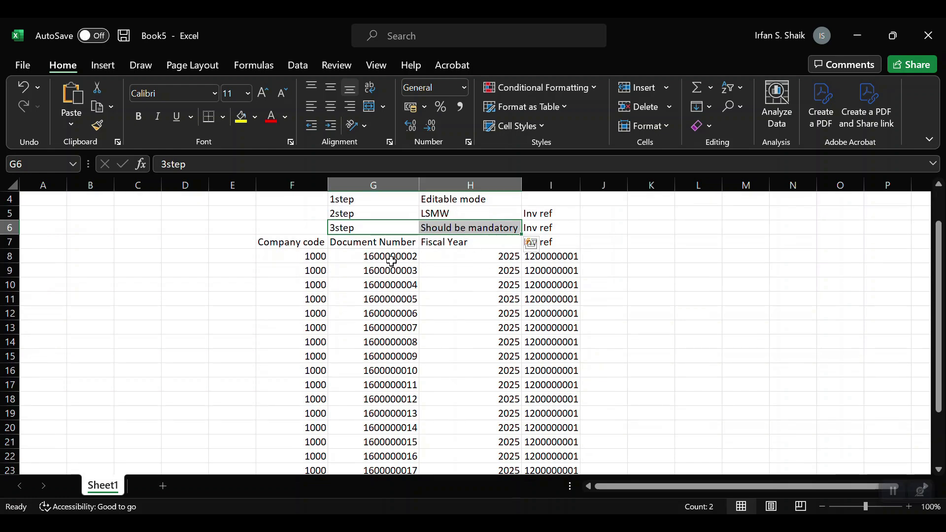
left_click(386, 257)
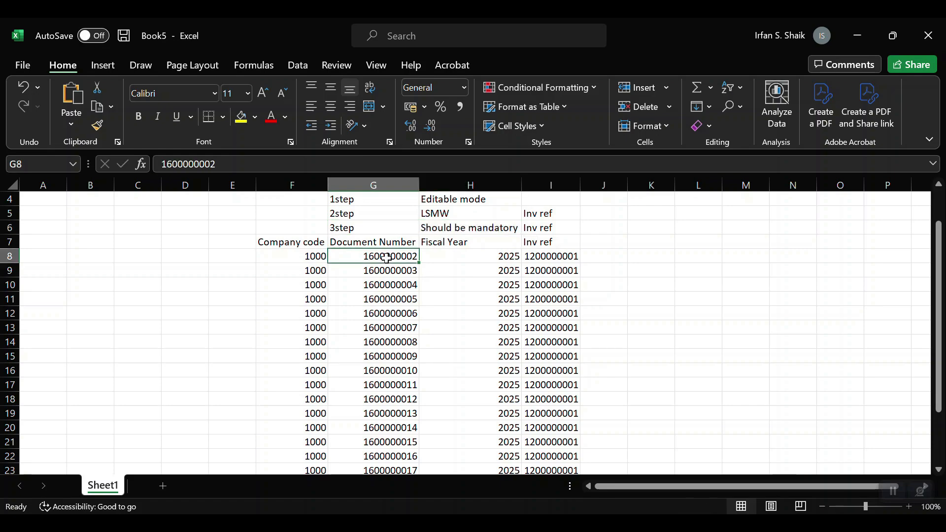
key("ctrl+c")
key("alt+Tab")
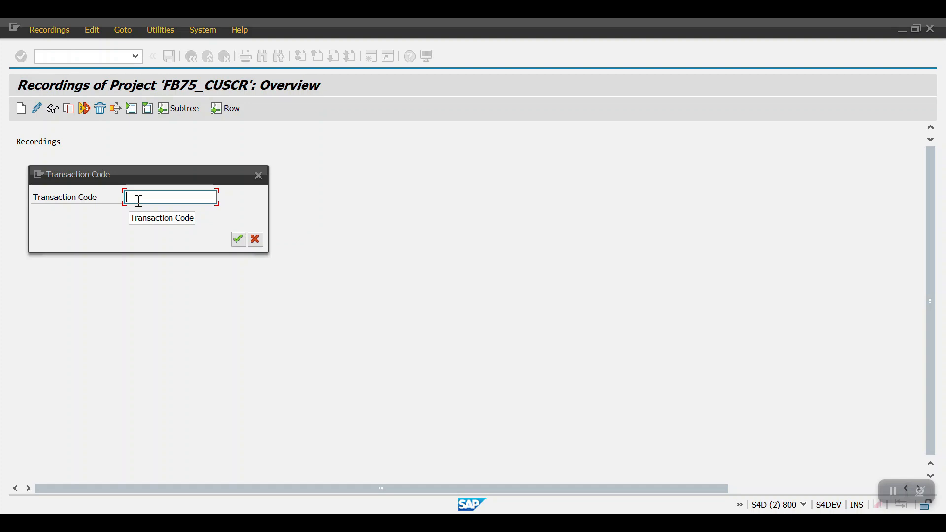
Start the recording with transaction code FB02
type("FB02")
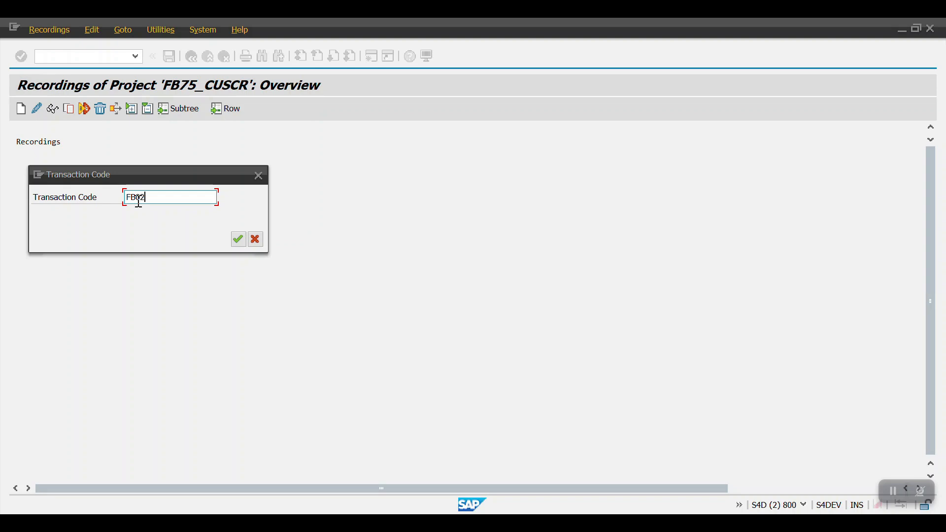
left_click_drag(167, 197, 114, 197)
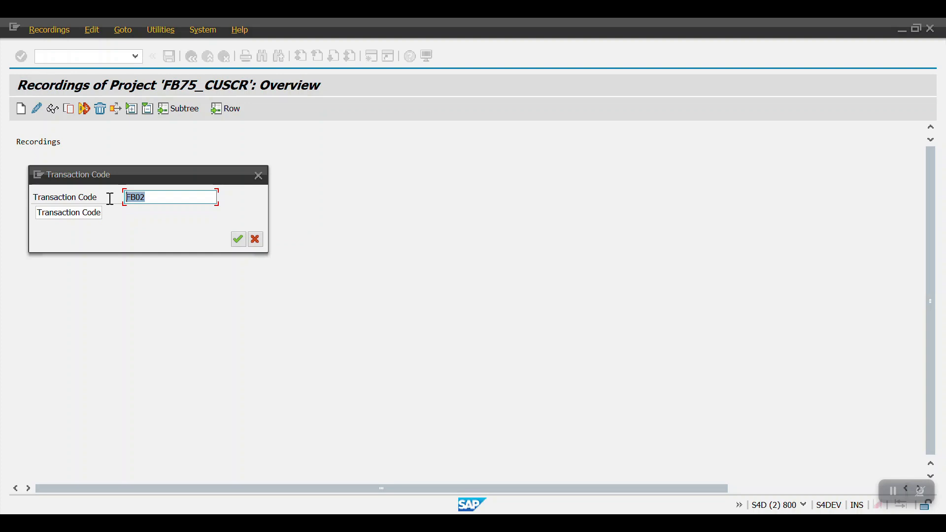
left_click(239, 241)
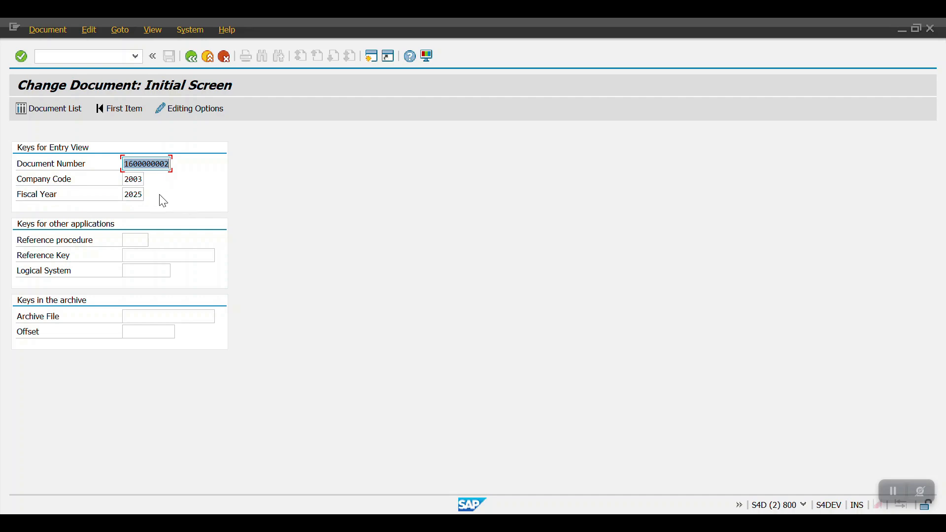
key("alt+Tab")
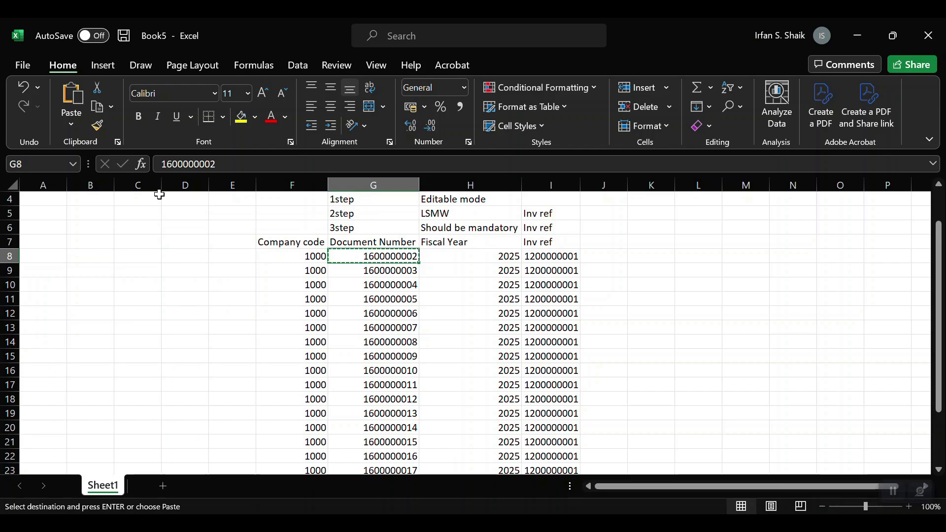
key("alt+Tab")
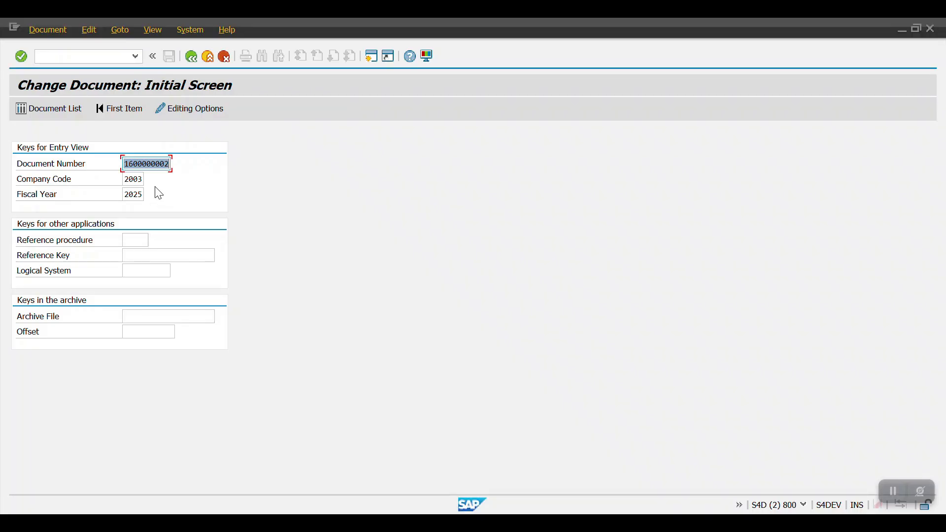
key("Tab")
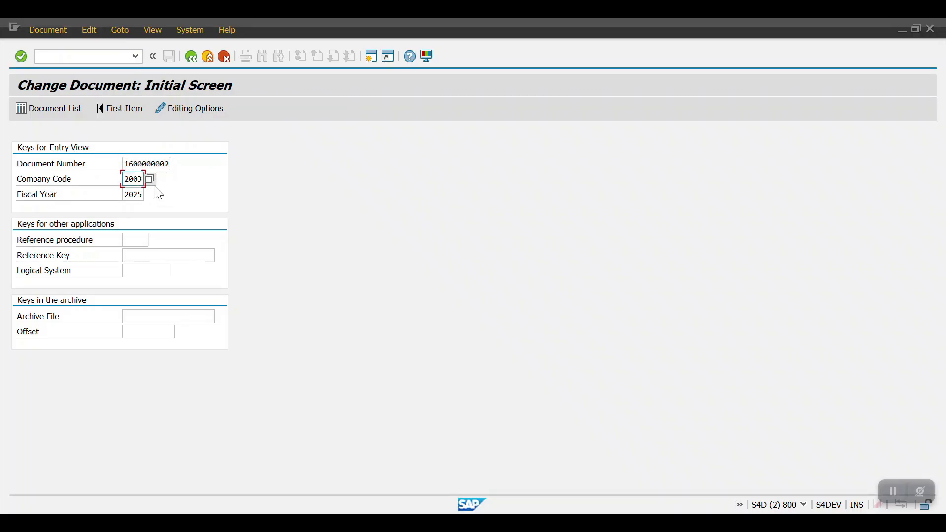
key("BackSpace")
key("BackSpace")
key("BackSpace")
type("200")
key("Tab")
key("BackSpace")
key("BackSpace")
key("BackSpace")
key("BackSpace")
type("2025")
key("Return")
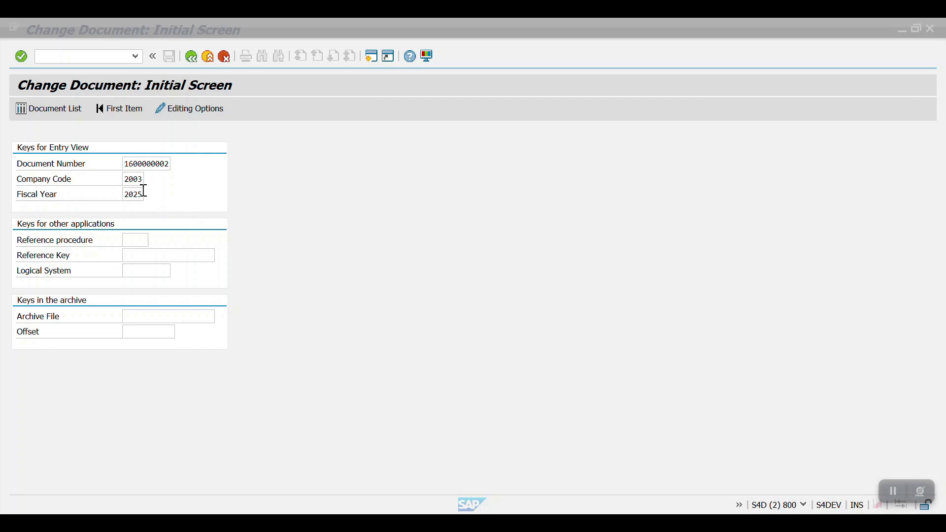
left_click(204, 194)
key("Return")
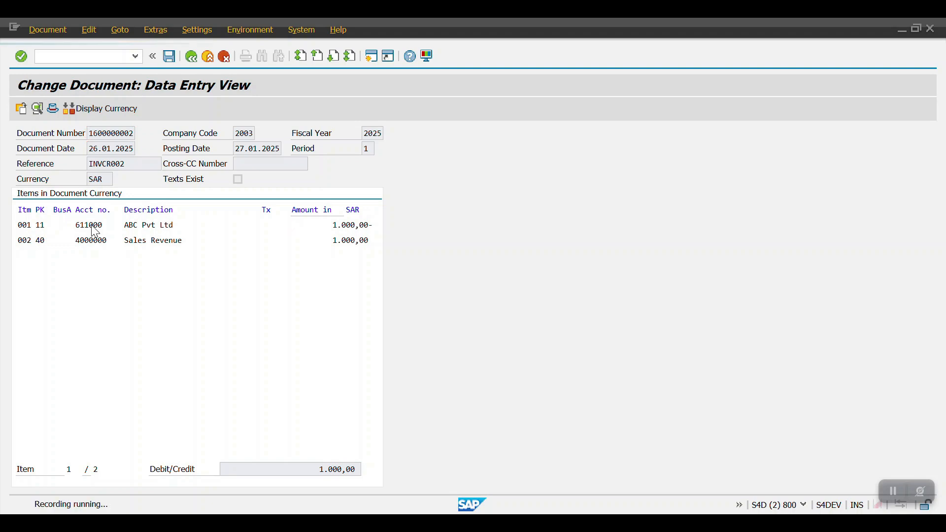
double_click(92, 226)
left_click(256, 288)
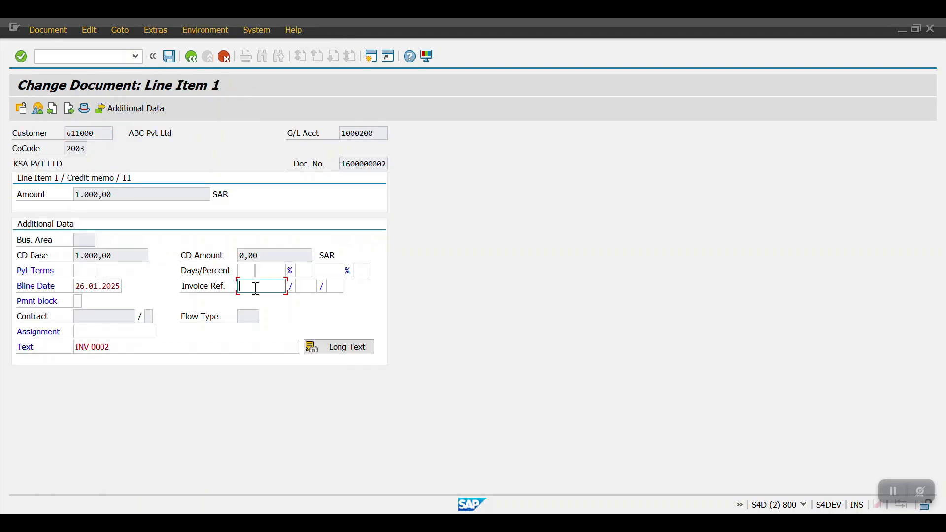
key("F1")
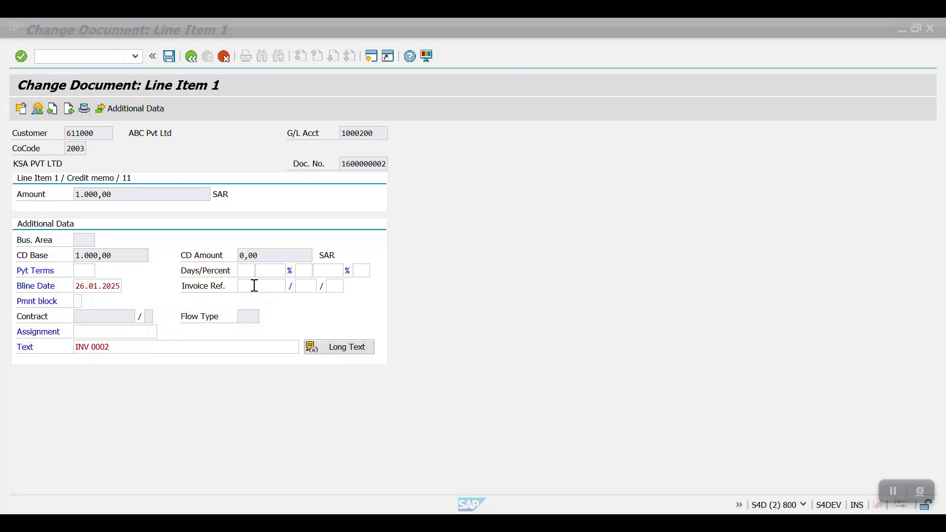
key("alt+Tab")
key("Tab")
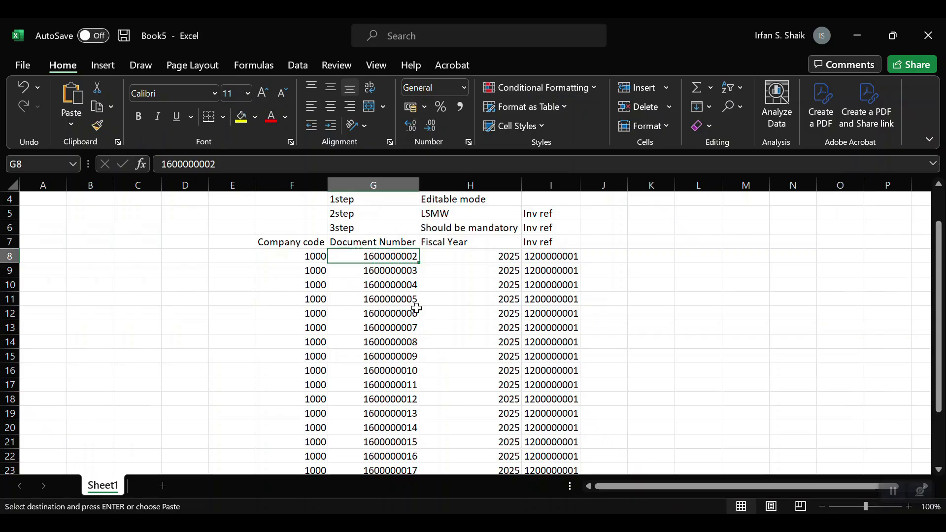
left_click(537, 257)
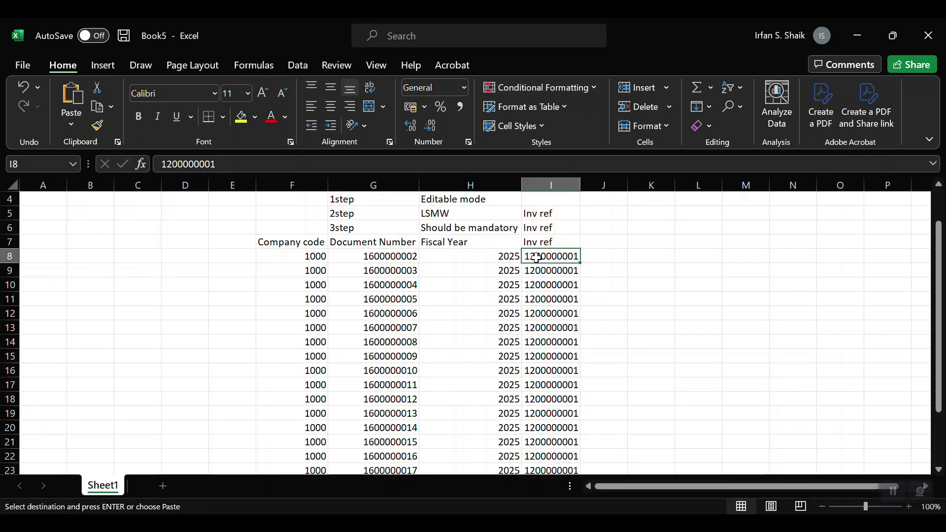
key("alt+Tab")
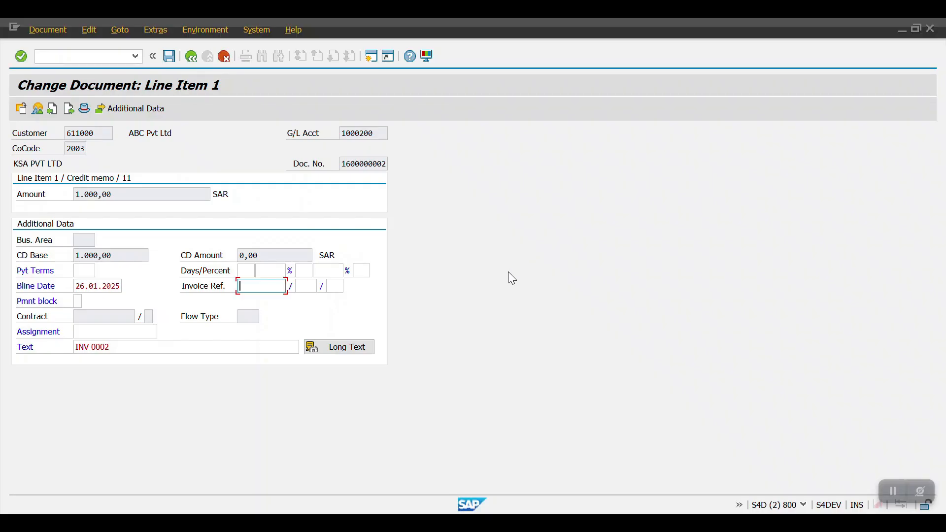
key("ctrl+v")
left_click(171, 60)
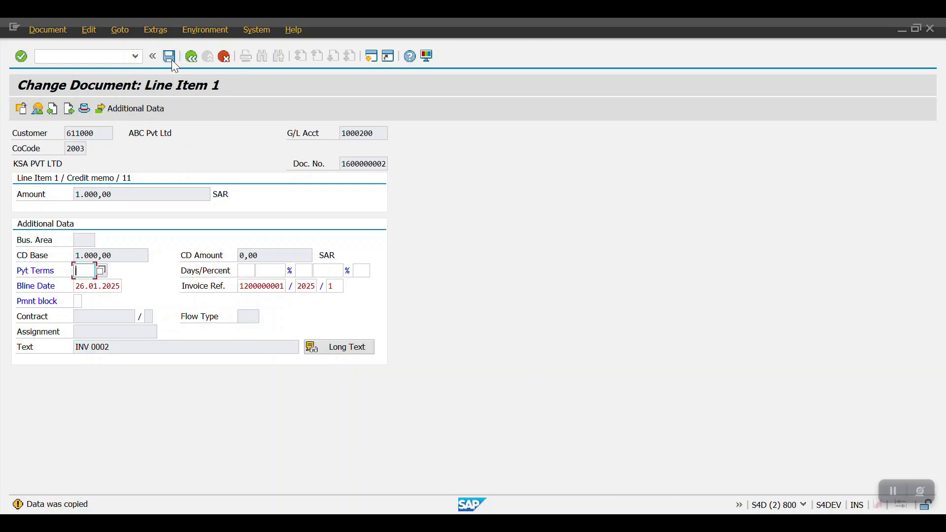
left_click(171, 61)
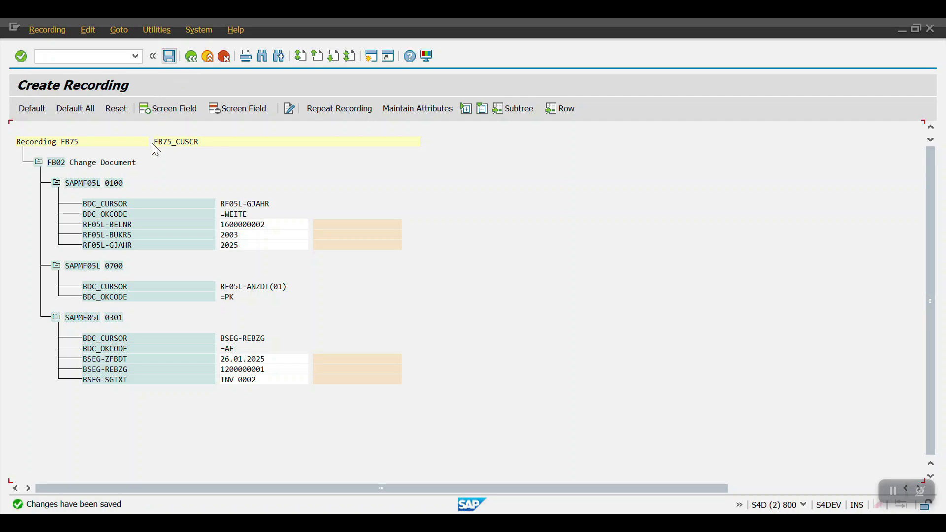
Apply default names to all recorded fields, remove BSEG-ZFBDT and BSEG-SGTXT, then save the recording and return to the object attributes
left_click(69, 111)
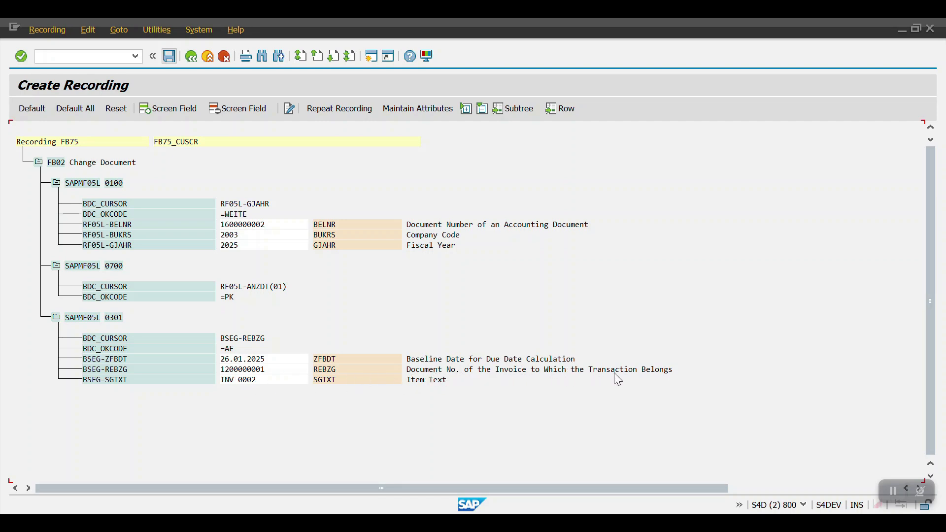
left_click(245, 360)
left_click(228, 112)
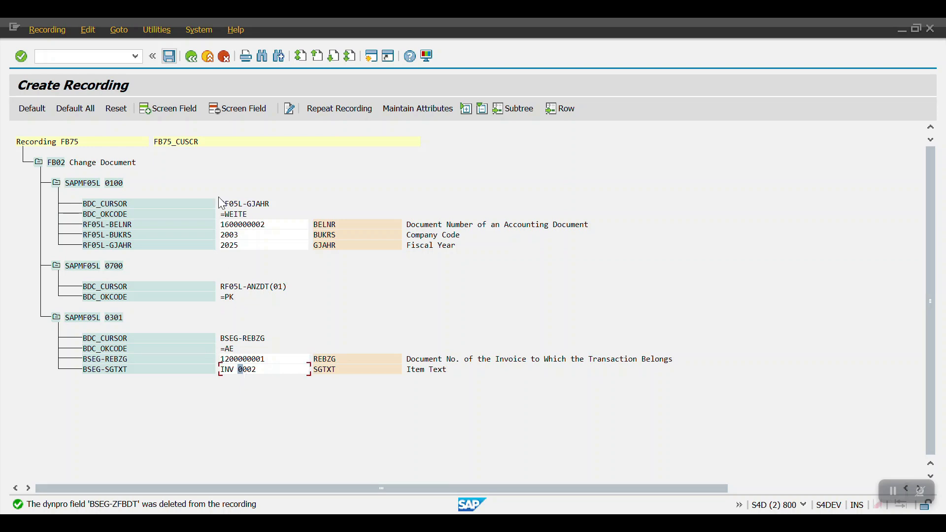
left_click(229, 112)
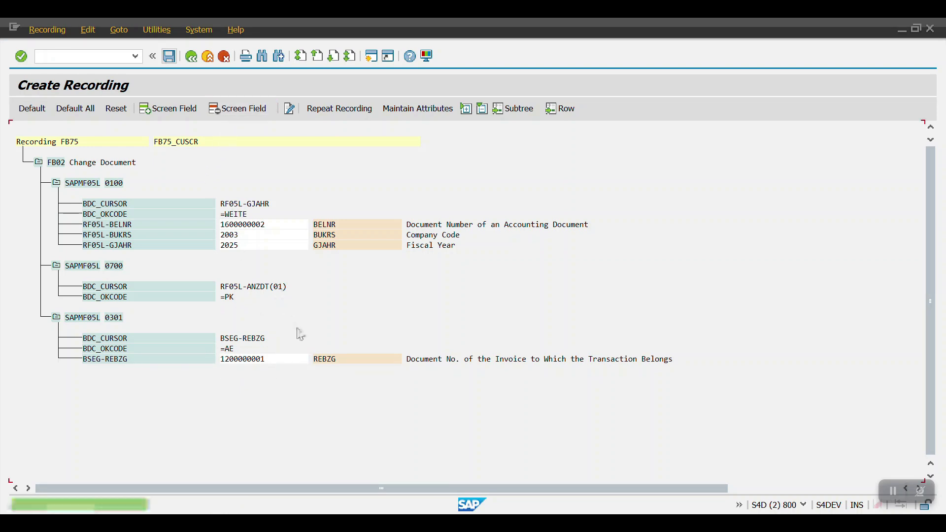
left_click(171, 55)
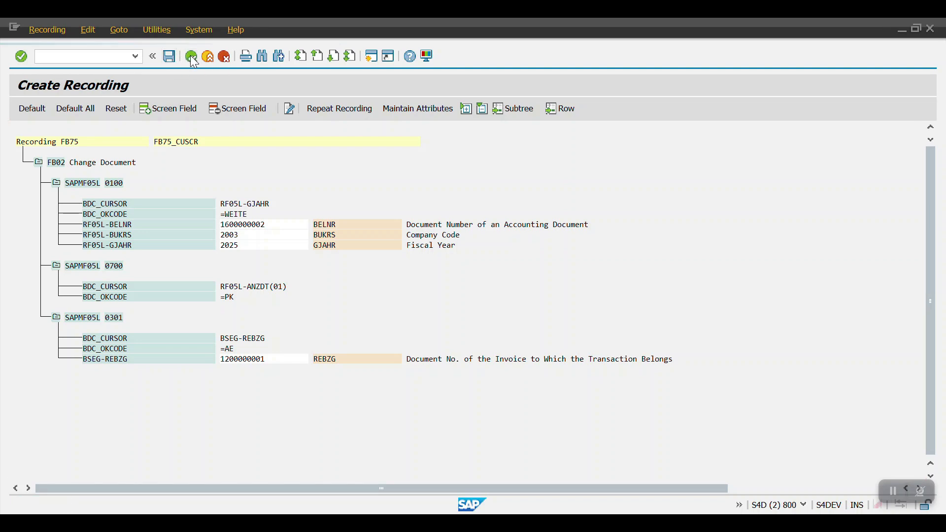
left_click(191, 59)
left_click(191, 58)
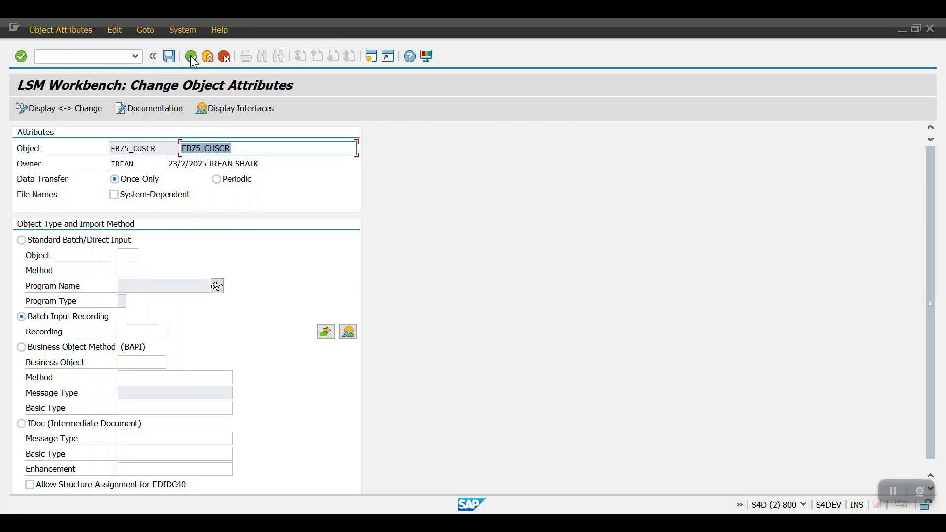
Assign recording FB75 to the object's batch input recording method, save the attributes, and return to the process steps
left_click(124, 330)
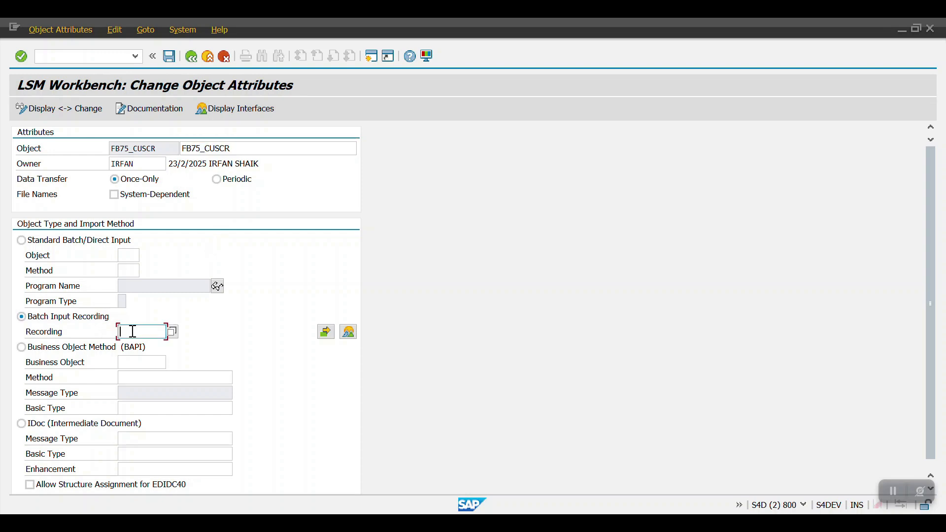
left_click(173, 333)
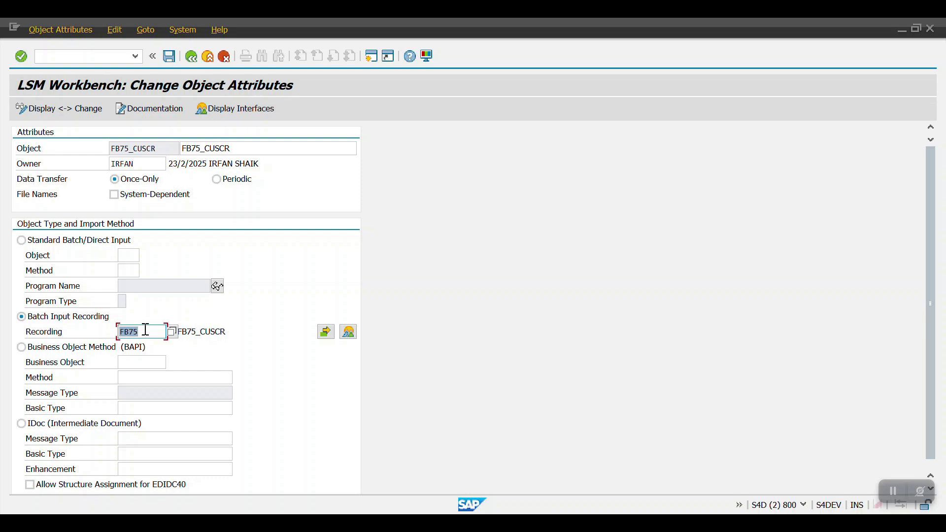
left_click(170, 58)
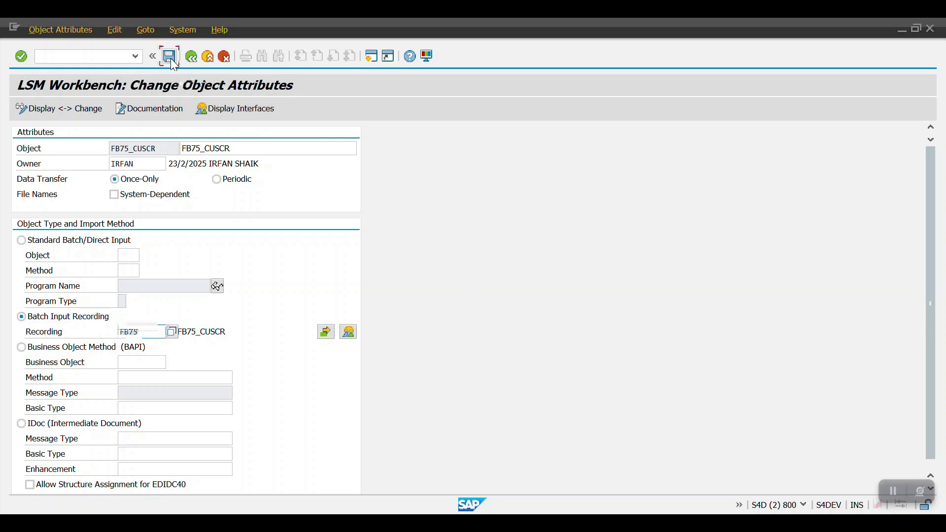
left_click(193, 58)
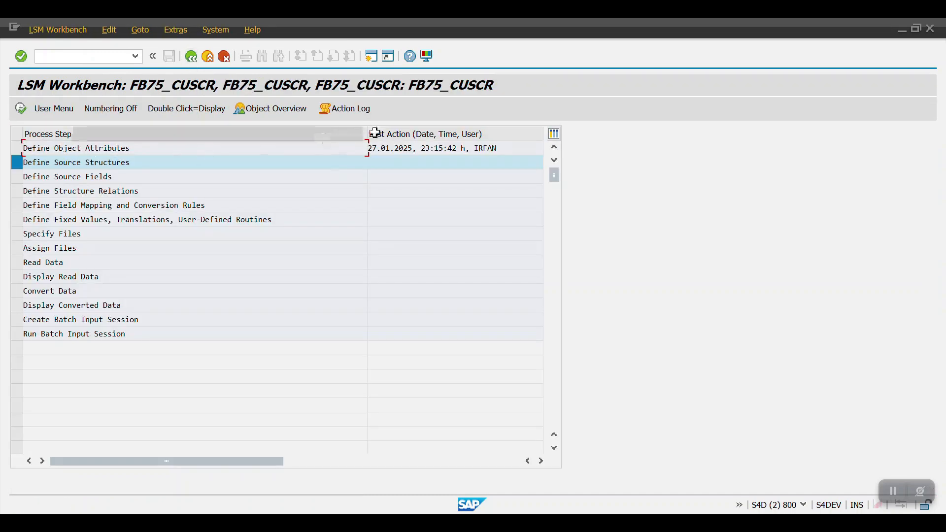
Open the source structures definition in change mode and enter FB75CR as the name of a new source structure
double_click(70, 164)
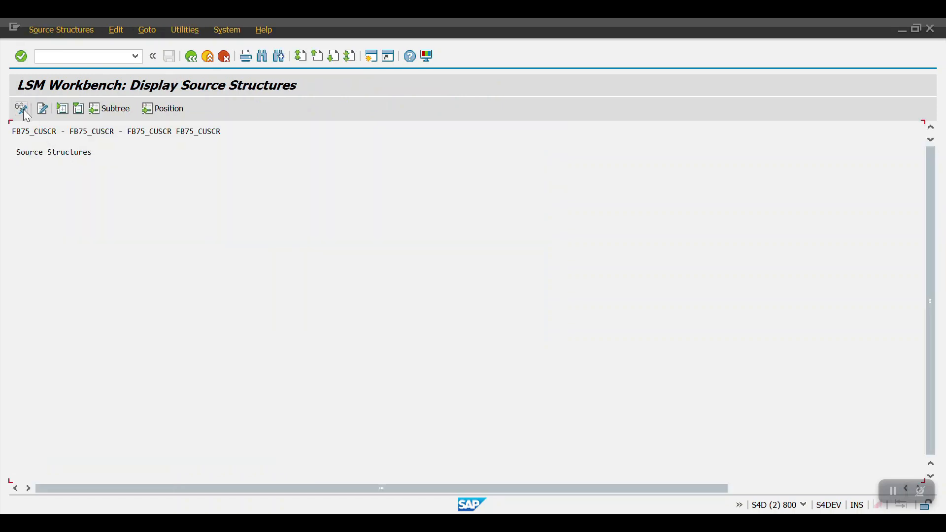
left_click(21, 109)
left_click(47, 114)
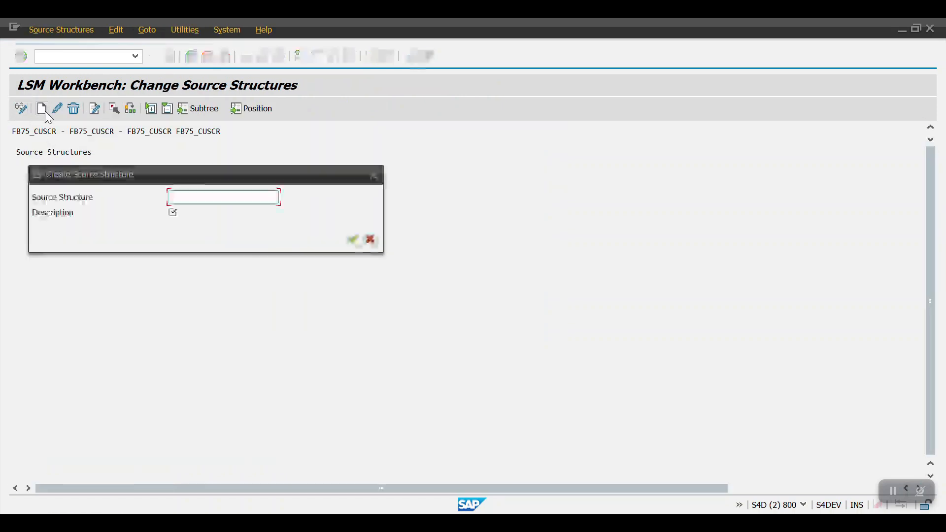
type("FB77")
key("BackSpace")
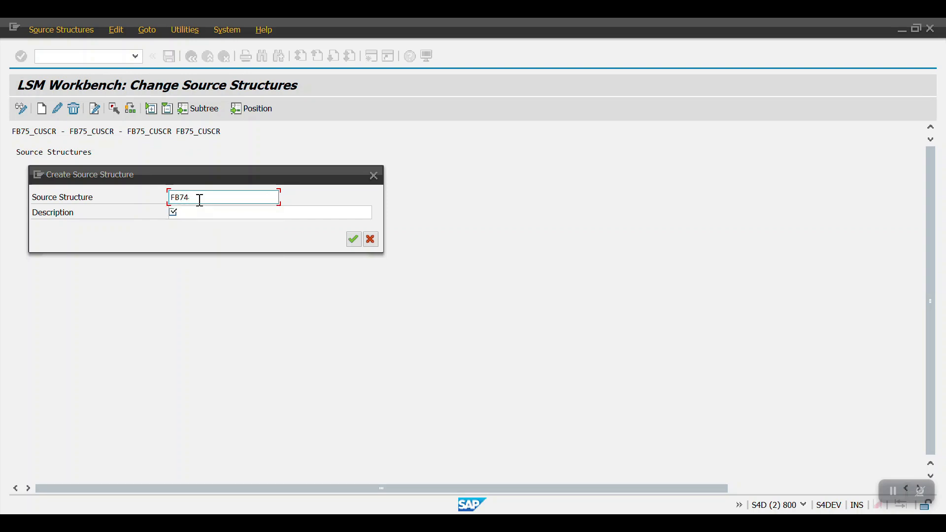
type("CR")
Give the new source structure the description FB75CR, create and save it, and return to the process steps
left_click(208, 213)
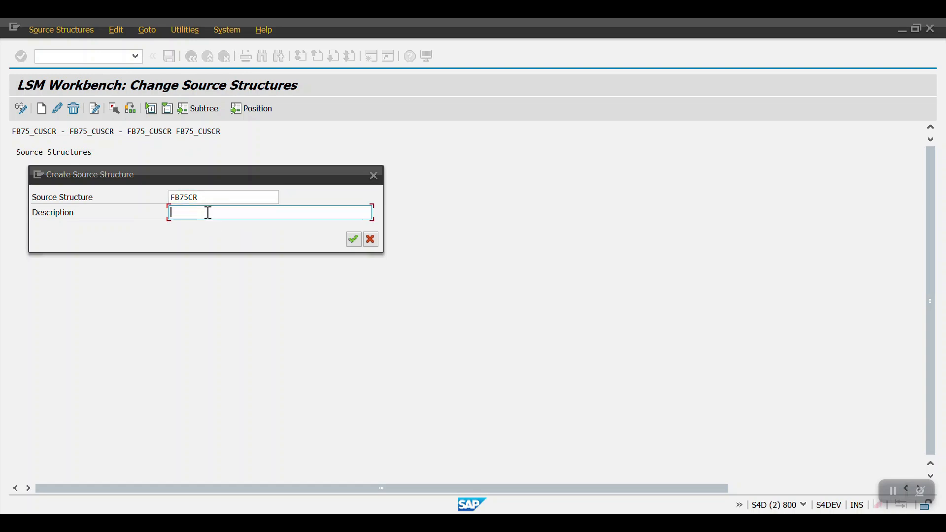
key("ctrl+v")
left_click_drag(228, 212, 108, 212)
left_click_drag(203, 198, 152, 205)
key("ctrl+c")
left_click(228, 212)
left_click_drag(228, 212, 19, 222)
key("ctrl+v")
left_click(348, 238)
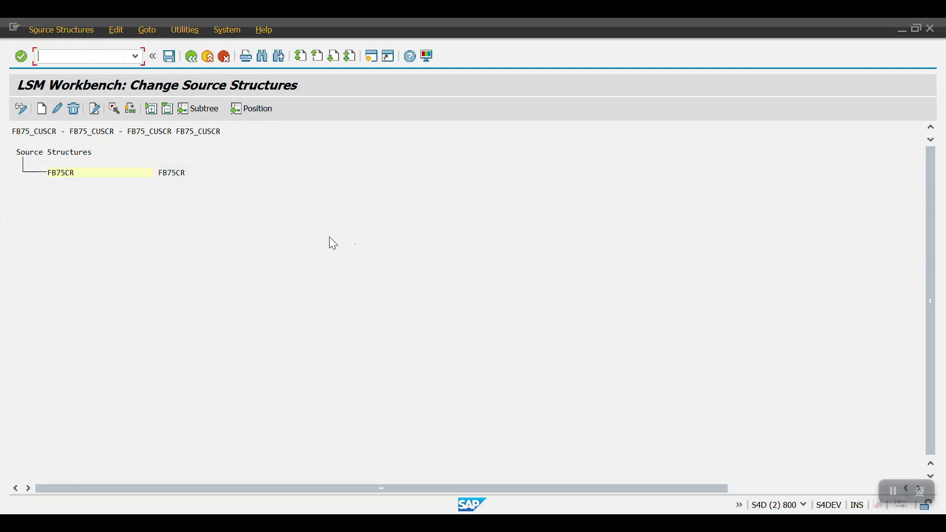
left_click(168, 57)
left_click(186, 58)
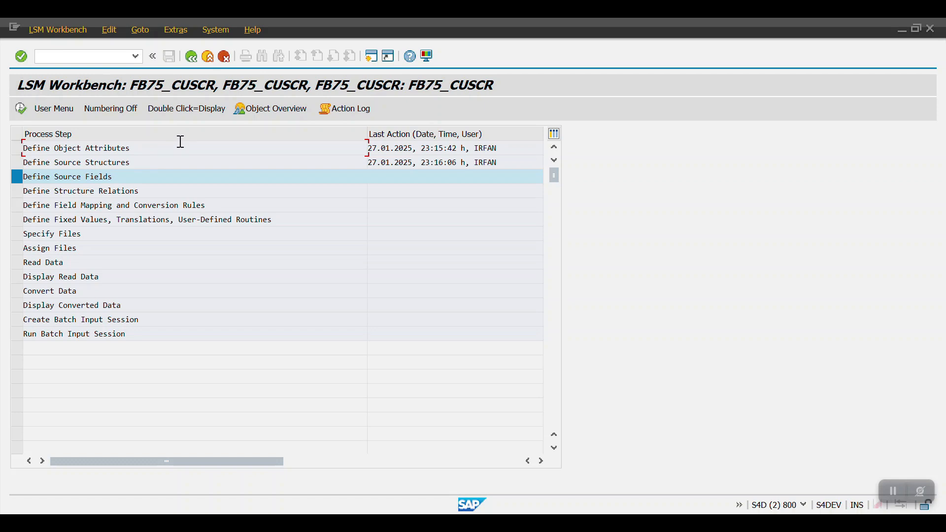
Display the object overview as a list and copy the target field names BELNR, BUKRS, GJAHR and REBZG
left_click(286, 110)
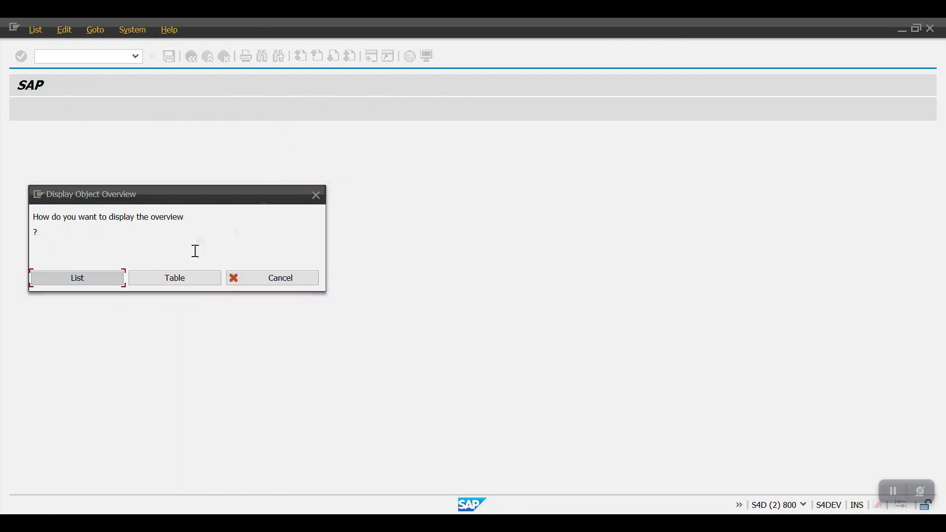
left_click(78, 278)
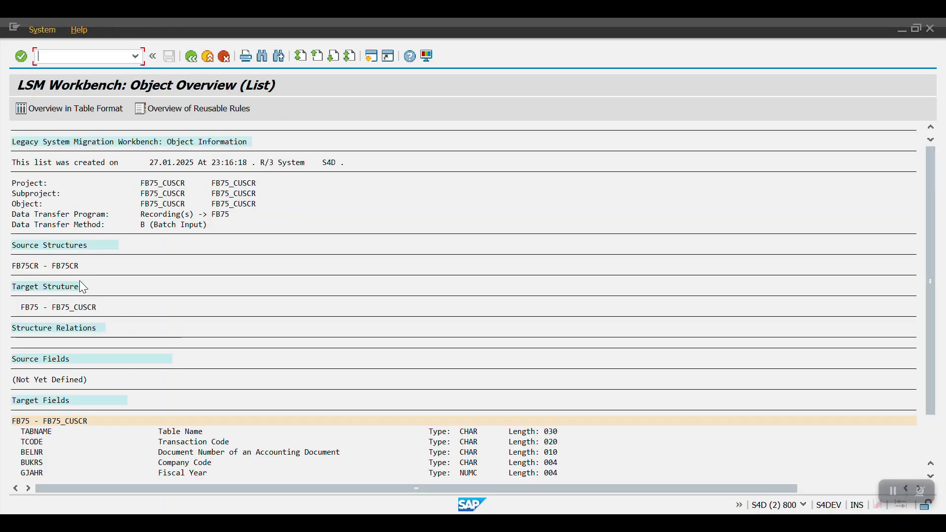
scroll(327, 297, "down", 1)
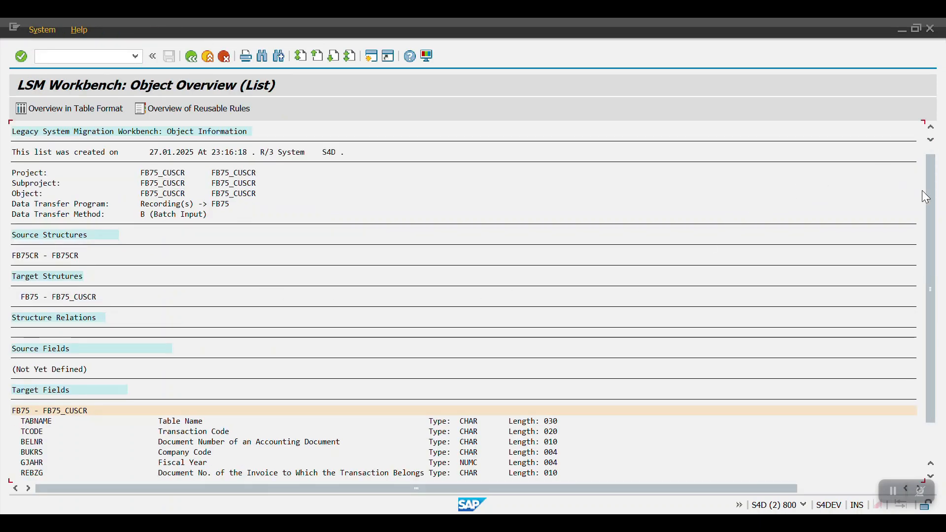
left_click_drag(926, 197, 926, 229)
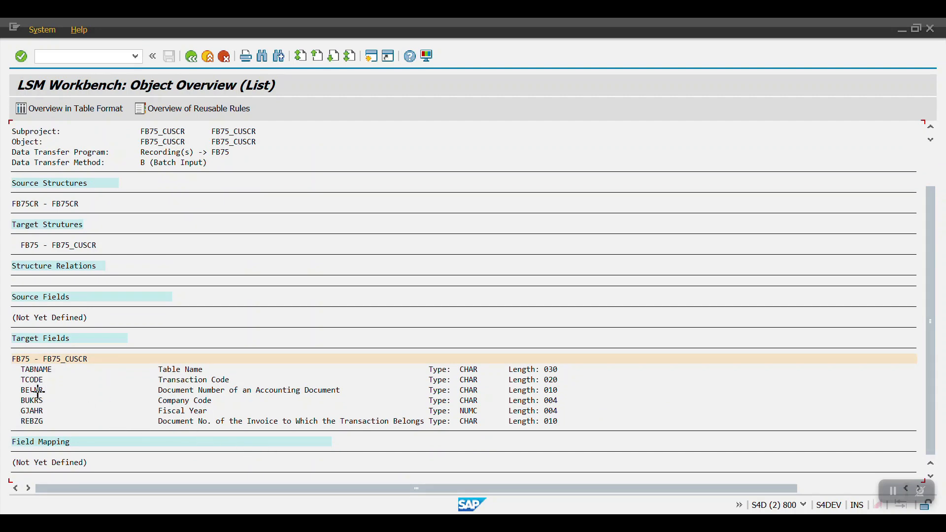
left_click_drag(21, 389, 51, 427)
key("ctrl+c")
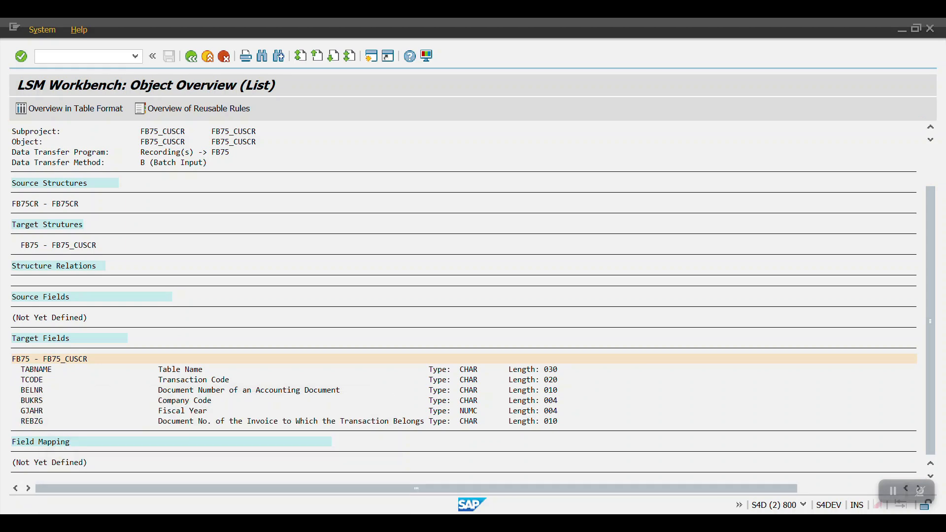
Switch to the Excel workbook, add a new sheet, and paste the copied field names from cell E8 down
left_click(305, 458)
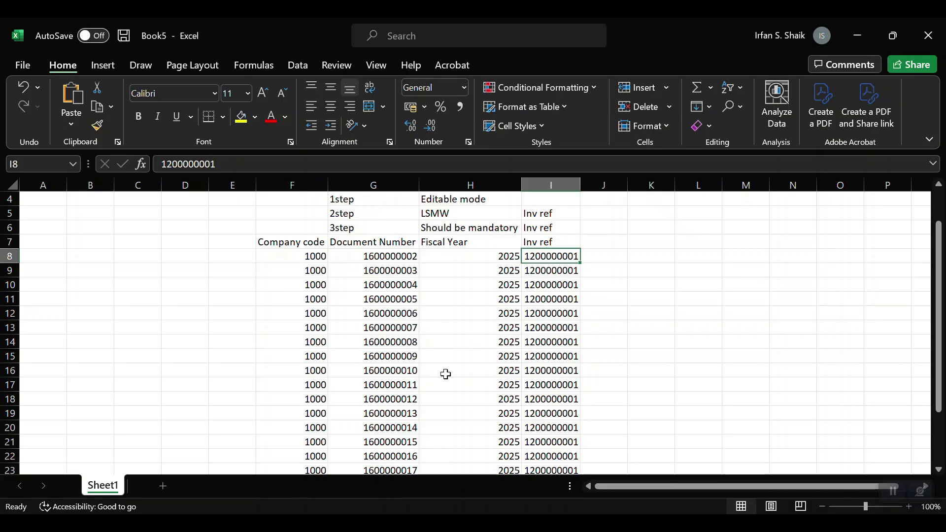
left_click(163, 487)
left_click(235, 297)
key("ctrl+v")
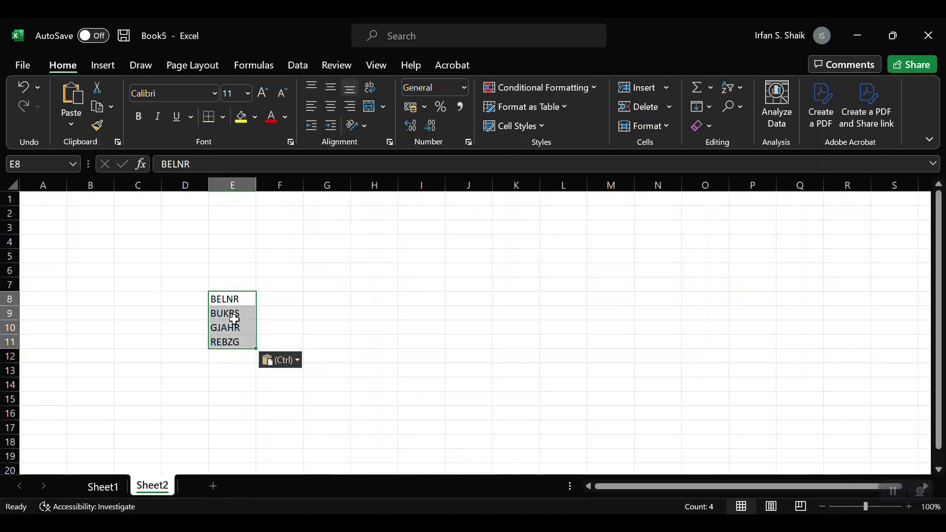
Try to bring the four fields' types and lengths together from the SAP overview into column G
key("alt+Tab")
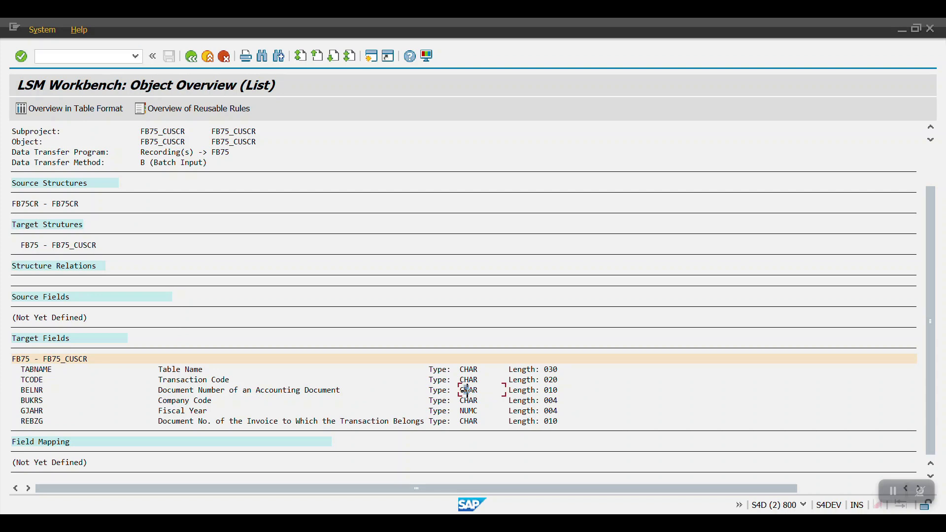
left_click_drag(461, 389, 574, 427)
key("ctrl+c")
key("alt+Tab")
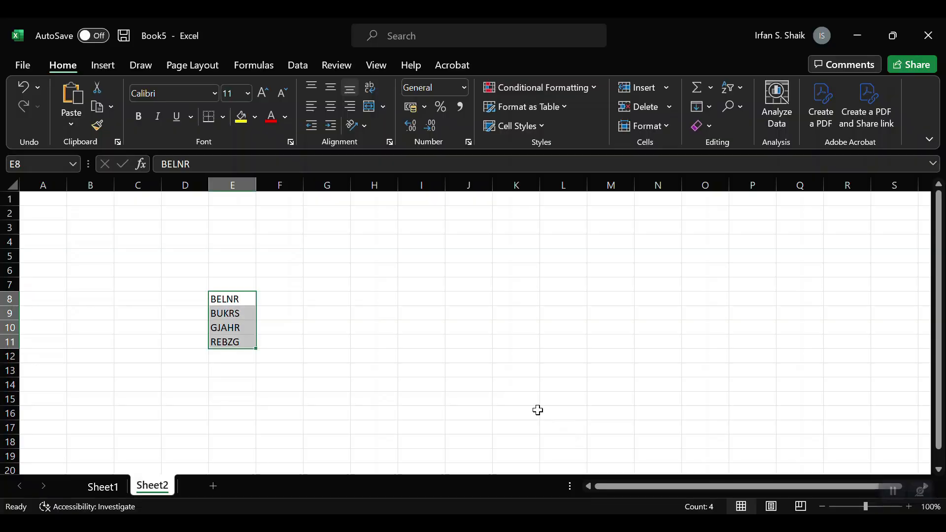
left_click(344, 302)
key("ctrl+v")
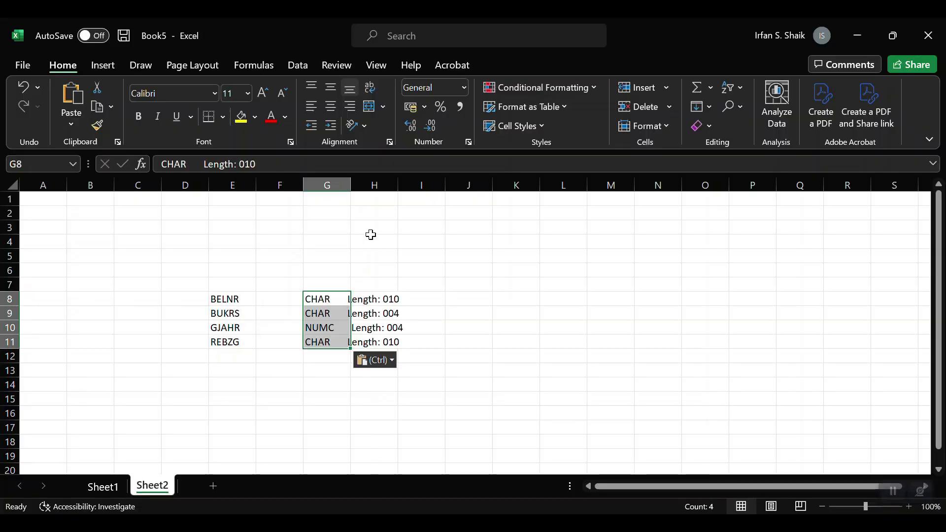
left_click(368, 269)
left_click(373, 301)
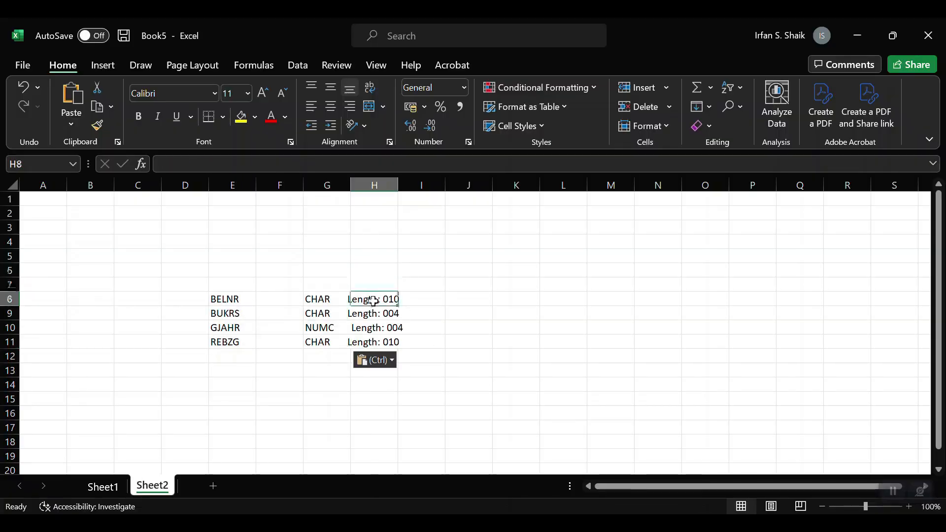
left_click(328, 305)
key("ctrl+z")
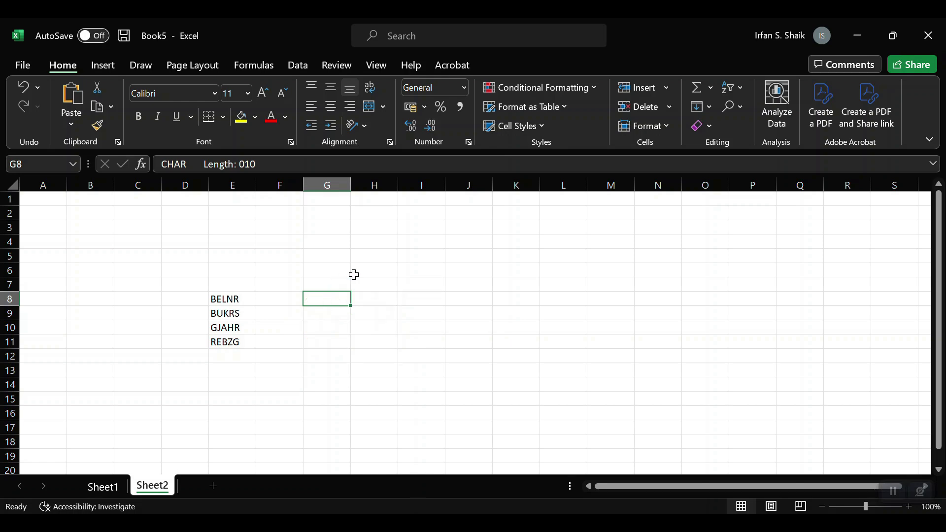
Enter the field types C, C, N and C in cells F8 to F11, checking them against the SAP overview
left_click(277, 299)
type("C")
key("Return")
type("C")
key("alt+Tab")
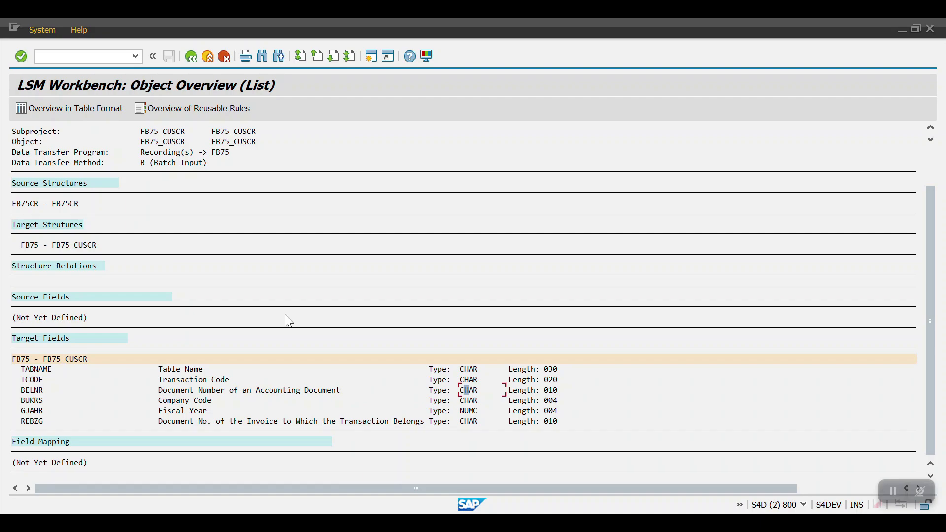
key("alt+Tab")
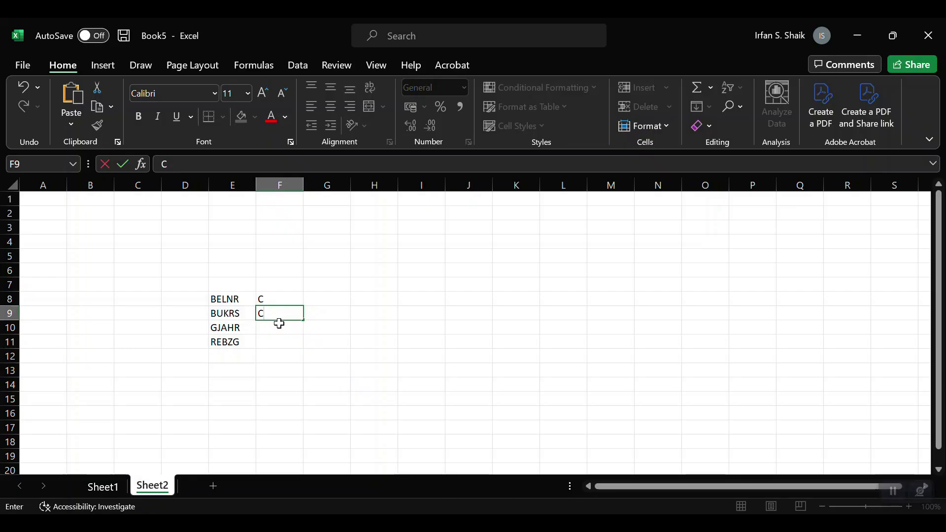
left_click(278, 323)
type("N")
key("Return")
type("C")
key("Return")
Copy the four target field lengths from the SAP overview and paste them into the sheet from cell G8 down
key("Up")
key("Up")
key("Up")
key("Up")
key("Right")
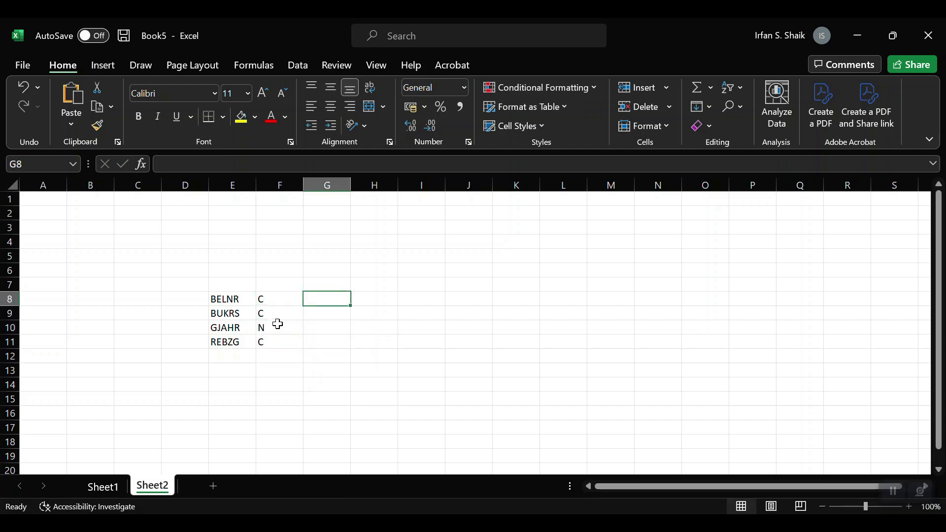
key("alt+Tab")
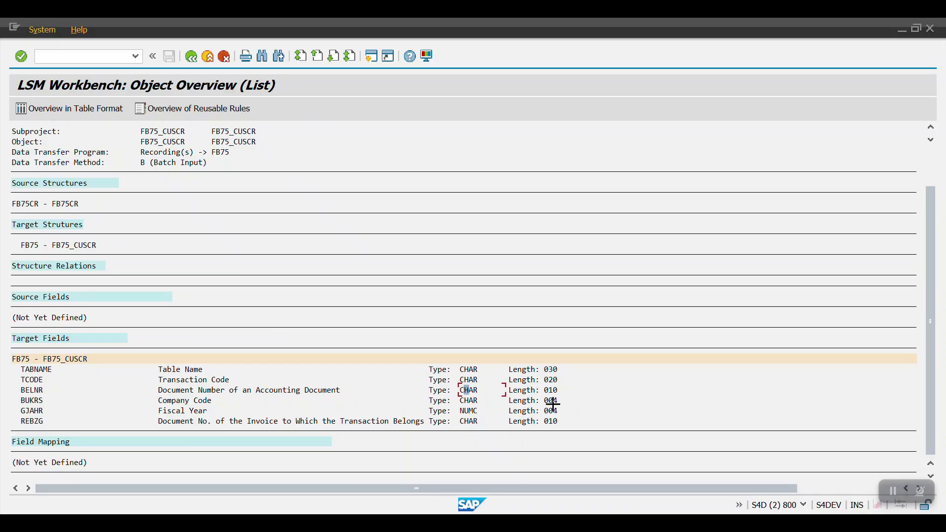
left_click_drag(546, 391, 559, 426)
key("alt+Tab")
key("ctrl+v")
key("Return")
key("Right")
key("Left")
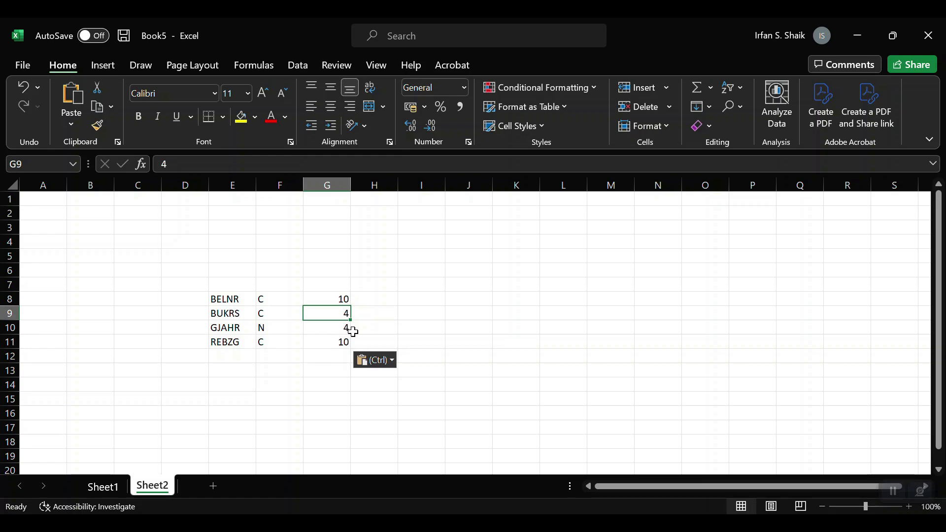
Return to the LSMW process steps, open the source fields in change mode, and open table maintenance for structure FB75CR
key("alt+Tab")
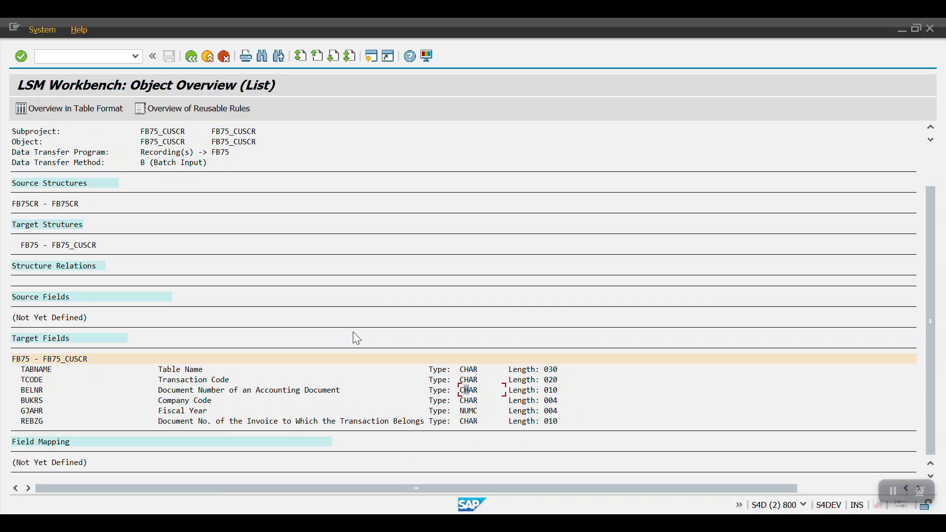
left_click(191, 57)
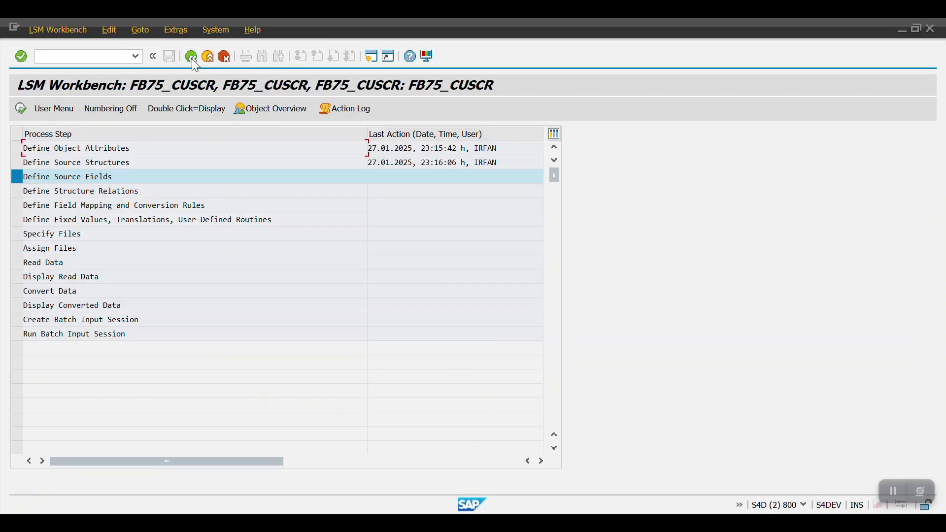
double_click(70, 178)
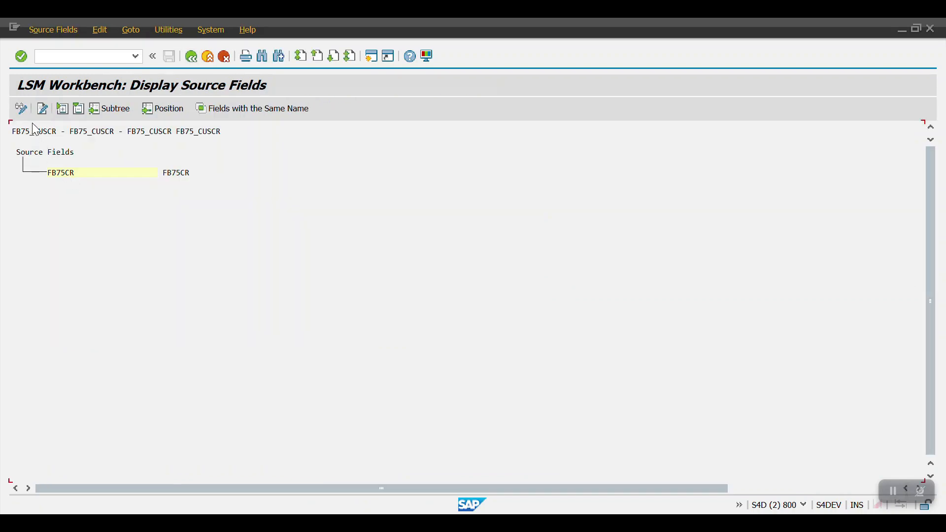
left_click(21, 108)
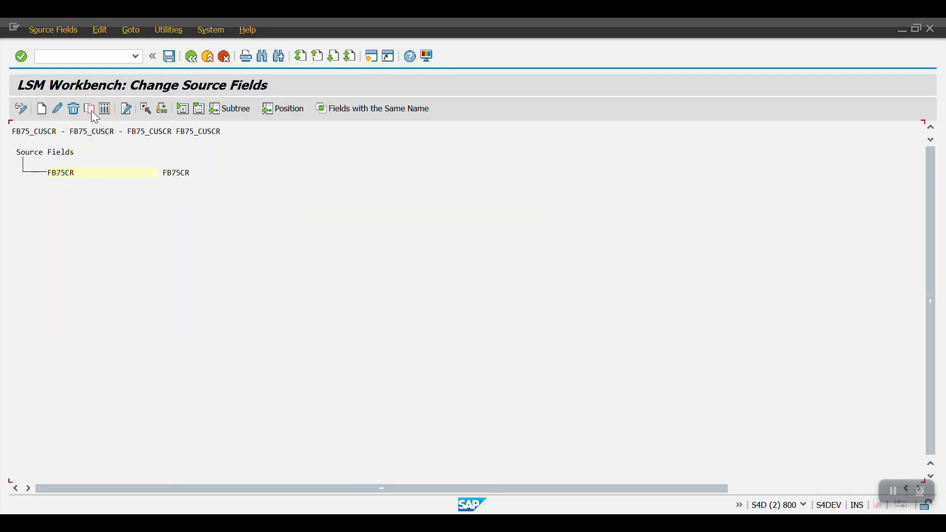
left_click(105, 109)
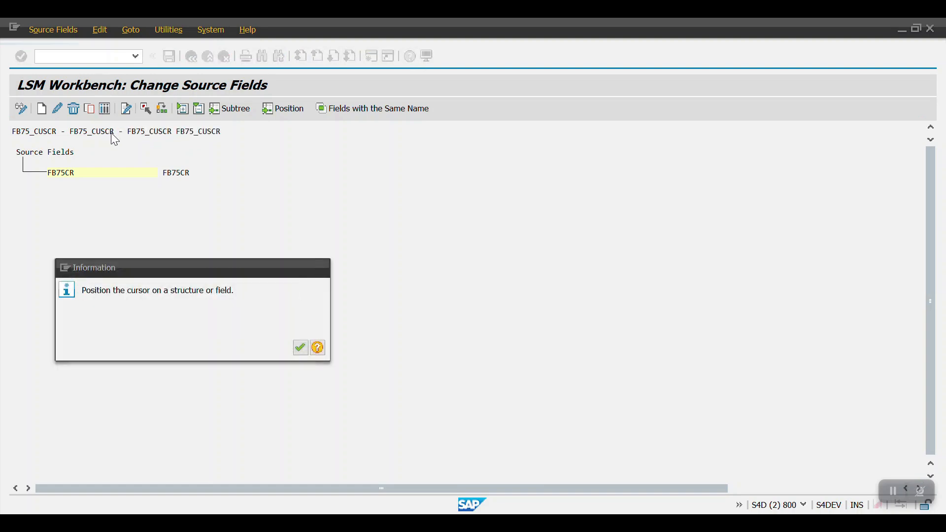
key("Return")
left_click(58, 173)
left_click(104, 109)
Copy the field names, types and lengths in E8:G11 from Excel and paste them into the FB75CR source fields table
key("alt+Tab")
key("Left")
key("Left")
key("Up")
key("ctrl+a")
key("ctrl+c")
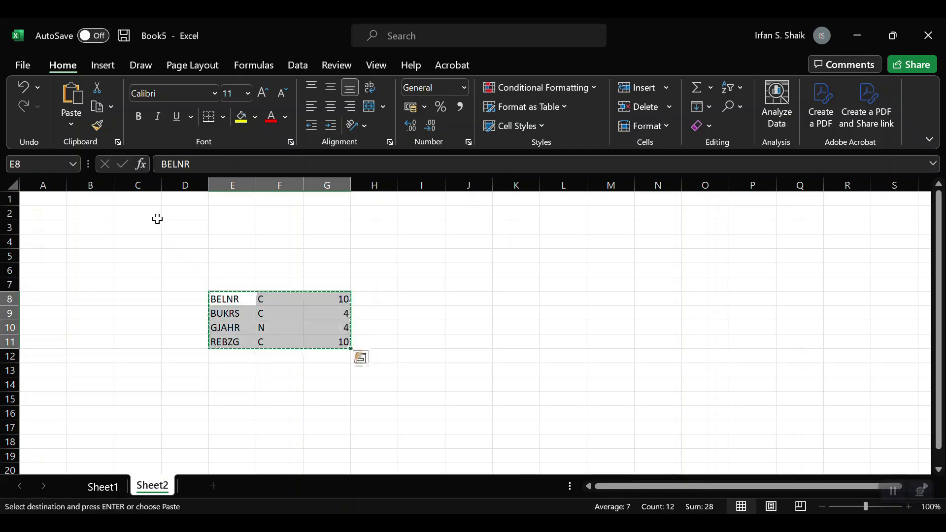
key("alt+Tab")
key("ctrl+v")
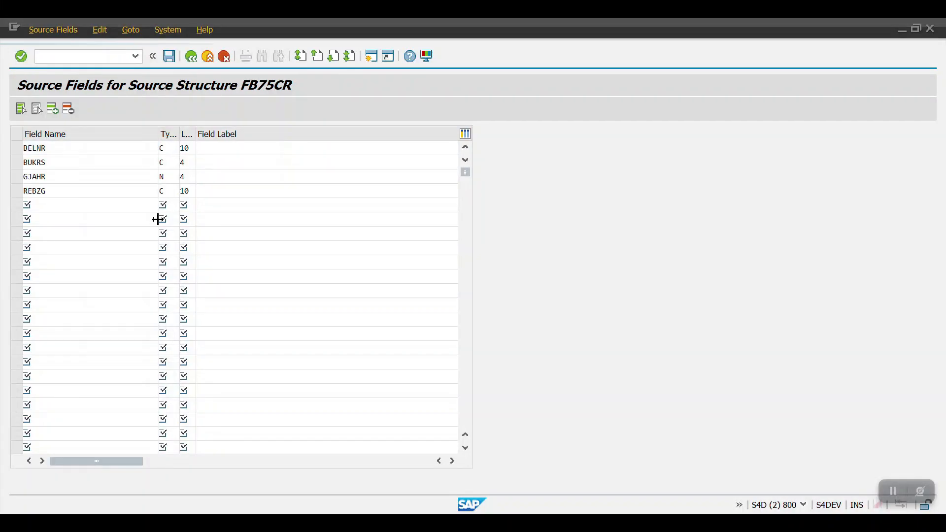
Leave the source fields table, save the source fields of FB75CR, and return to the process steps
left_click(219, 148)
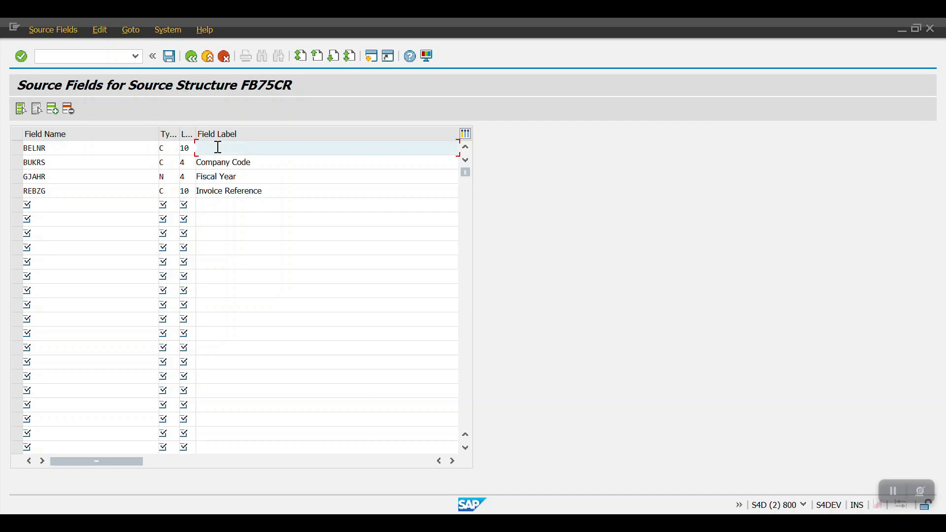
key("shift+Tab")
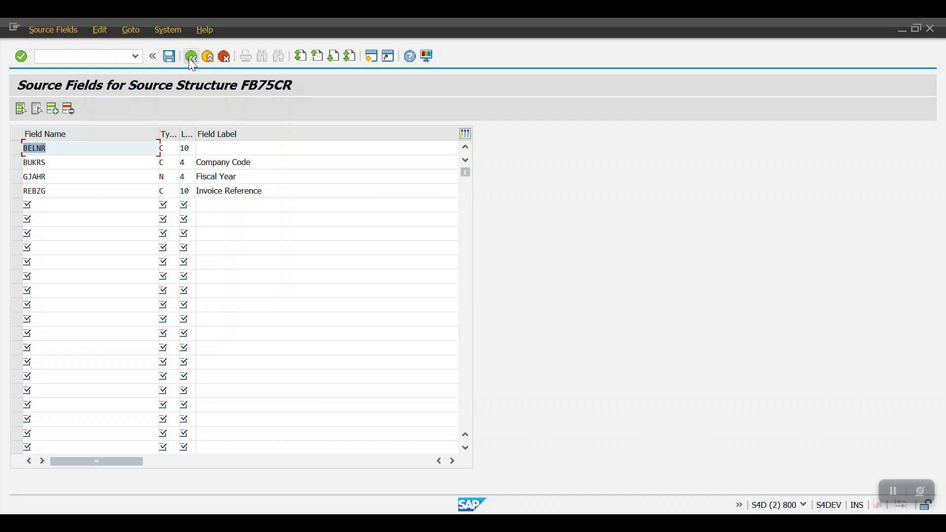
left_click(190, 57)
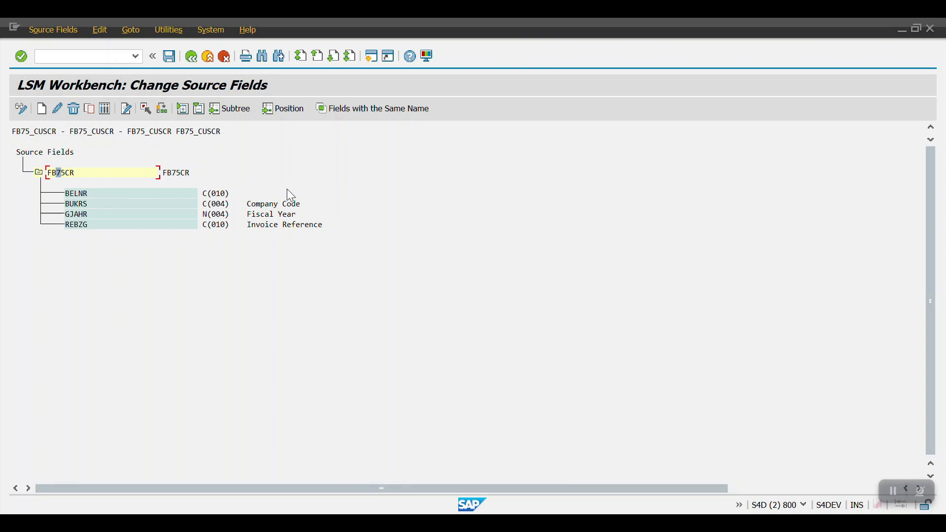
left_click(172, 58)
left_click(192, 57)
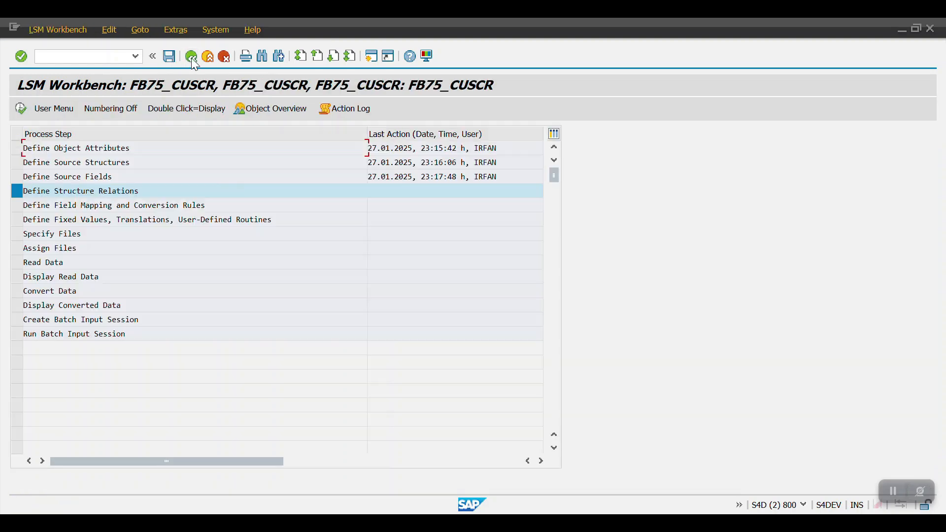
Open the structure relations in change mode, keep FB75 linked to source structure FB75CR, and return to the process steps
double_click(49, 194)
left_click(20, 110)
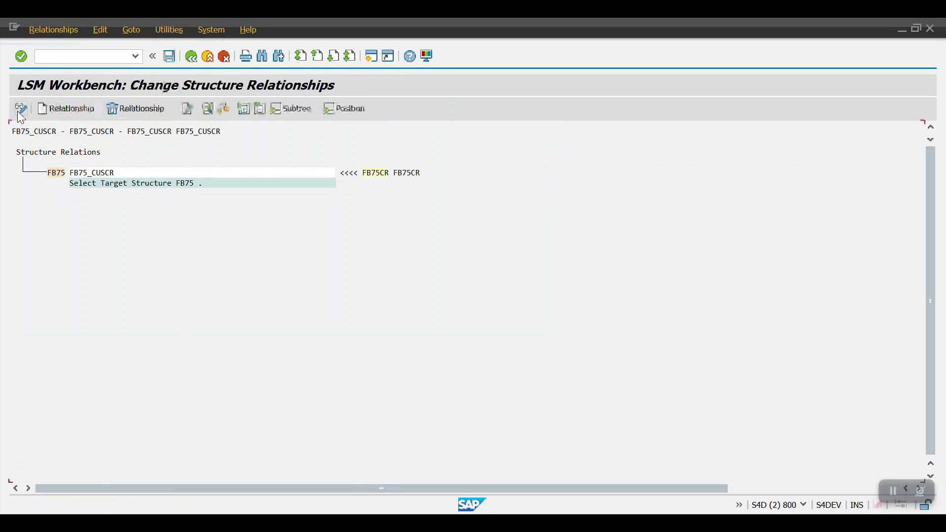
left_click(191, 57)
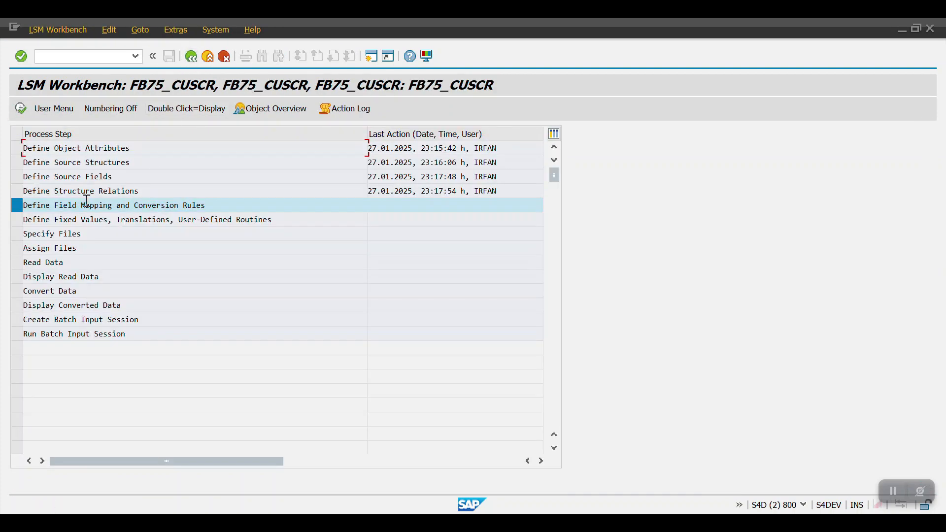
Open the field mapping in change mode and run auto-field mapping, accepting the matching FB75CR source field with Transfer (MOVE) for every target field
double_click(81, 204)
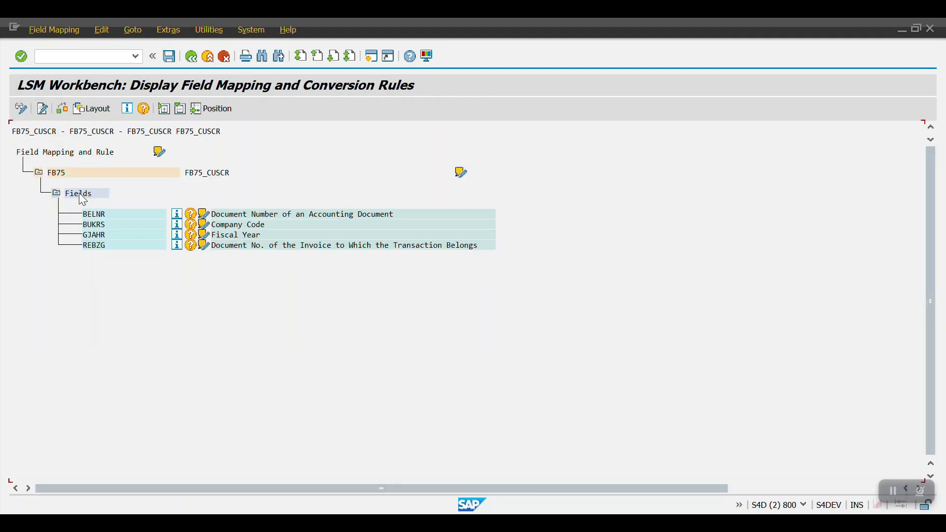
left_click(22, 109)
left_click(168, 30)
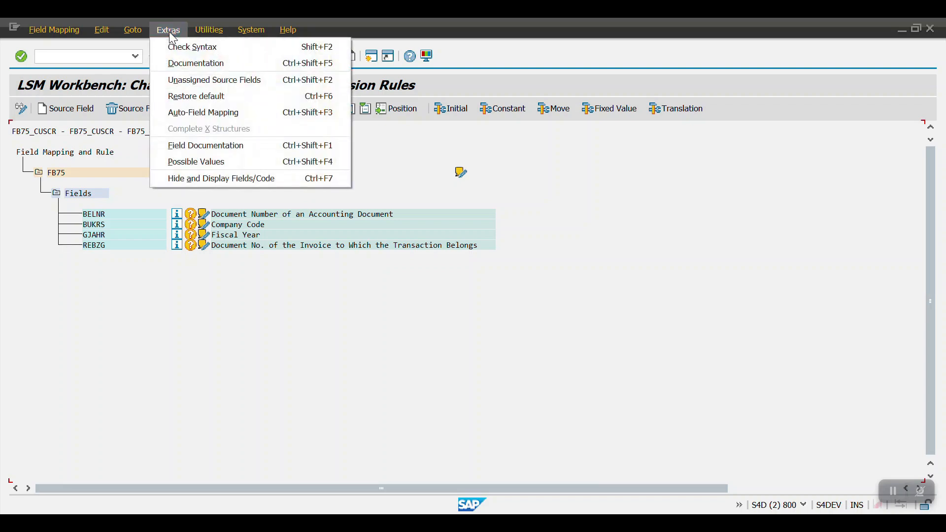
left_click(191, 113)
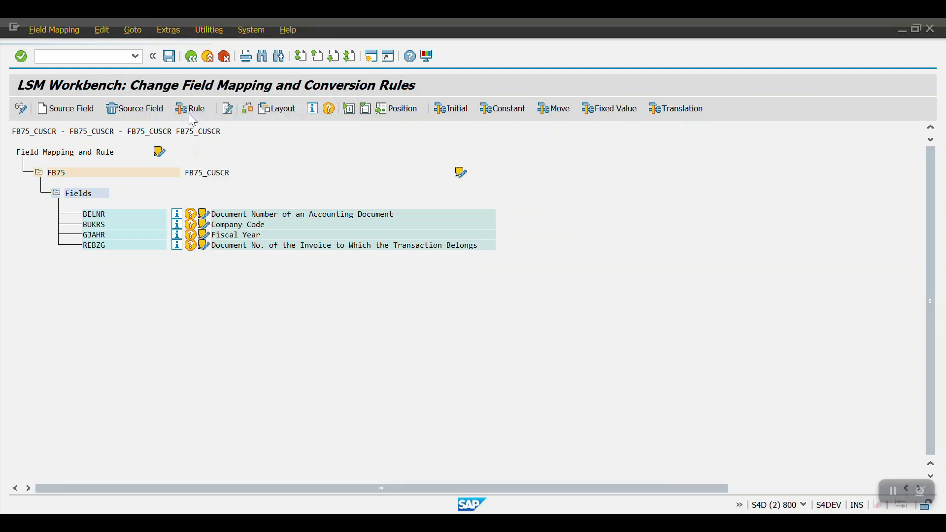
key("Return")
key("Return")
key("Return")
key("Return")
key("Return")
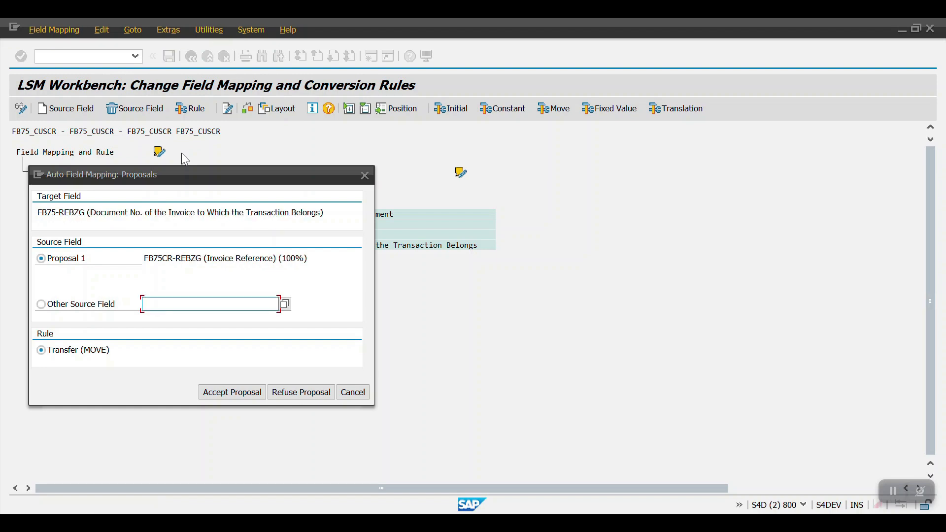
key("Return")
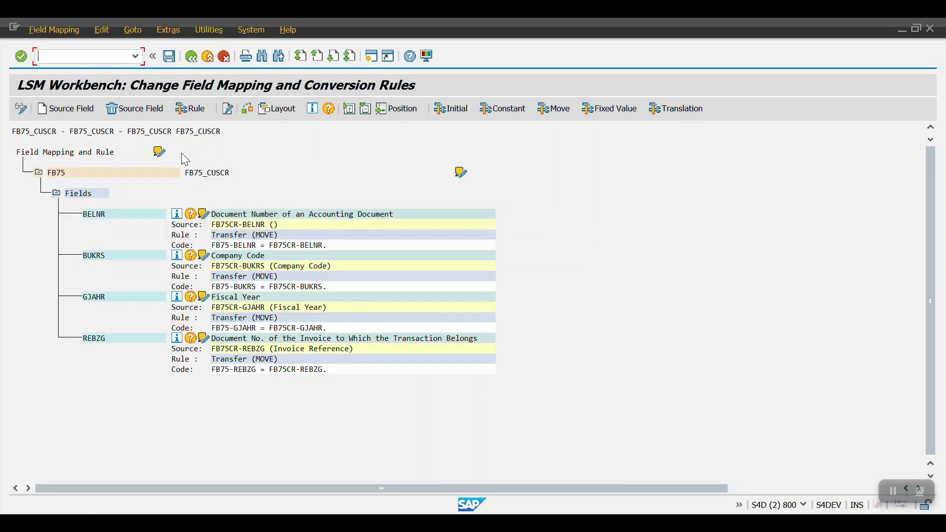
Save the field mapping, return to the process steps, and open and leave the fixed values, translations and user-defined routines
left_click(178, 56)
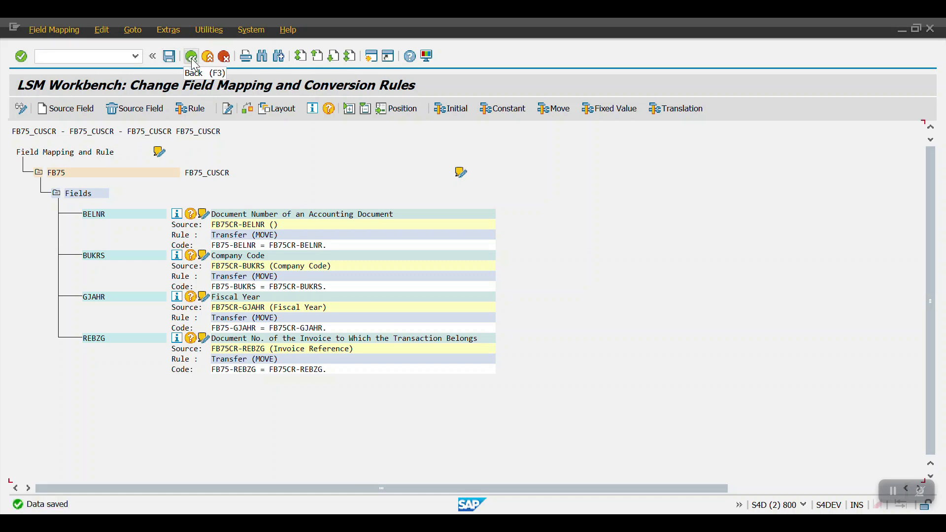
left_click(191, 57)
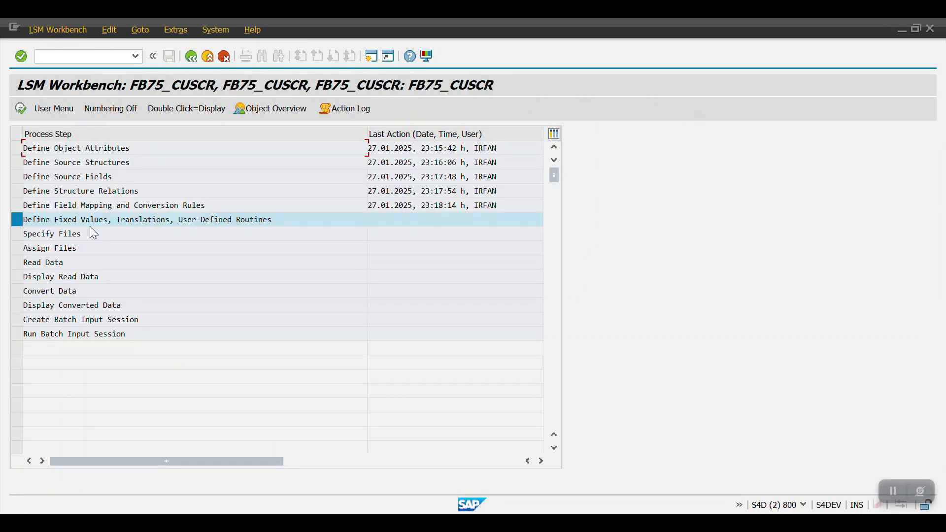
double_click(91, 222)
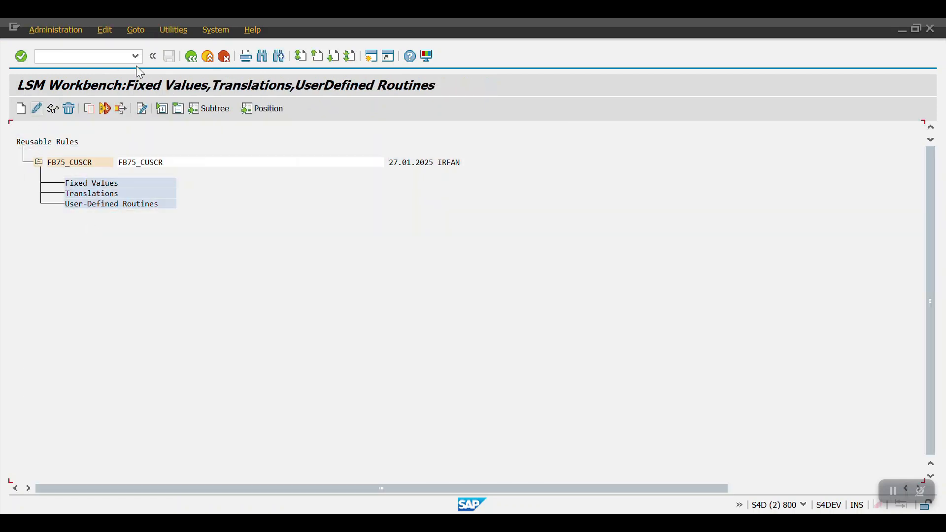
left_click(192, 57)
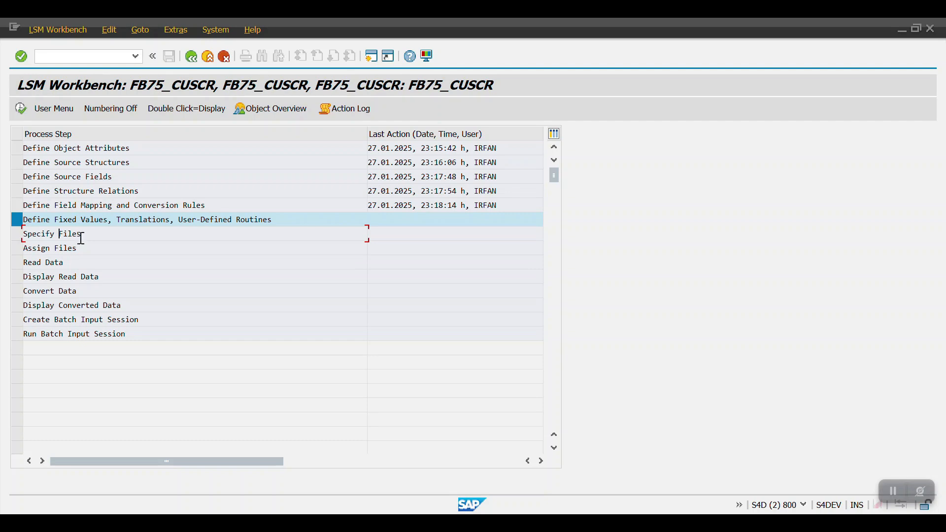
Switch to Excel and clear the field types and lengths in F7:H11 beside the field names on Sheet2
key("alt+Tab")
left_click(276, 302)
key("Escape")
left_click_drag(279, 289, 365, 340)
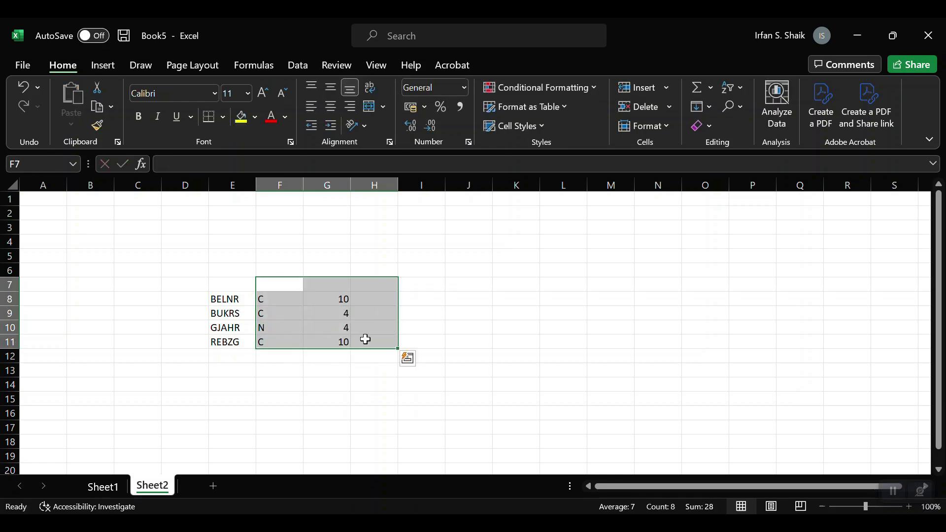
key("Delete")
left_click_drag(238, 304, 242, 340)
key("ctrl+c")
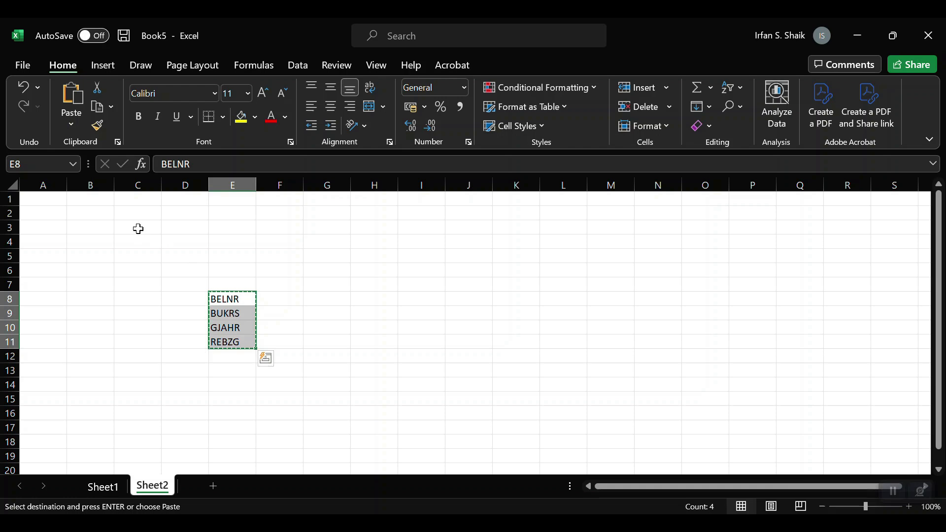
right_click(35, 197)
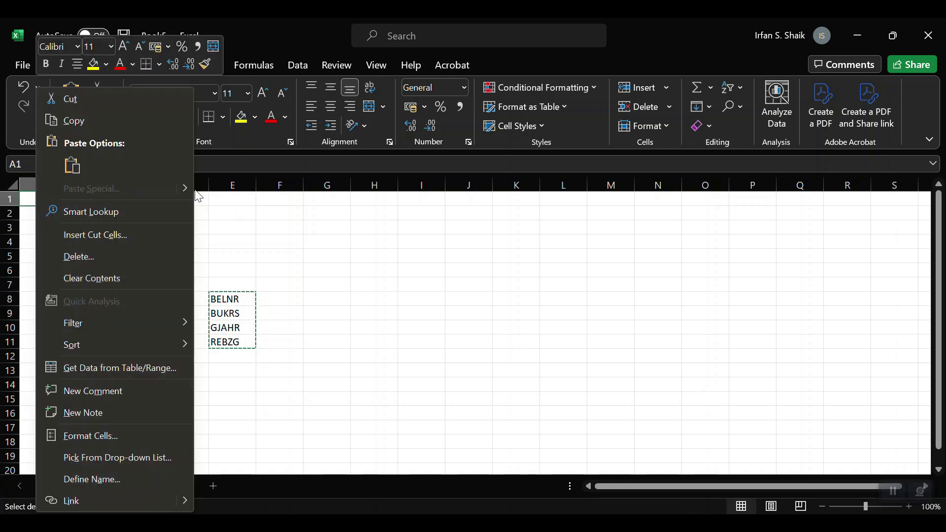
key("Escape")
Copy the field names in E8:E11 and paste them transposed as a header row starting at A1
left_click_drag(235, 299, 238, 341)
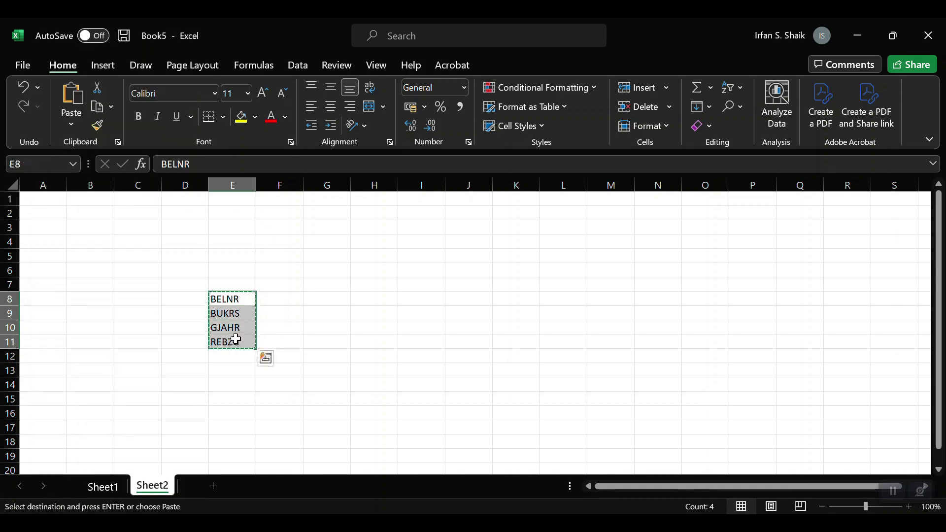
right_click(49, 199)
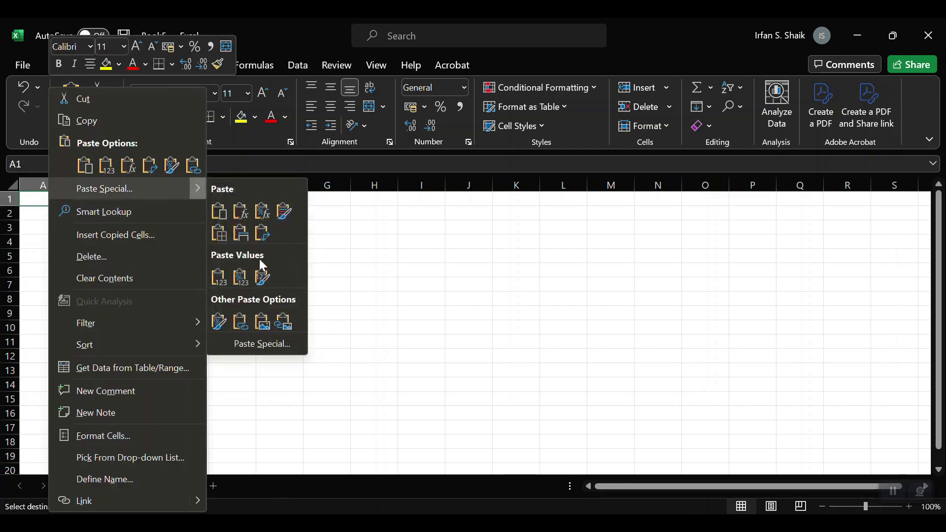
left_click(168, 184)
left_click(192, 263)
left_click(198, 291)
Clear the original vertical list of field names from column E
left_click_drag(212, 271, 255, 374)
key("Delete")
left_click(124, 270)
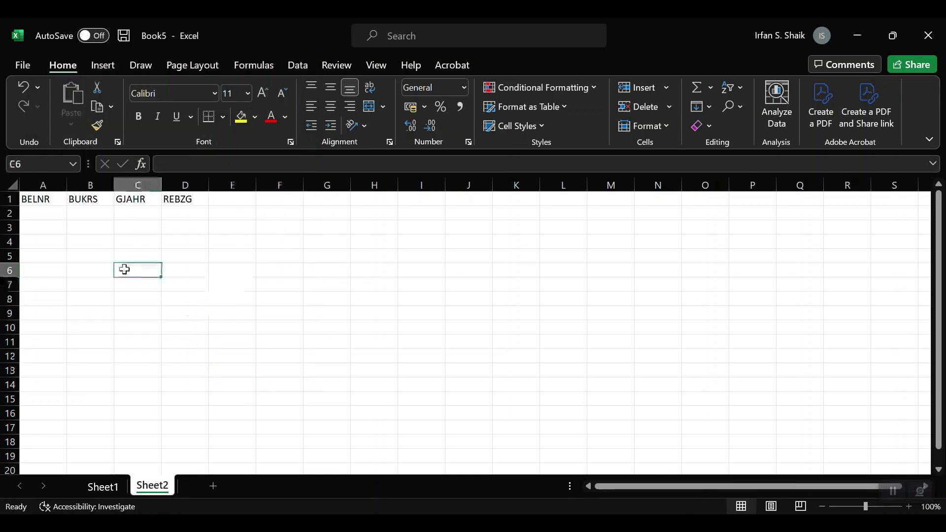
left_click(49, 217)
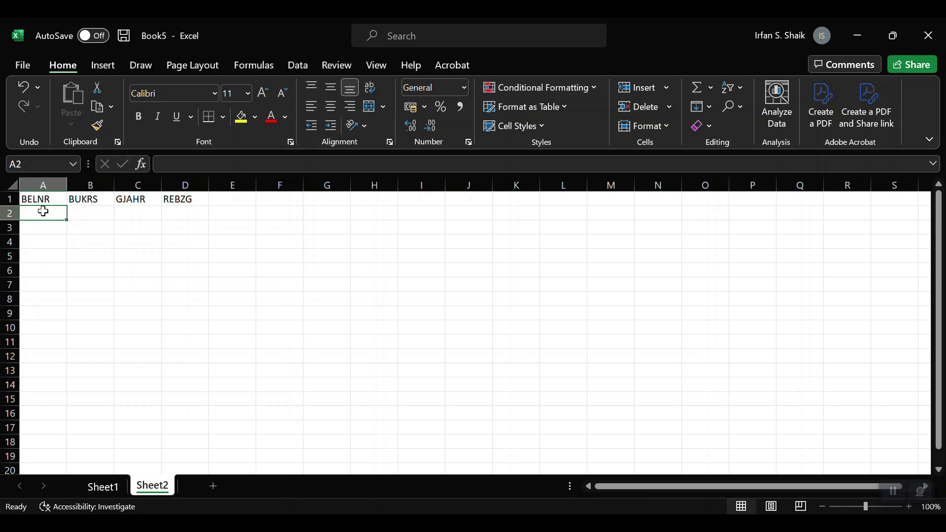
left_click(132, 212)
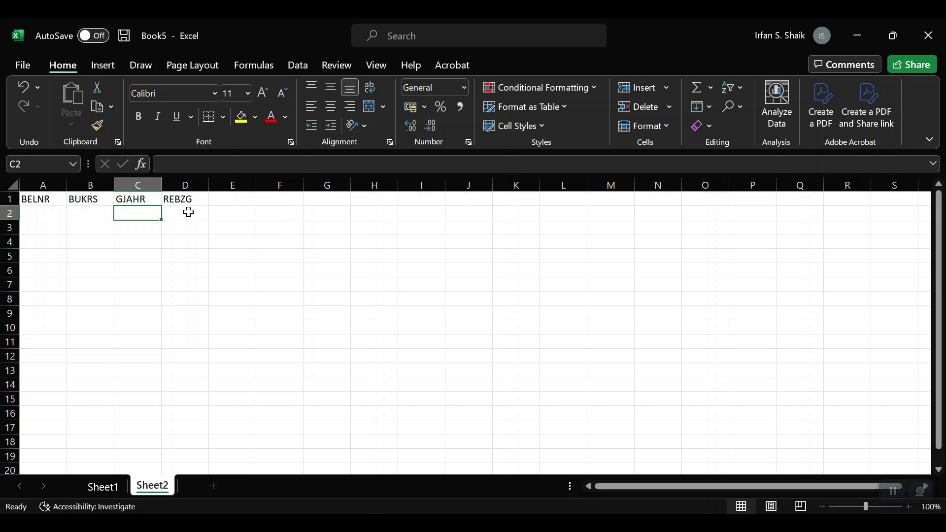
key("alt+Tab")
key("alt+Tab")
Copy the document numbers in G8:G27 of Sheet1 into the BELNR column of Sheet2 from A2, and autofit that column
left_click(104, 486)
left_click(374, 257)
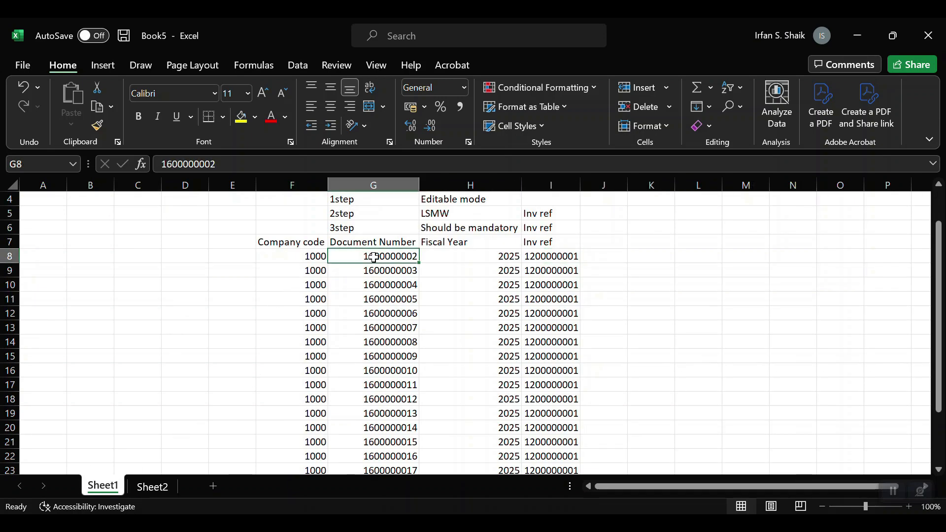
key("shift+Down")
key("shift+Down")
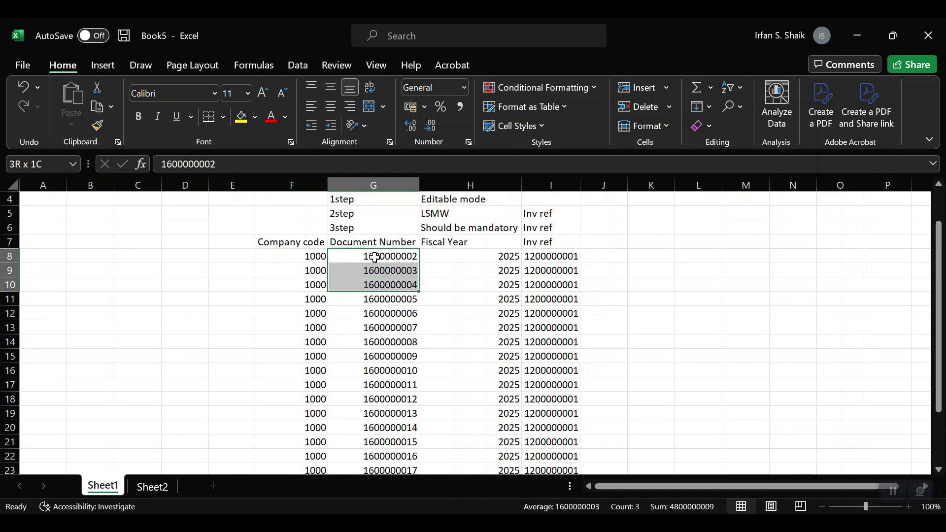
key("ctrl+shift+Down")
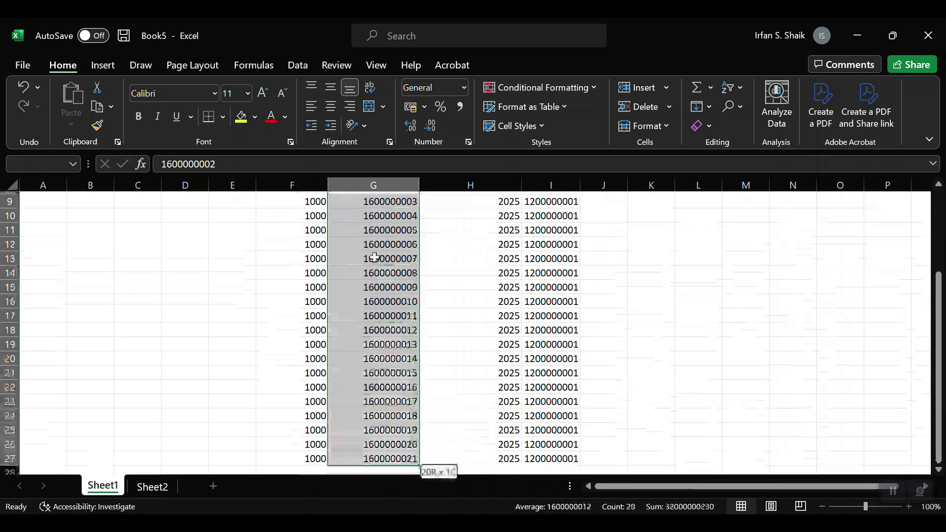
key("ctrl+c")
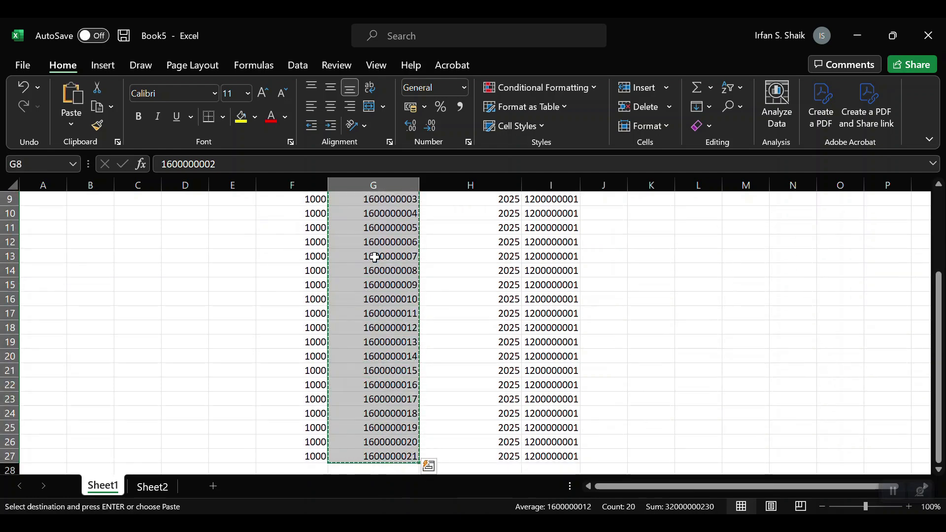
key("alt+Tab")
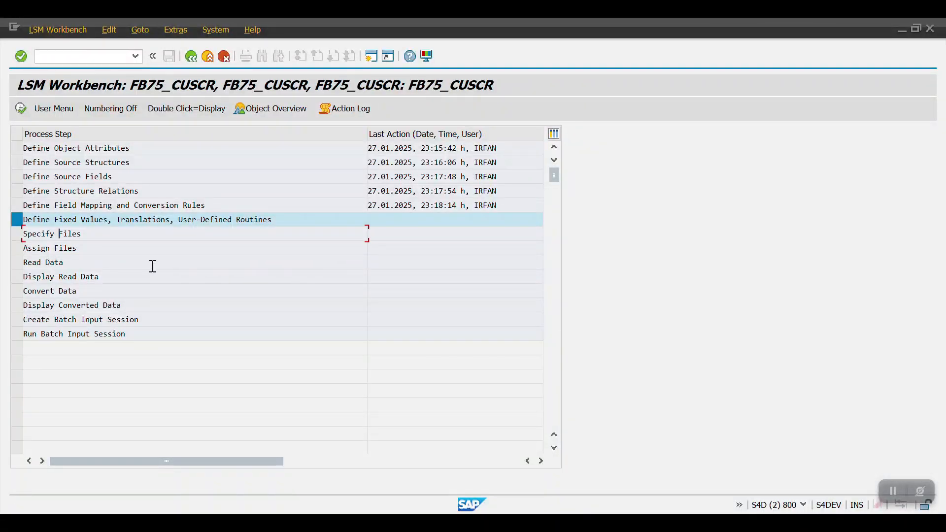
key("alt+Tab")
left_click(150, 483)
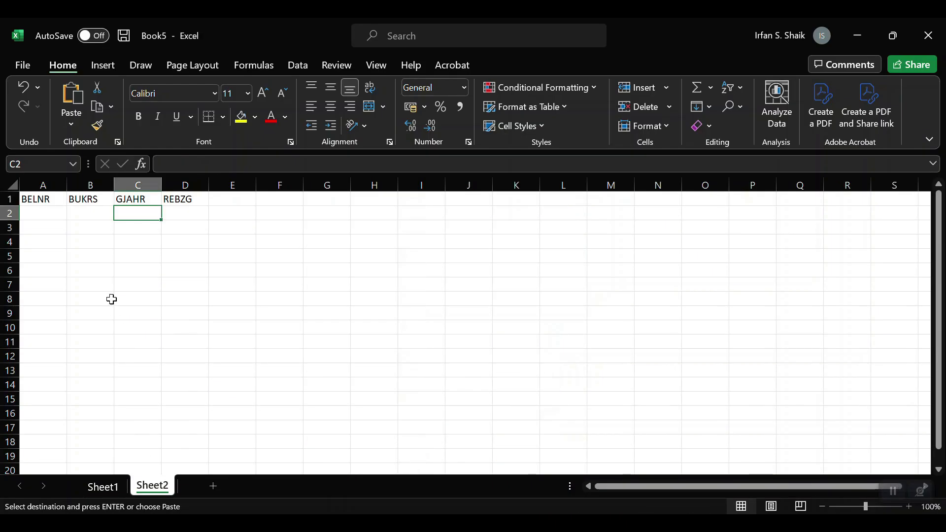
left_click(44, 213)
key("ctrl+v")
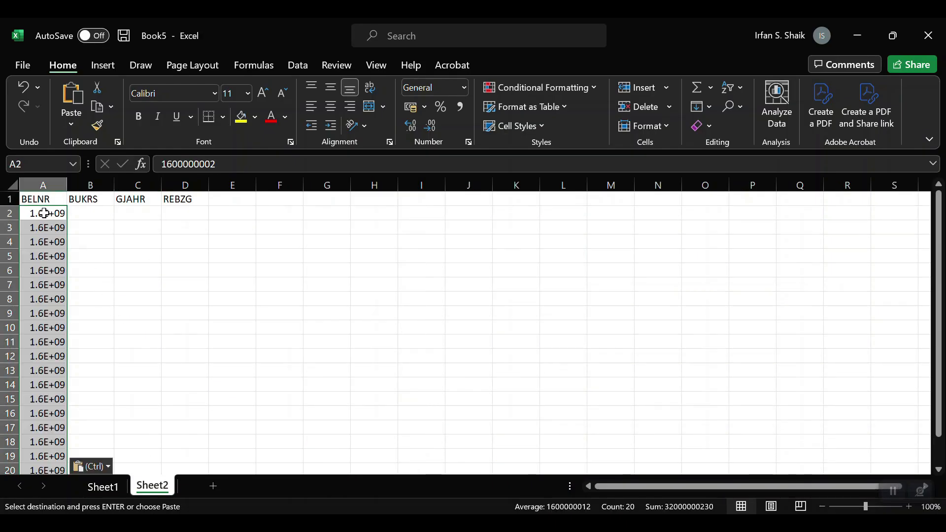
double_click(67, 185)
Enter company code 2003 in B2 and fill it down the BUKRS column to the last document row
left_click(105, 212)
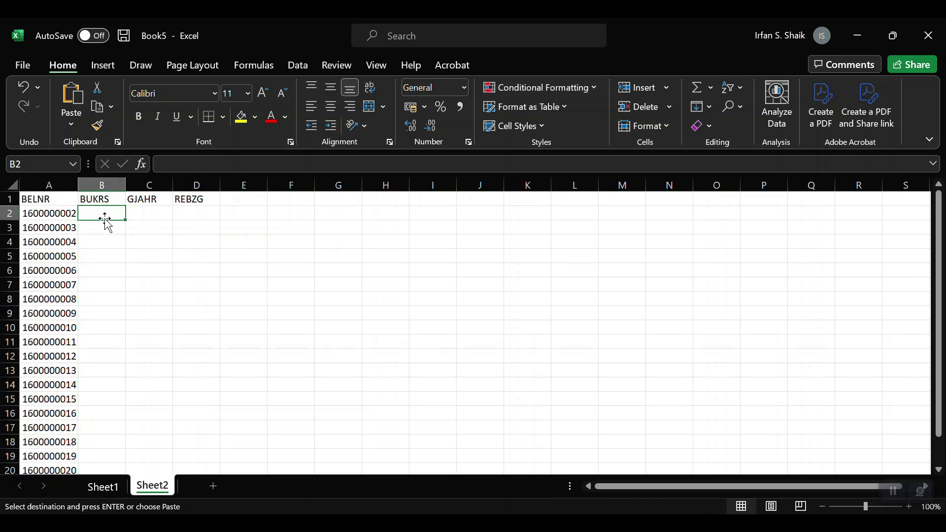
key("Escape")
type("2003")
key("Return")
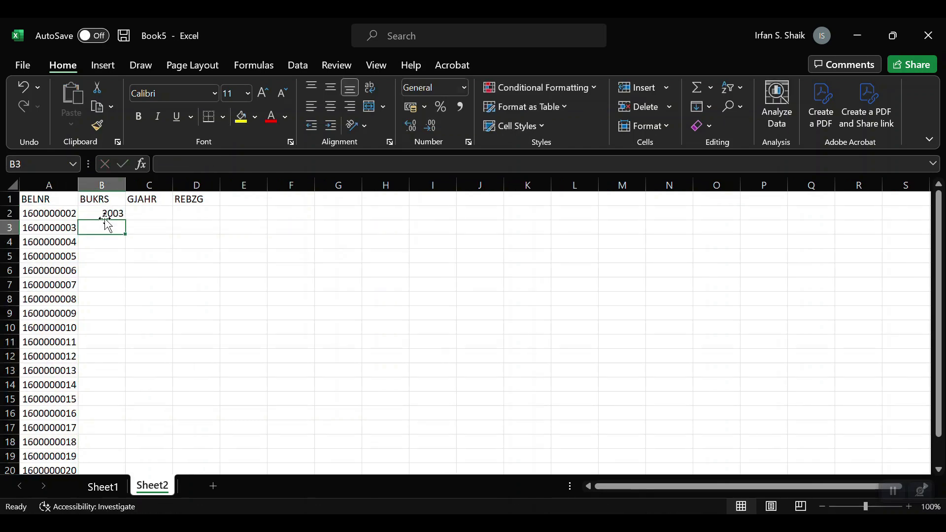
key("Left")
key("ctrl+Down")
key("Right")
key("ctrl+shift+Up")
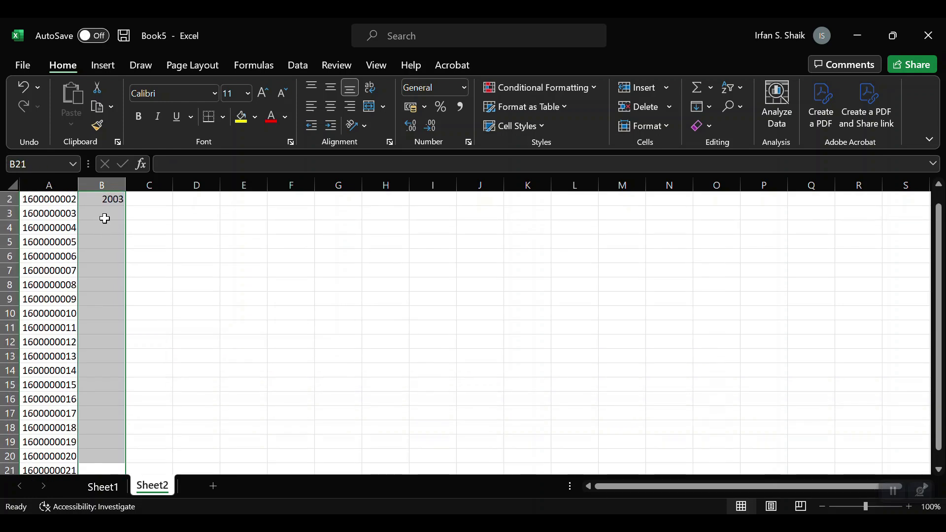
key("ctrl+d")
Enter fiscal year 2025 in C2 and fill it down the GJAHR column to the last document row
key("ctrl+Up")
key("Down")
key("Right")
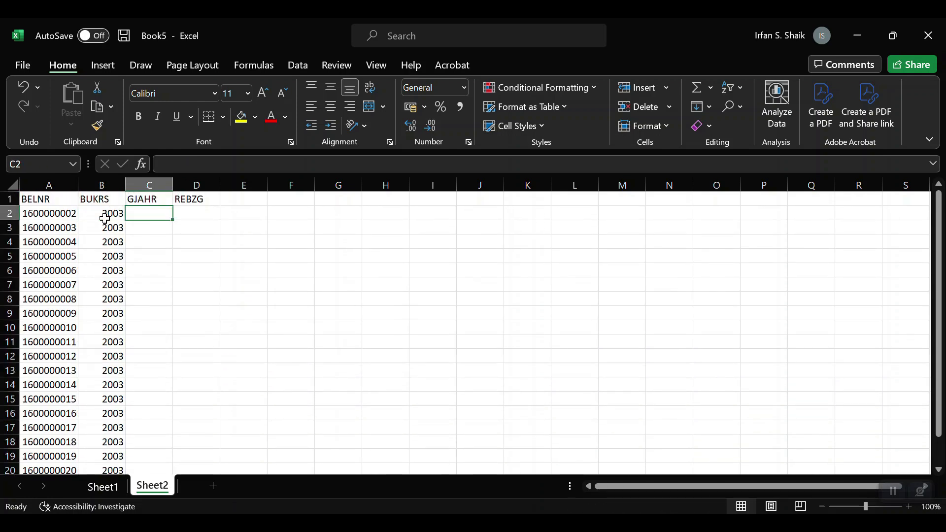
type("2025")
left_click(107, 225)
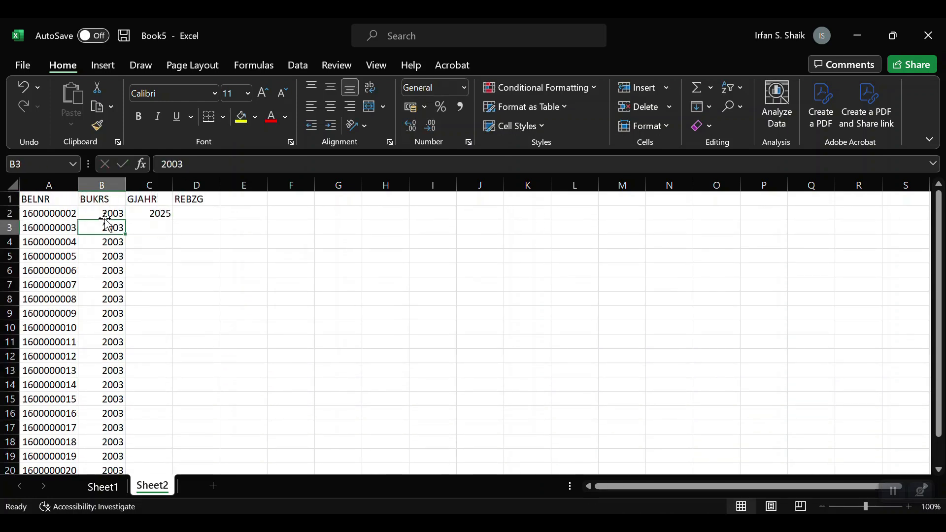
key("ctrl+Down")
key("Right")
key("ctrl+shift+Up")
key("ctrl+d")
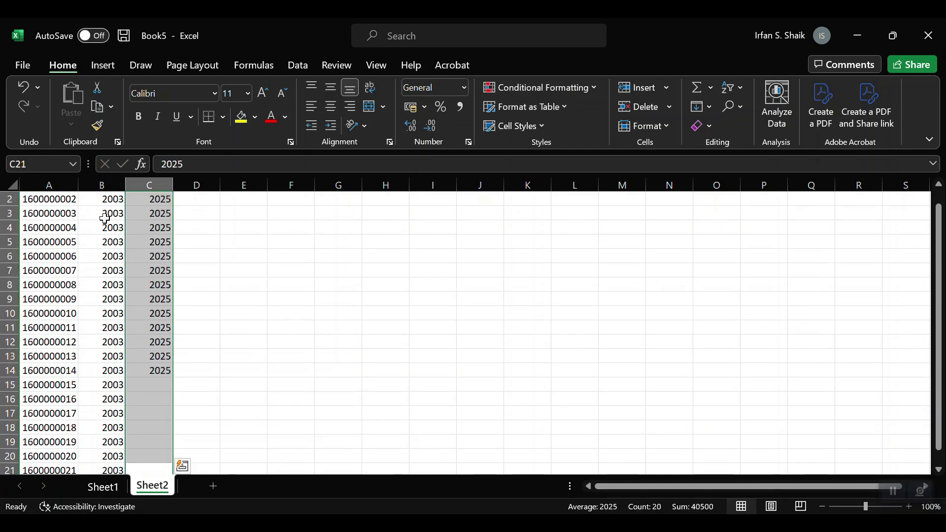
Copy the invoice references in I8:I27 of Sheet1 into the REBZG column of Sheet2 from D2, and autofit that column
key("ctrl+Up")
key("Right")
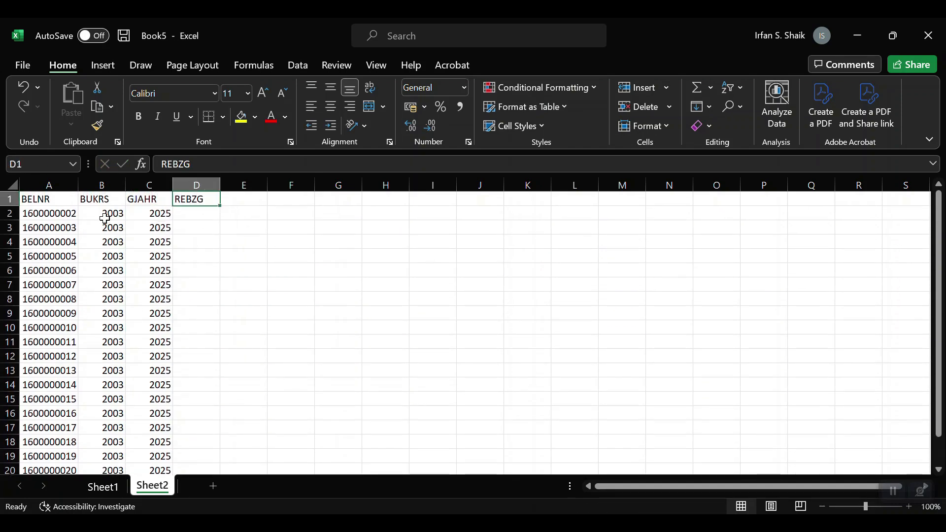
key("Down")
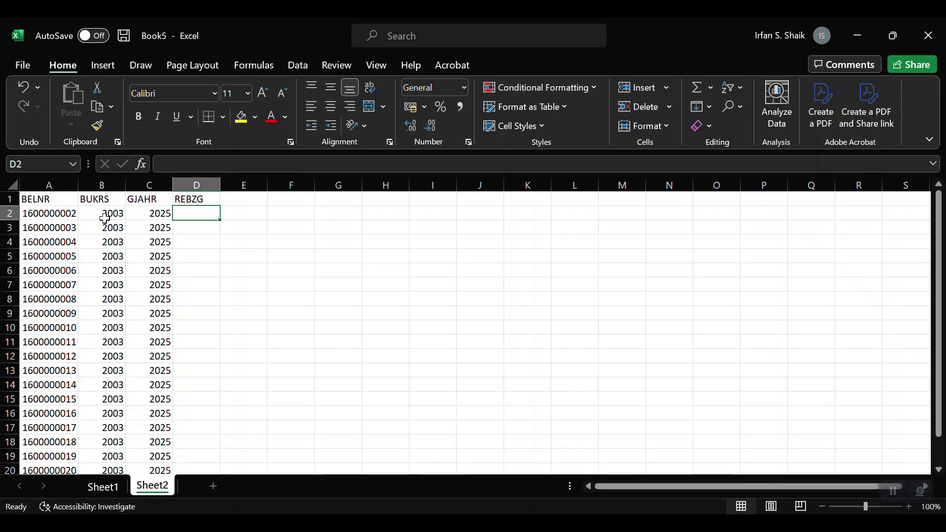
left_click(107, 488)
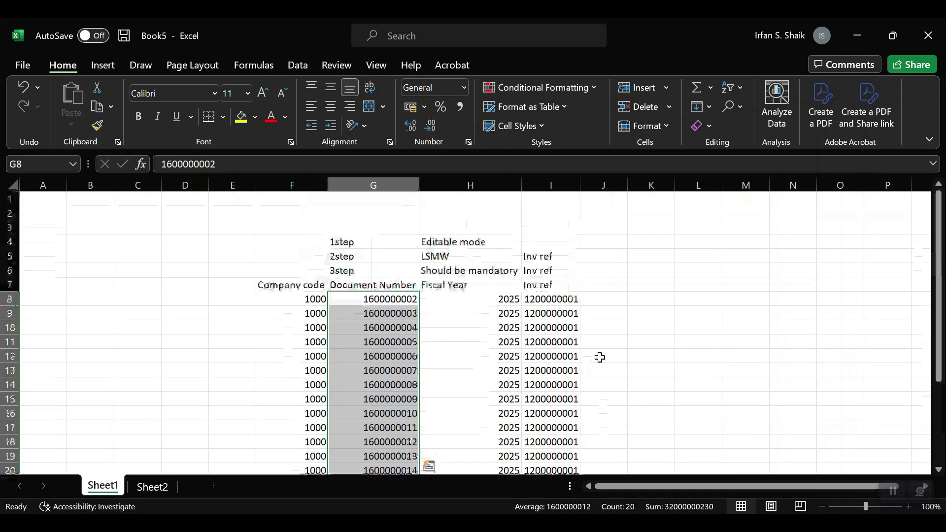
left_click(561, 306)
key("ctrl+shift+Down")
key("ctrl+c")
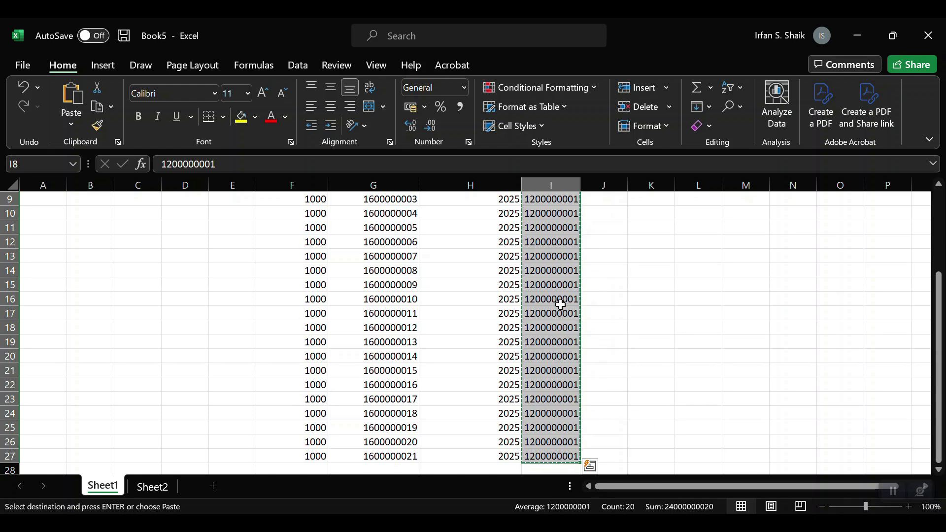
key("alt+Tab")
key("alt+Tab")
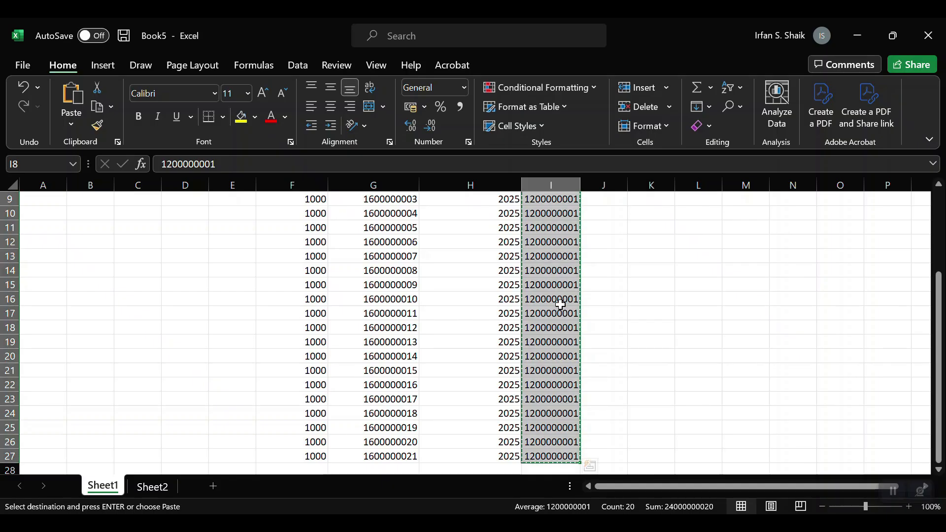
left_click(168, 489)
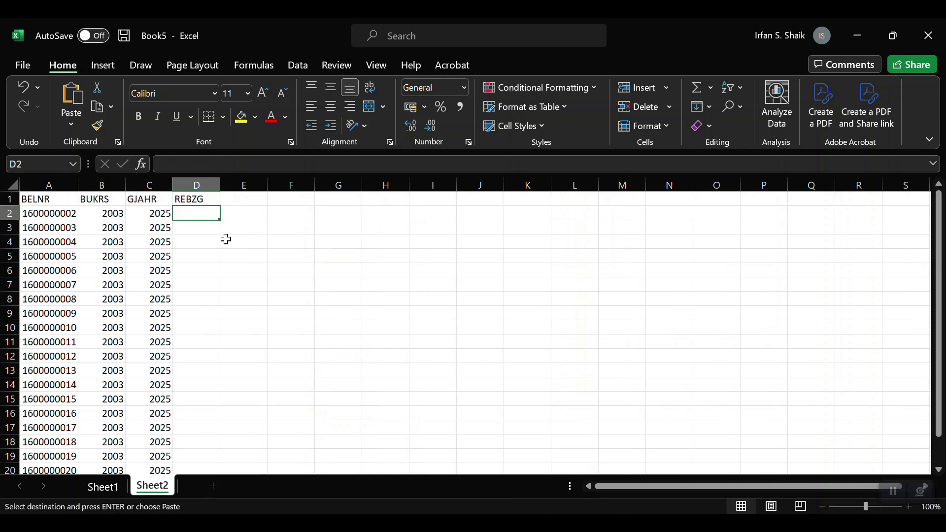
key("ctrl+v")
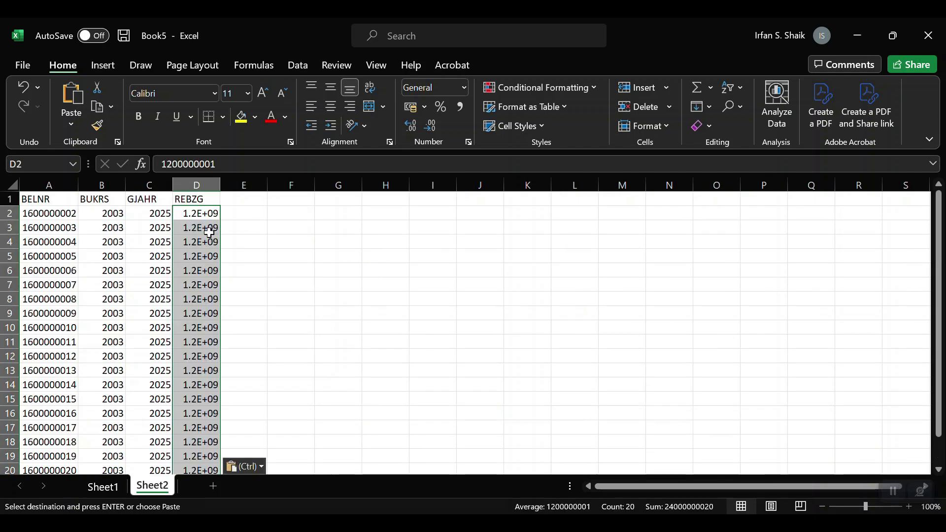
double_click(221, 184)
Delete the header row with the field names from Sheet2
left_click(206, 202)
key("ctrl+space")
key("Right")
key("Left")
key("shift+space")
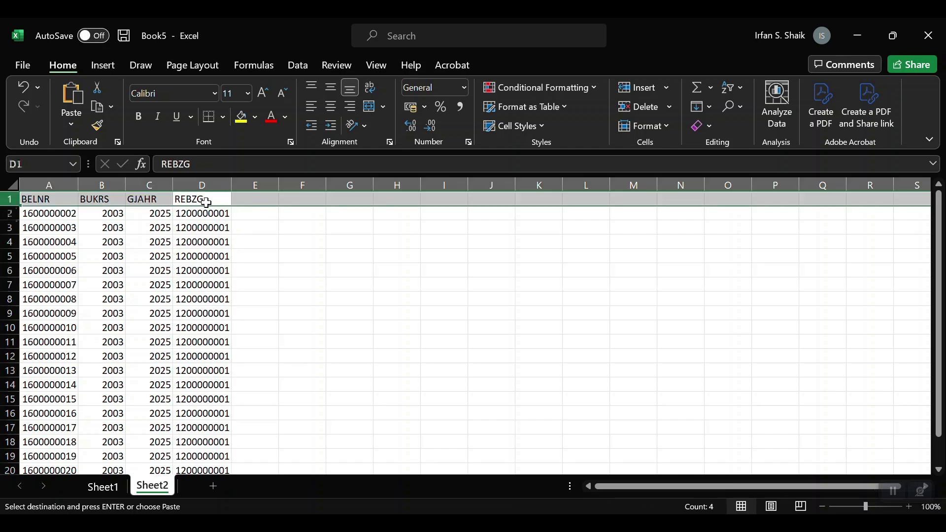
key("ctrl+minus")
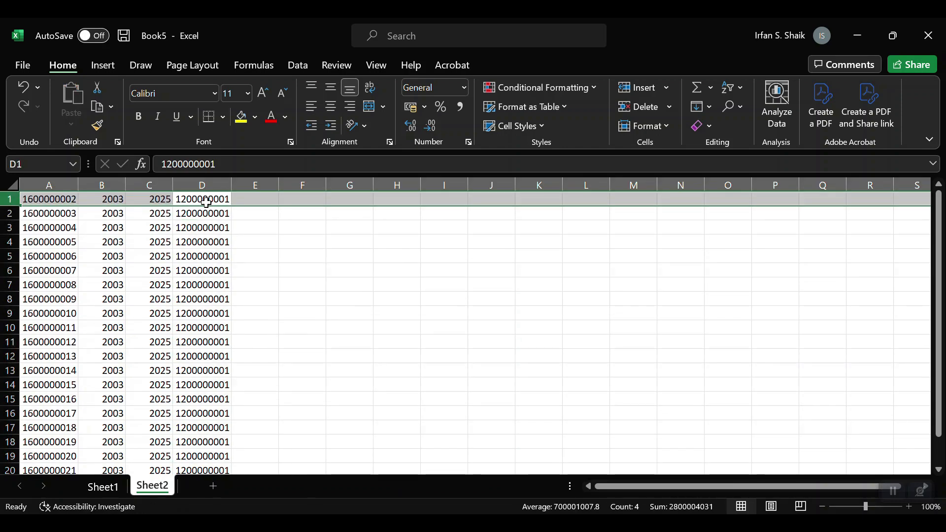
Delete Sheet1 from the workbook permanently, keeping only the sheet with the upload data
left_click(92, 488)
right_click(91, 489)
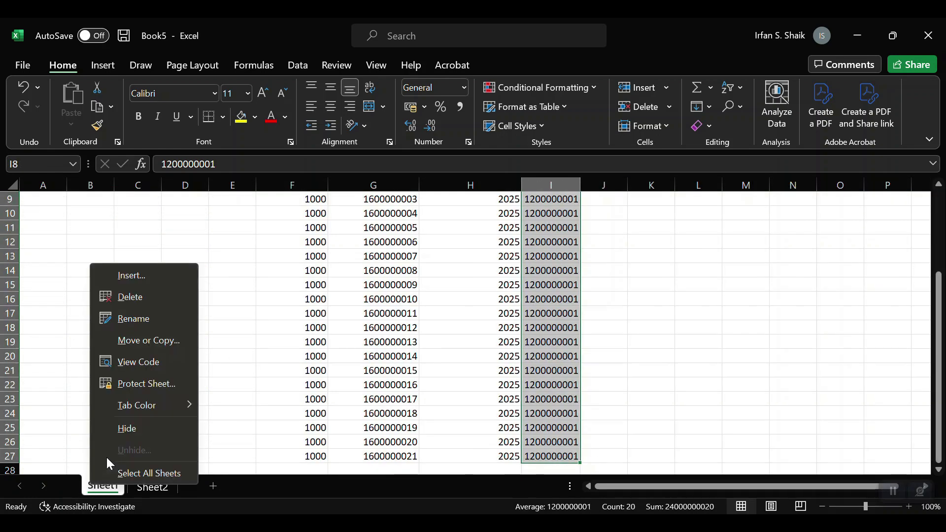
left_click(130, 297)
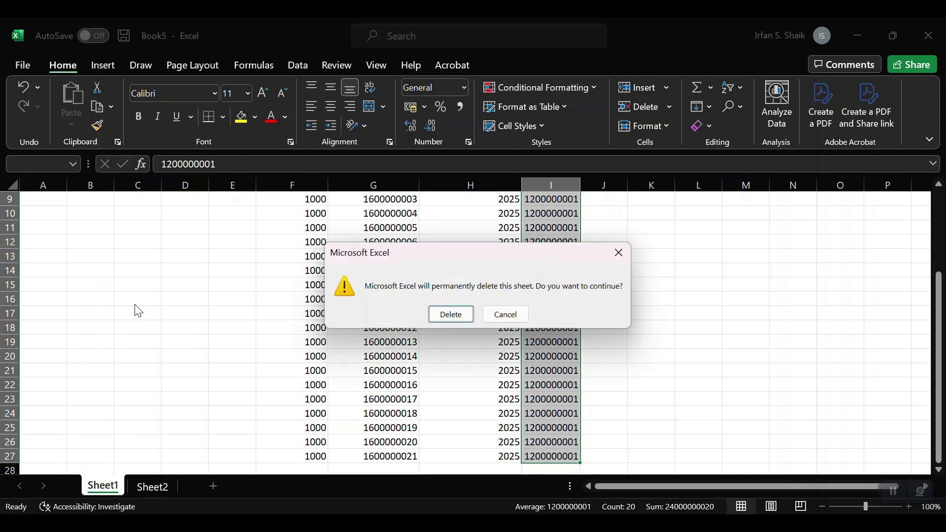
left_click(452, 318)
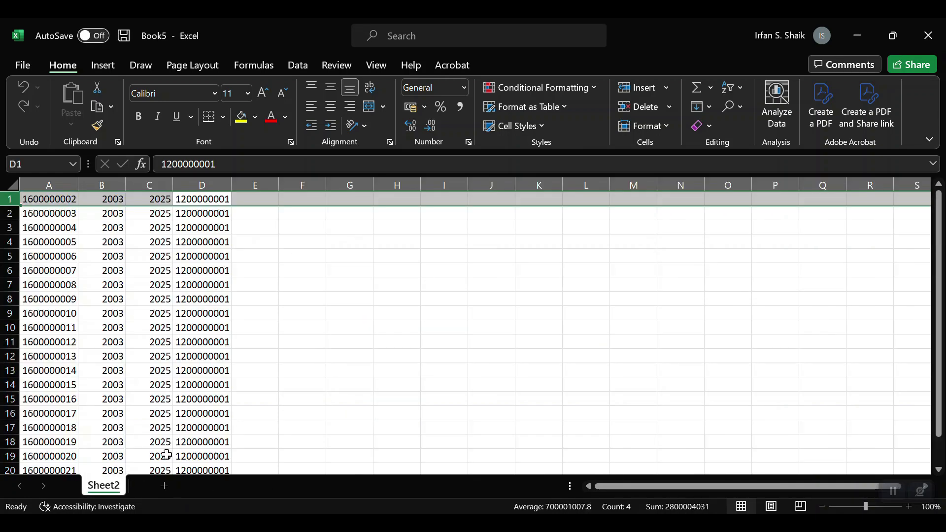
Apply all borders to the whole data range on Sheet2
left_click(80, 241)
left_click(67, 239)
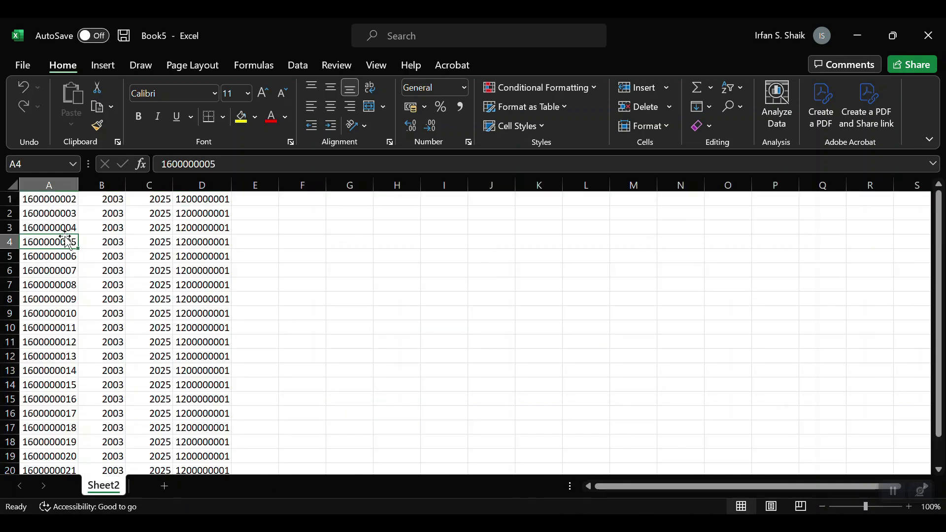
key("ctrl+a")
key("alt+h")
key("b")
key("a")
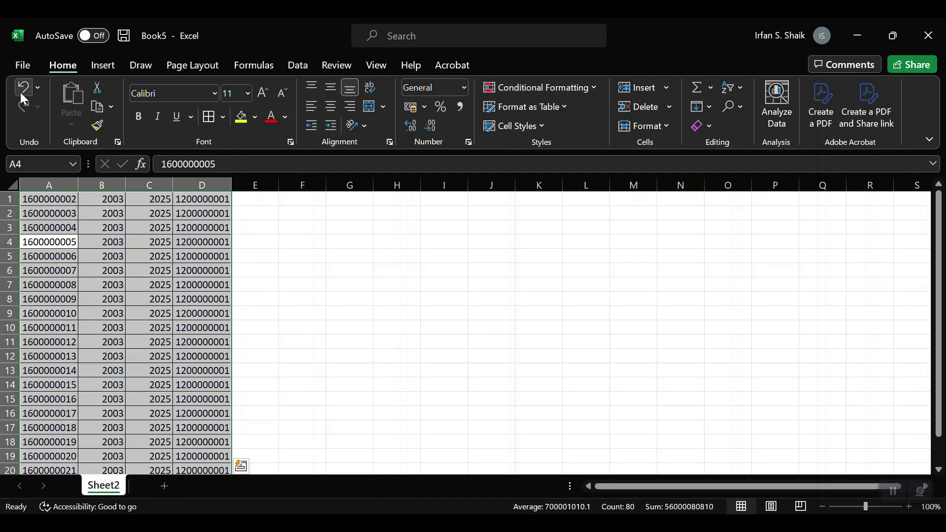
Save the sheet to the Desktop as tab-delimited text named "LSMW Customer Inv Ref update", close the workbook and return to SAP
left_click(20, 67)
left_click(42, 261)
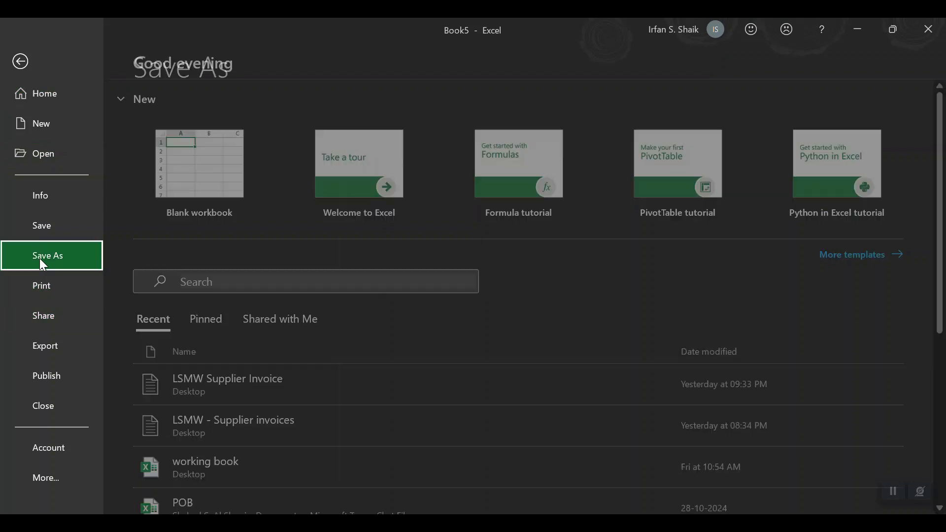
left_click(230, 290)
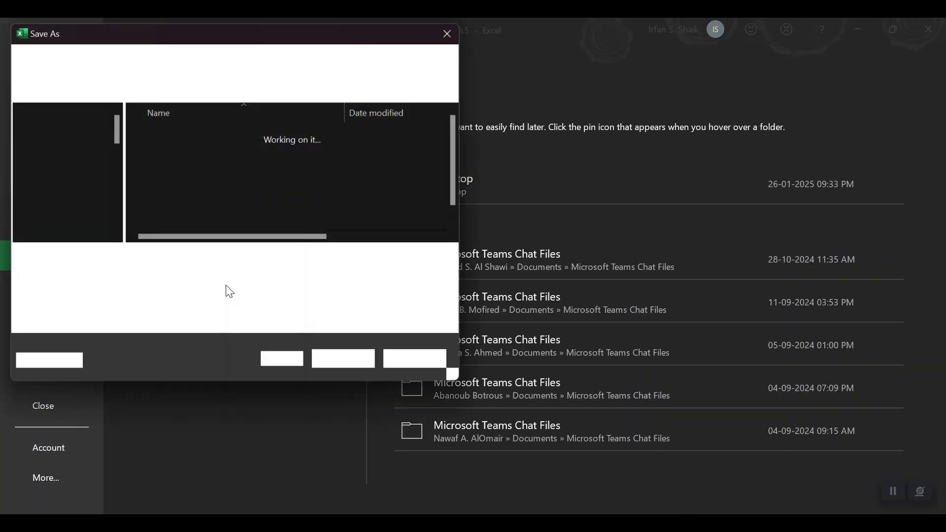
left_click(61, 161)
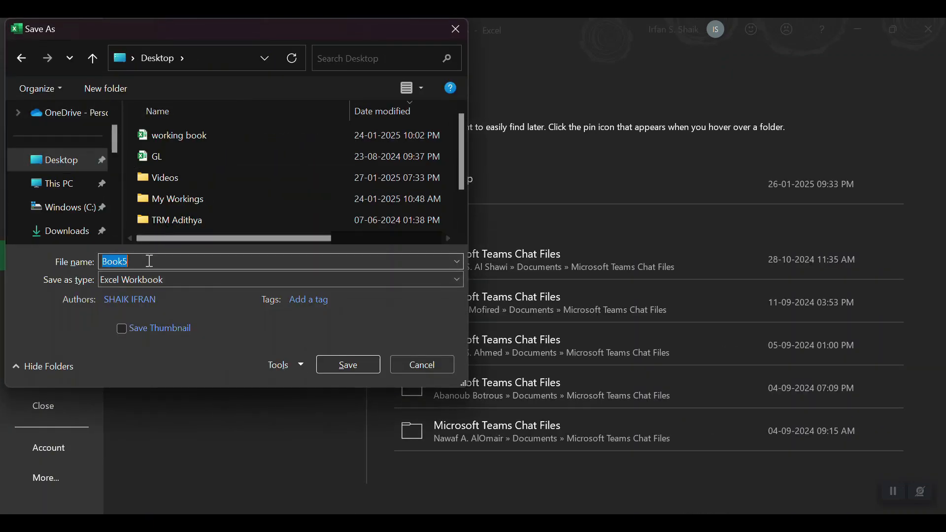
type("LSMW")
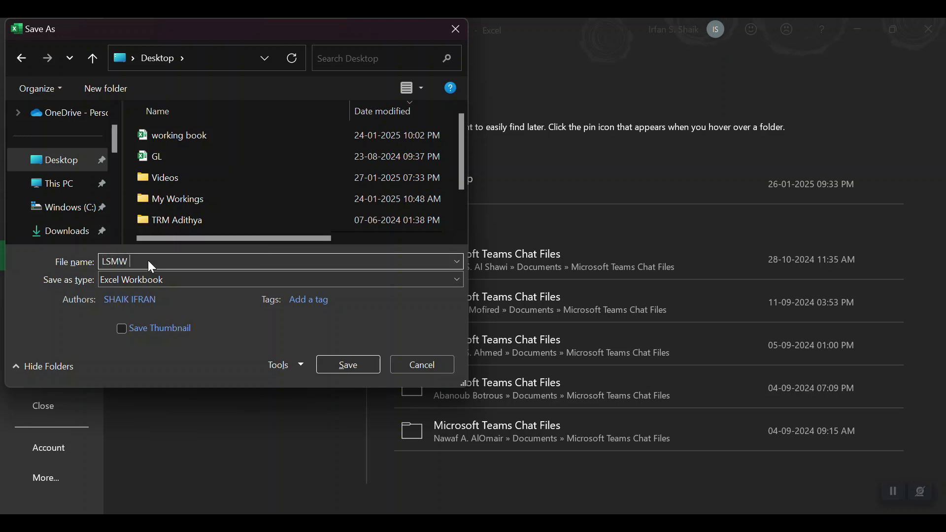
type(" Cust")
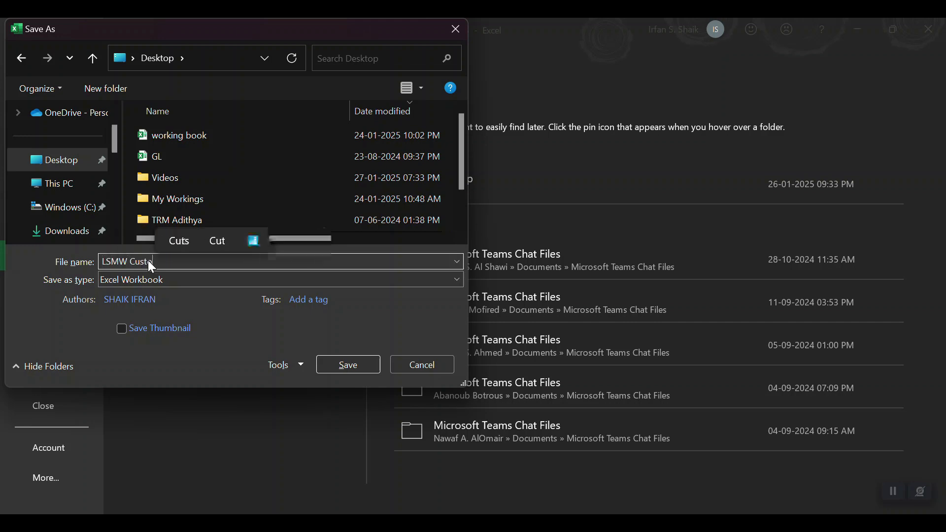
type("omer In")
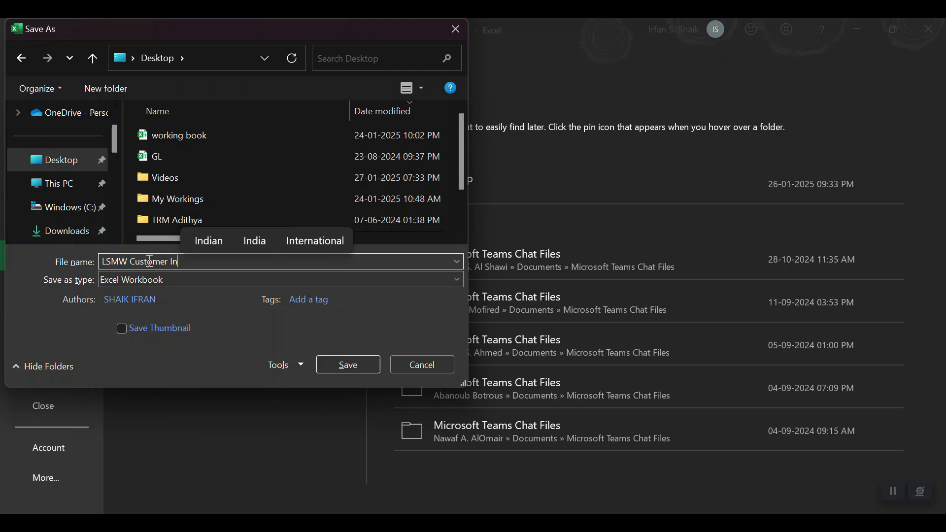
type("v Ref ")
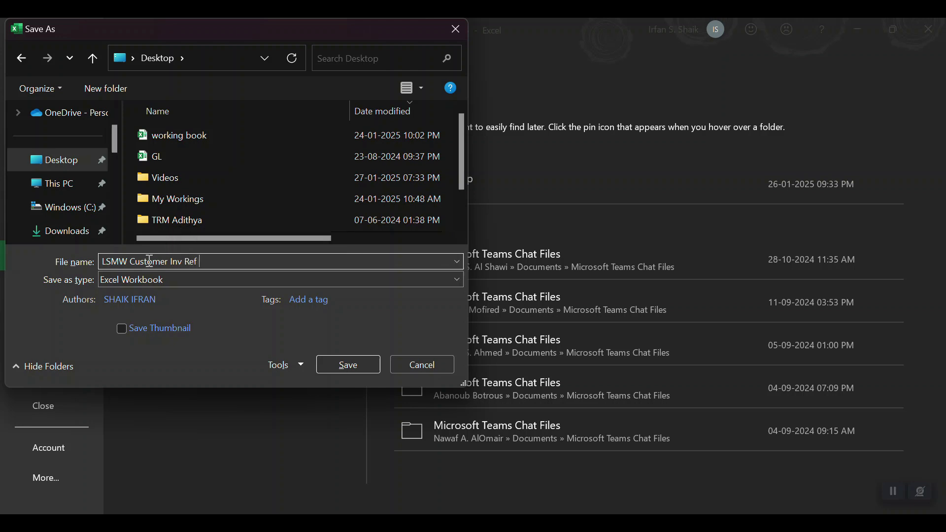
type("update")
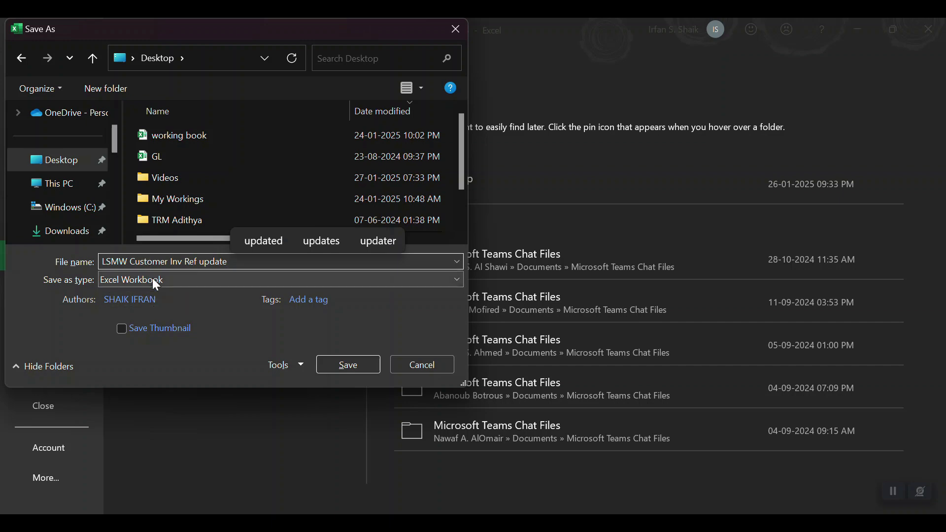
left_click(153, 279)
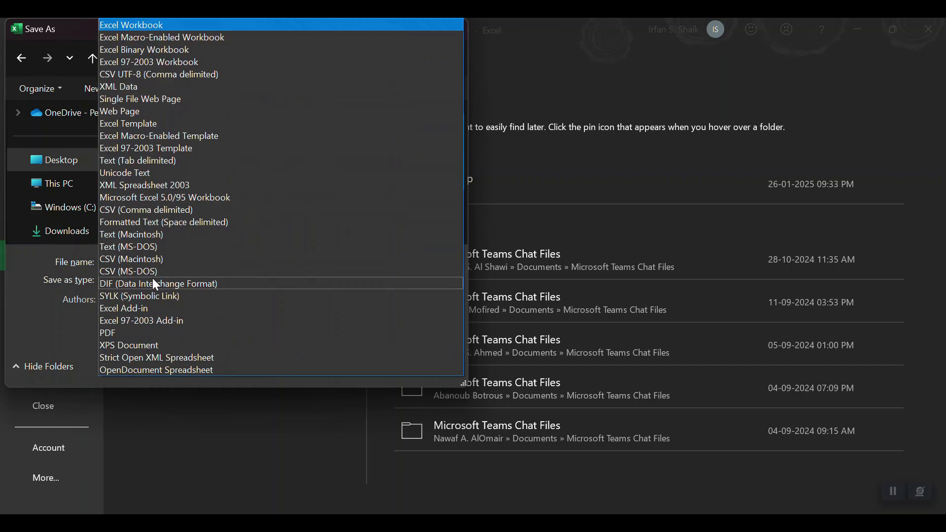
left_click(146, 164)
left_click(361, 342)
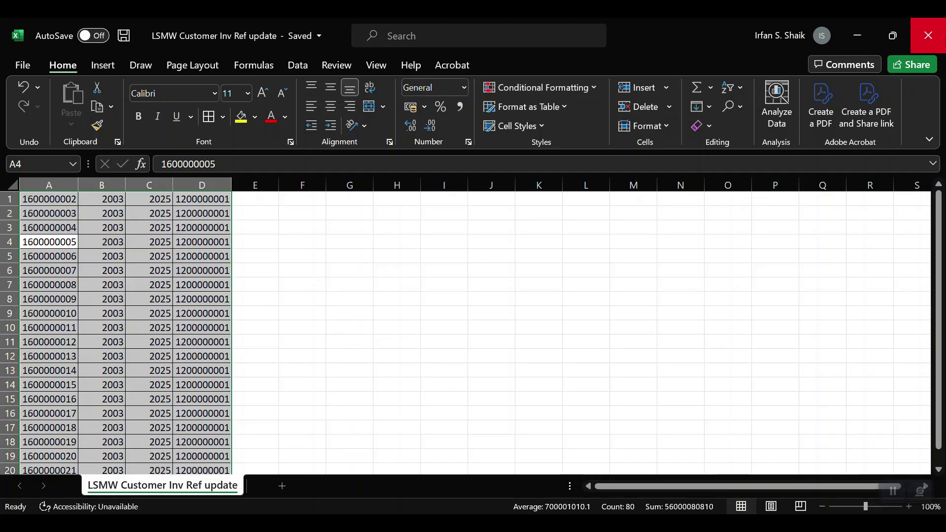
left_click(929, 37)
left_click(849, 36)
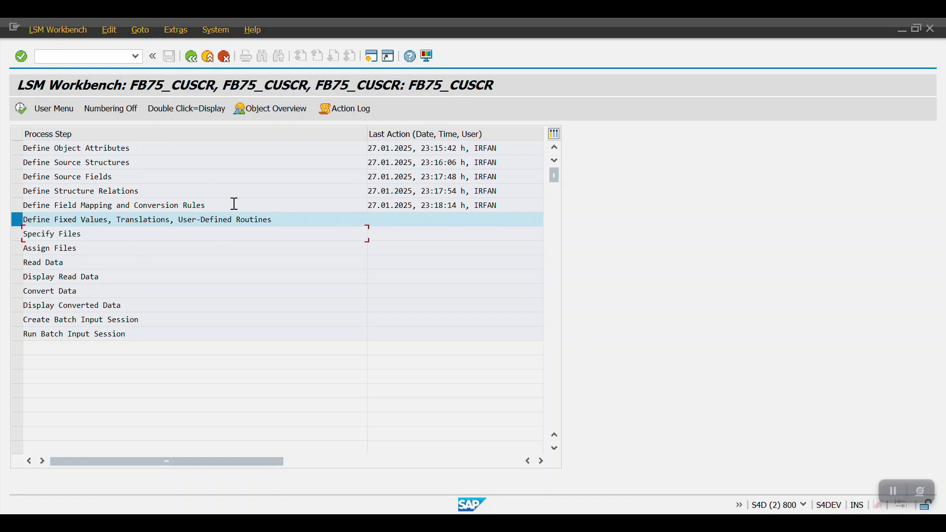
Specify the Desktop file "LSMW Customer Inv Ref update.txt" as PC legacy data named FB75 CR with the Tabulator delimiter, and save
double_click(41, 234)
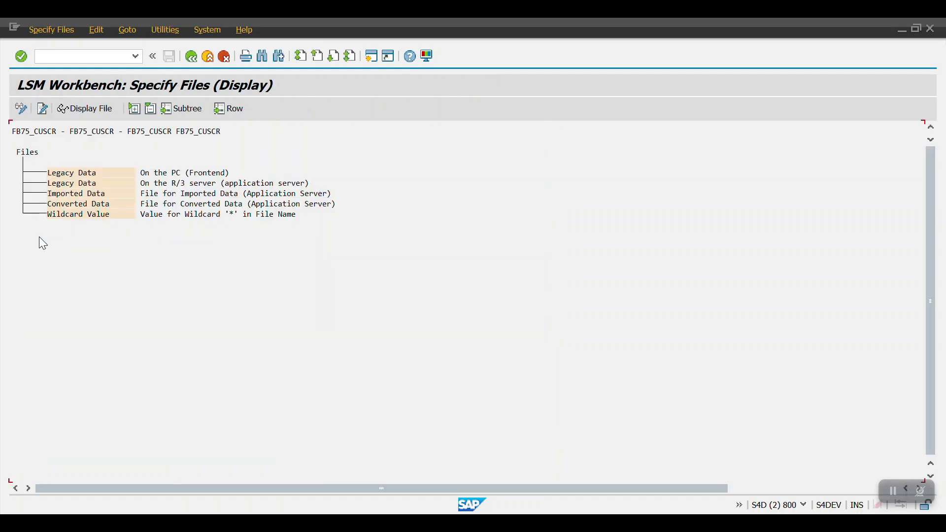
left_click(22, 109)
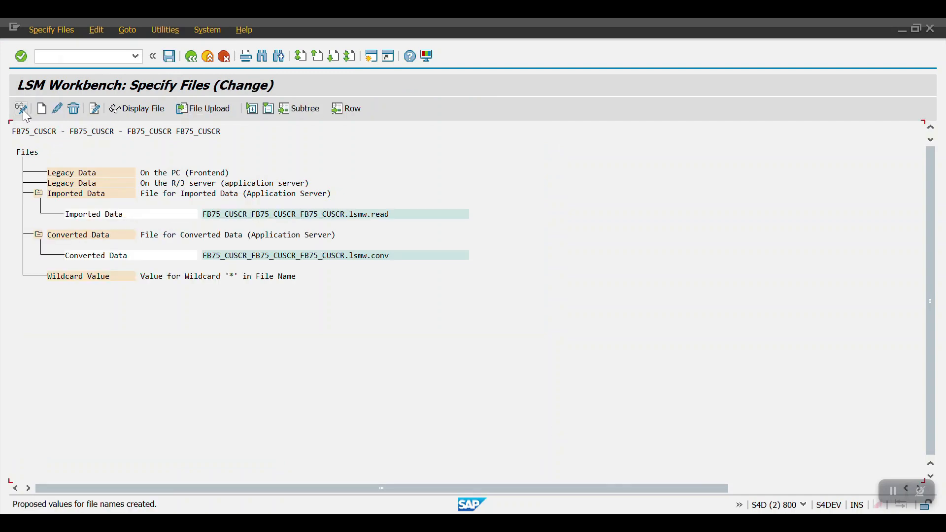
double_click(166, 173)
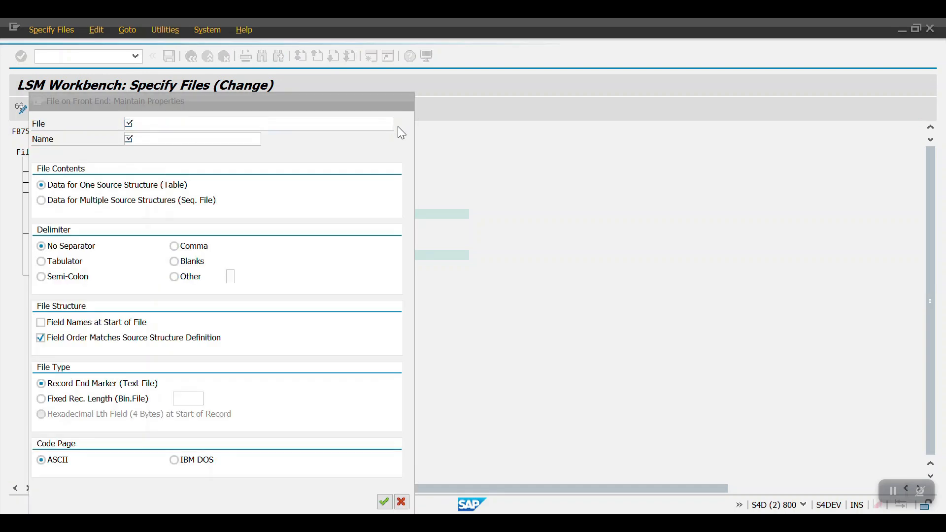
left_click(399, 125)
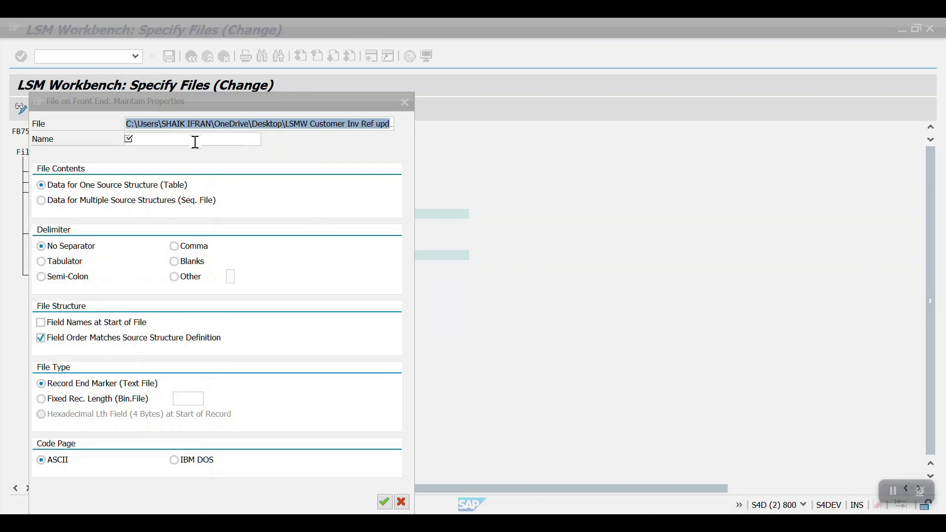
left_click(195, 142)
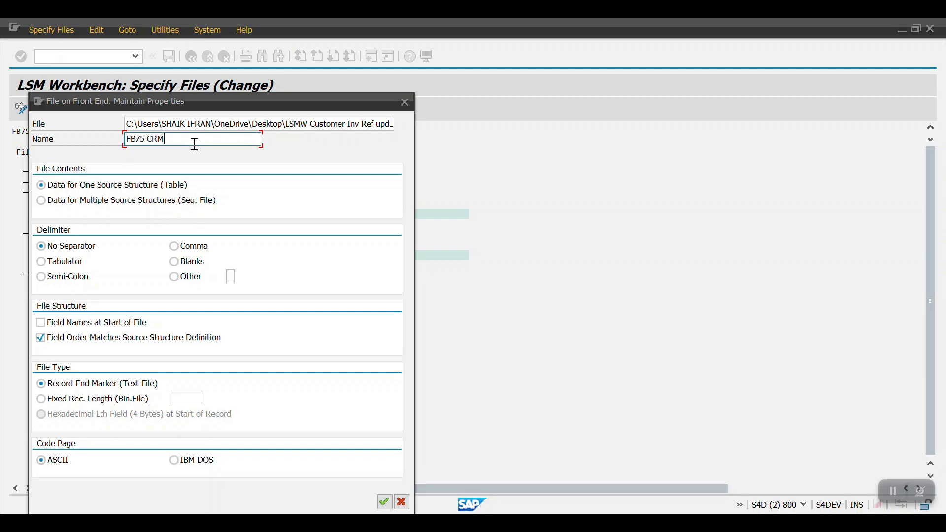
left_click(57, 264)
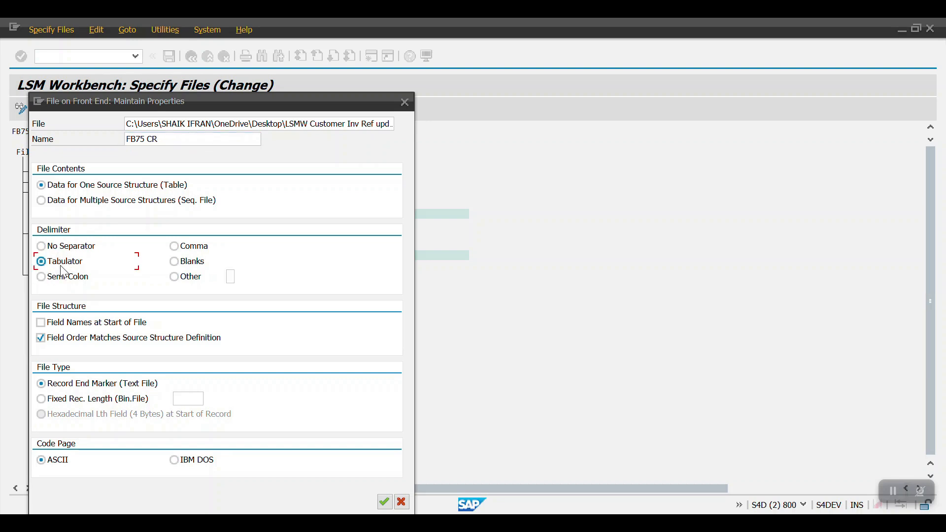
left_click(385, 503)
left_click(173, 58)
left_click(191, 58)
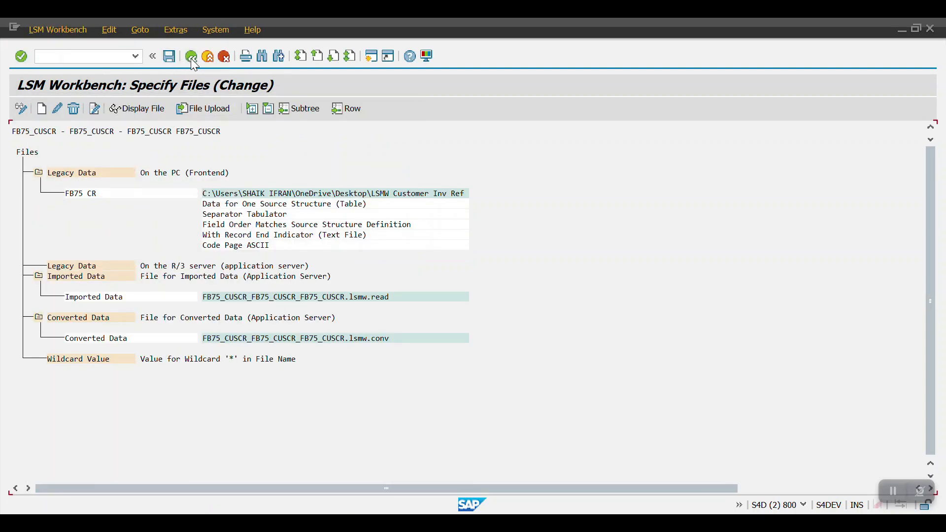
Assign the FB75 CR file to the source structure FB75CR and save the assignment
double_click(54, 248)
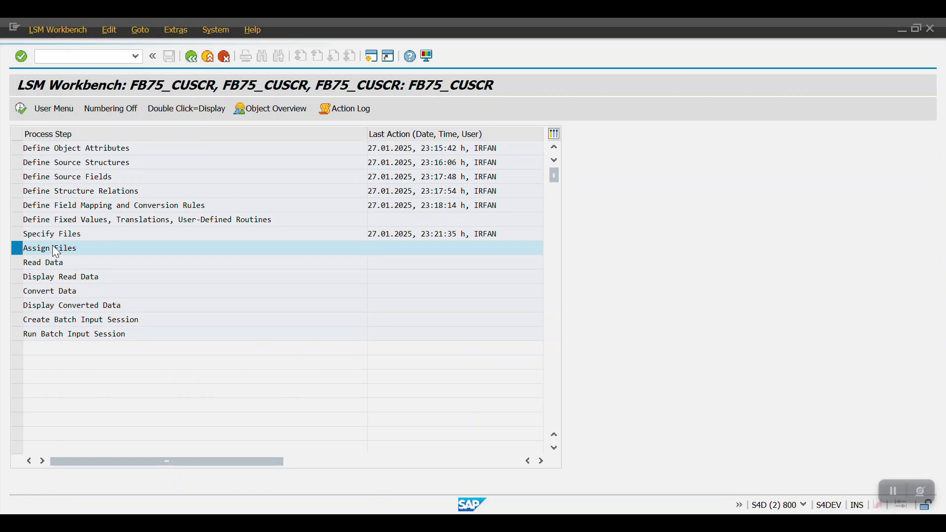
left_click(20, 109)
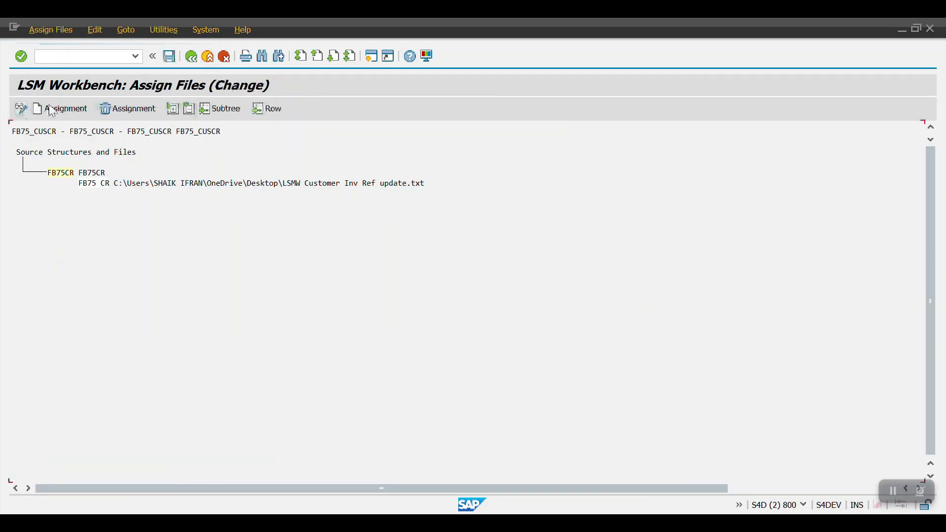
left_click(167, 56)
left_click(190, 57)
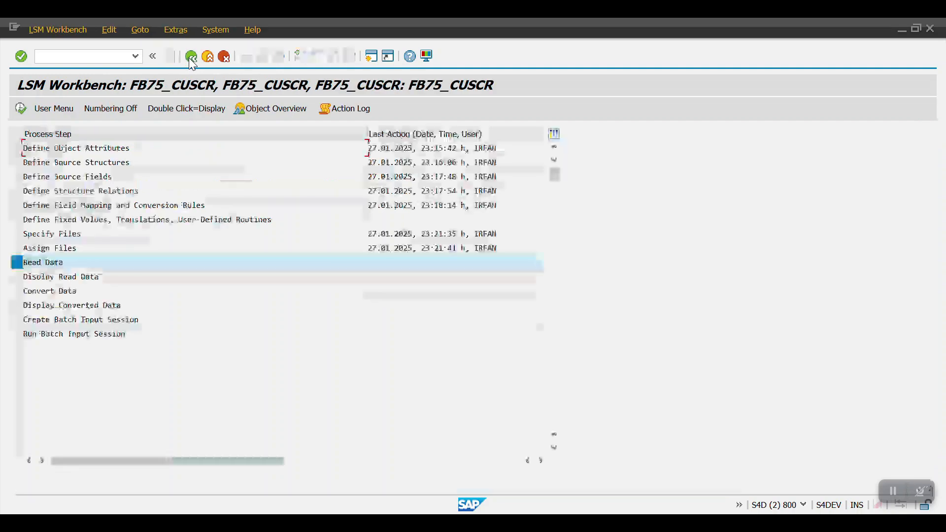
Run Read Data for all transactions, allowing and remembering access to the upload text file, and return to the process steps
double_click(54, 261)
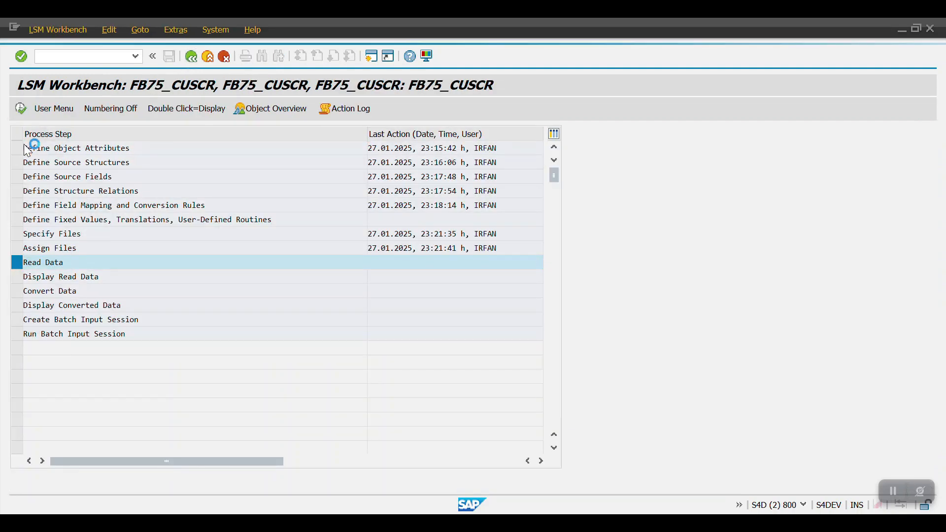
left_click(20, 109)
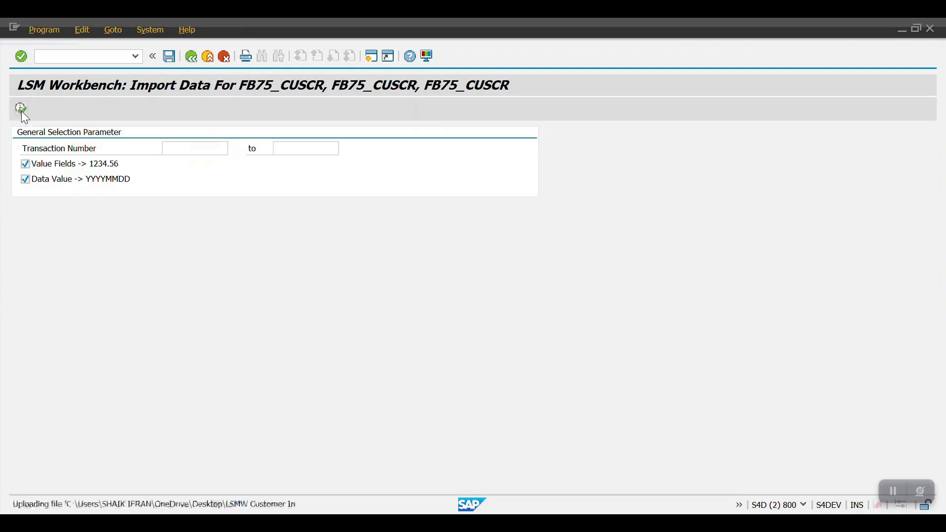
left_click(309, 279)
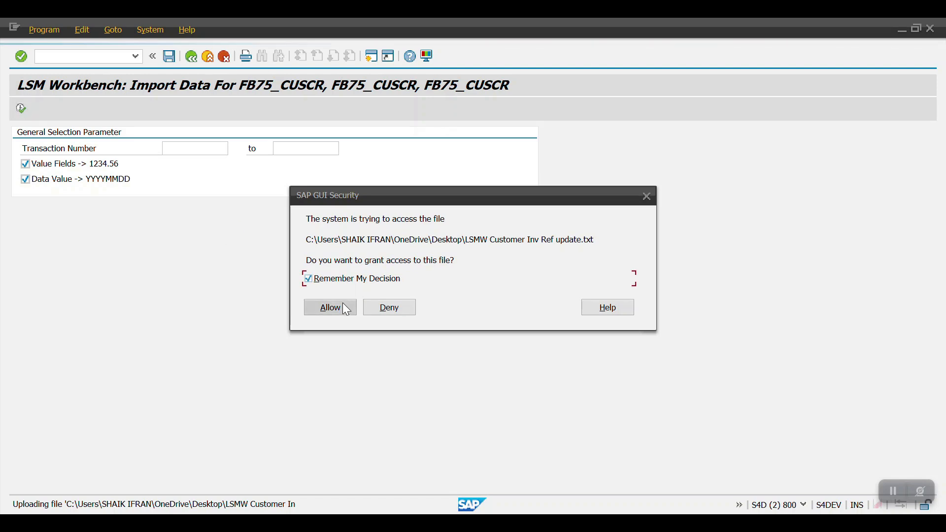
left_click(342, 305)
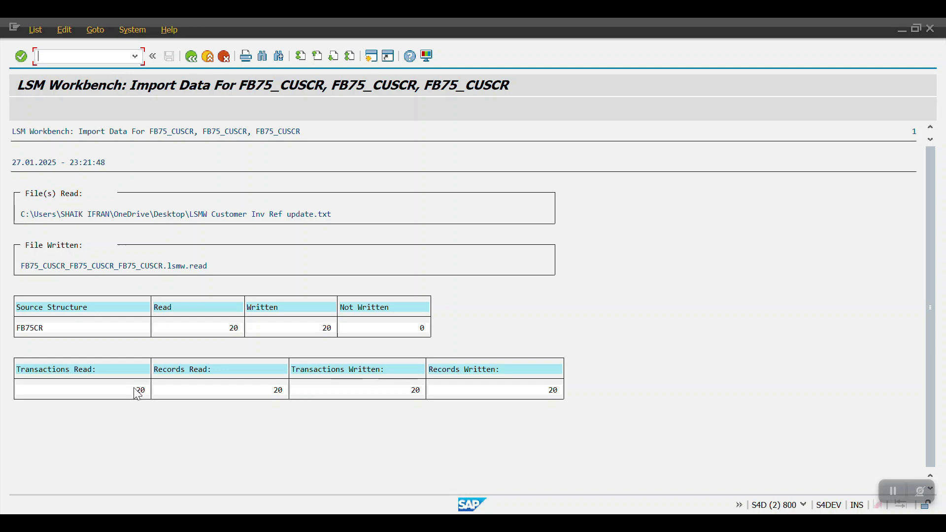
left_click(191, 56)
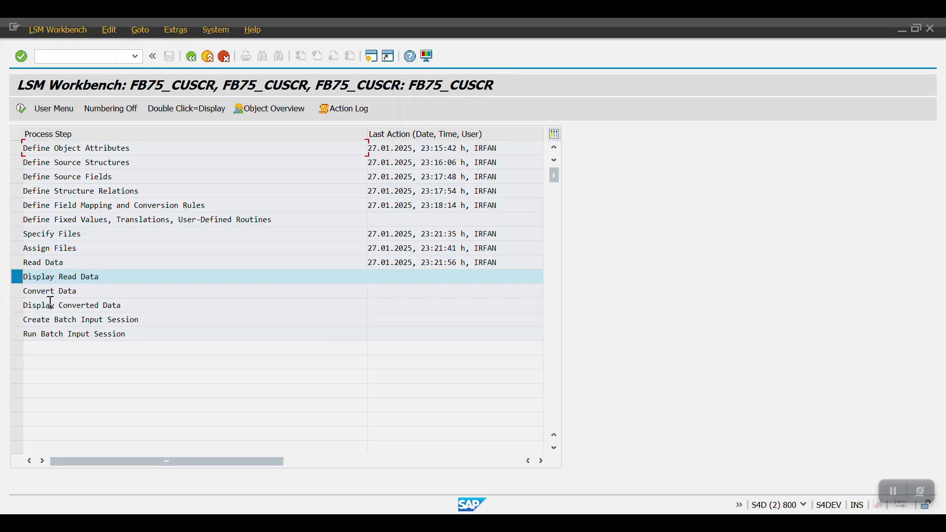
Display the read data up to line 10000 and check the imported records
double_click(49, 279)
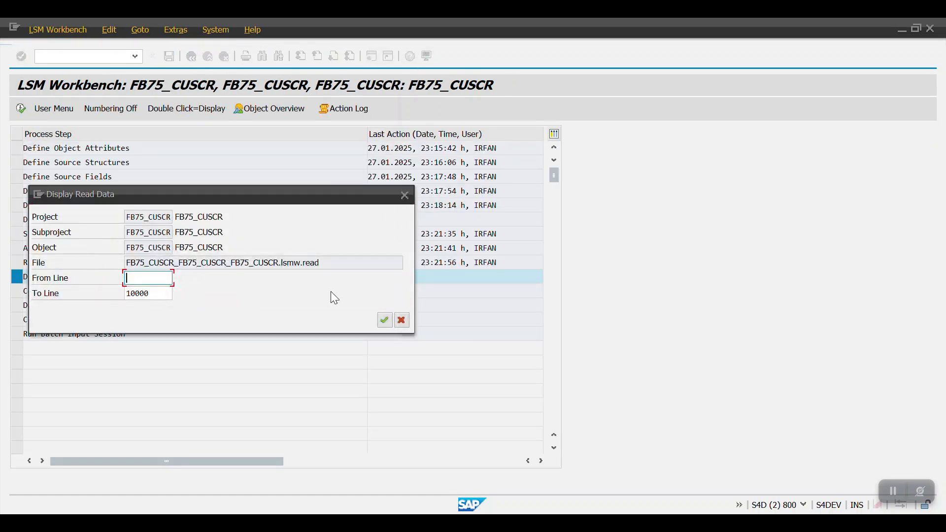
left_click(384, 320)
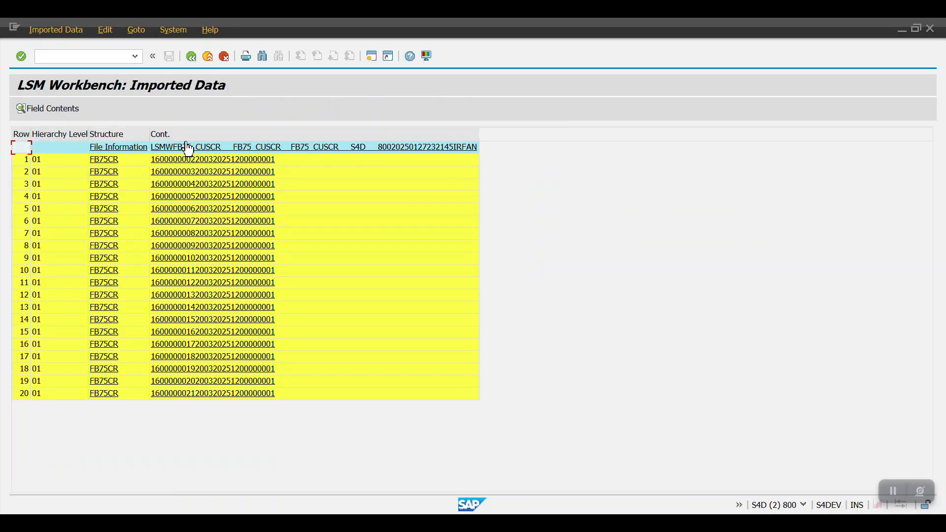
left_click(190, 56)
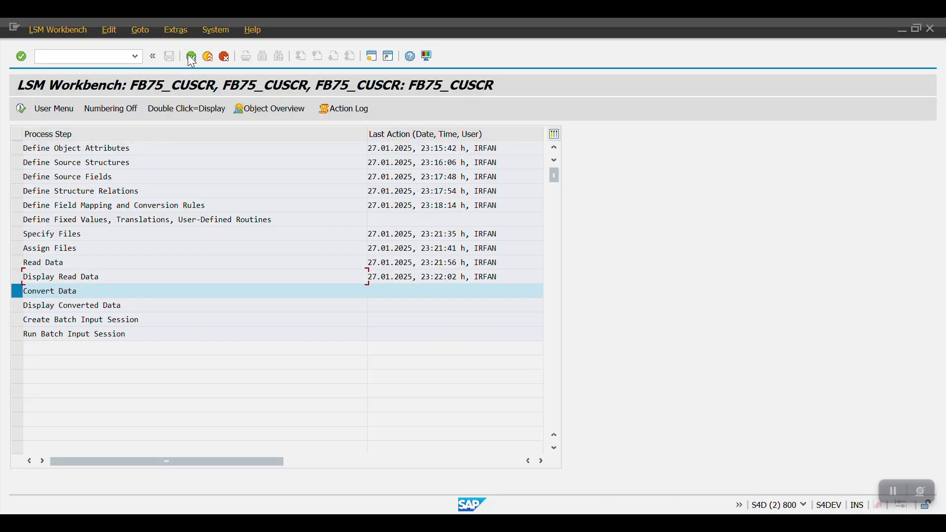
Run Convert Data for all transactions of FB75_CUSCR and return to the process steps
double_click(56, 292)
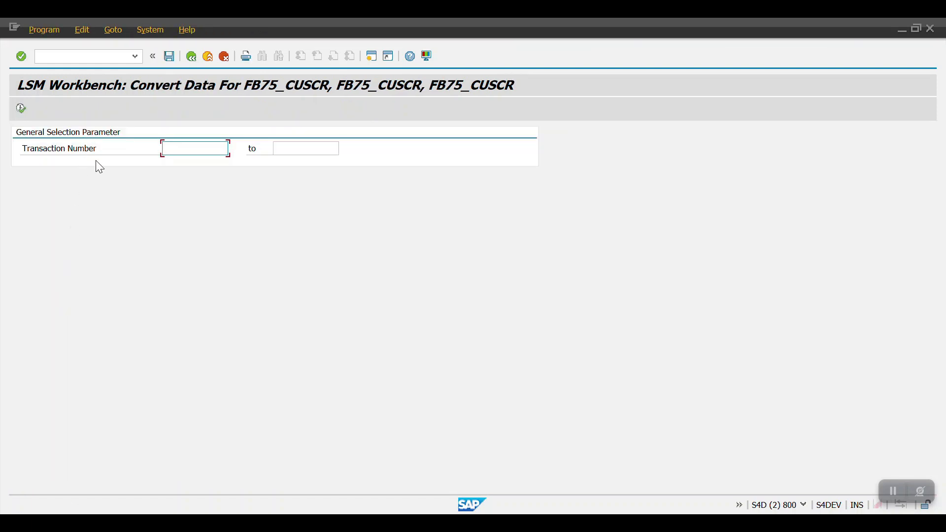
left_click(26, 109)
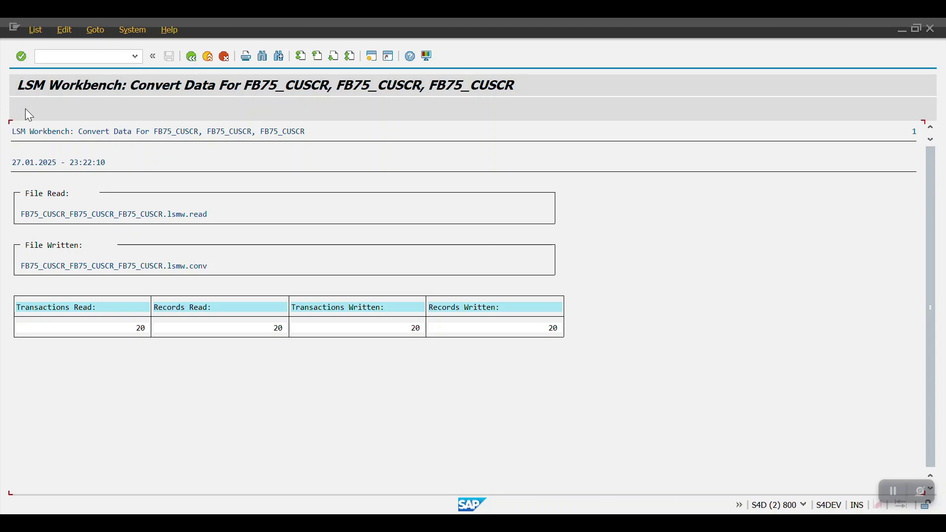
left_click(192, 59)
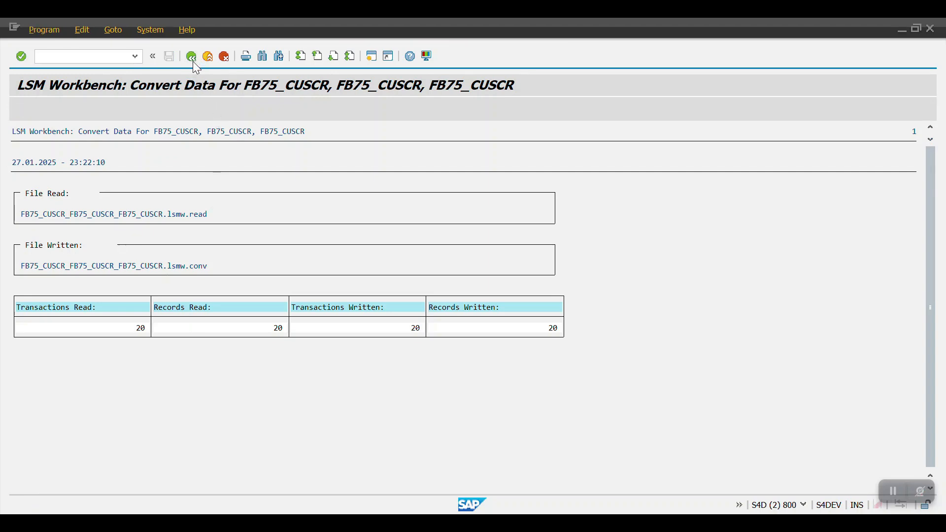
left_click(193, 60)
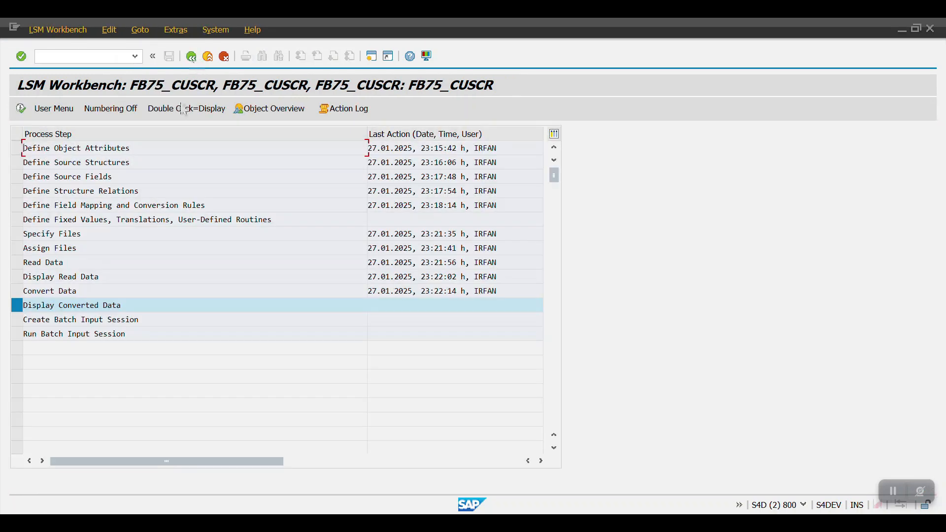
Display the converted data up to line 10000, check the records, and return to the process steps
double_click(73, 308)
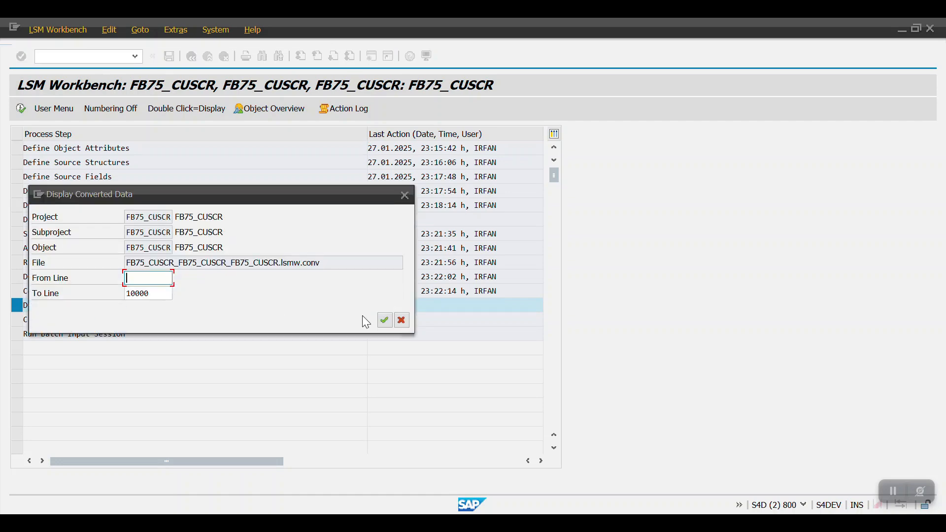
left_click(384, 321)
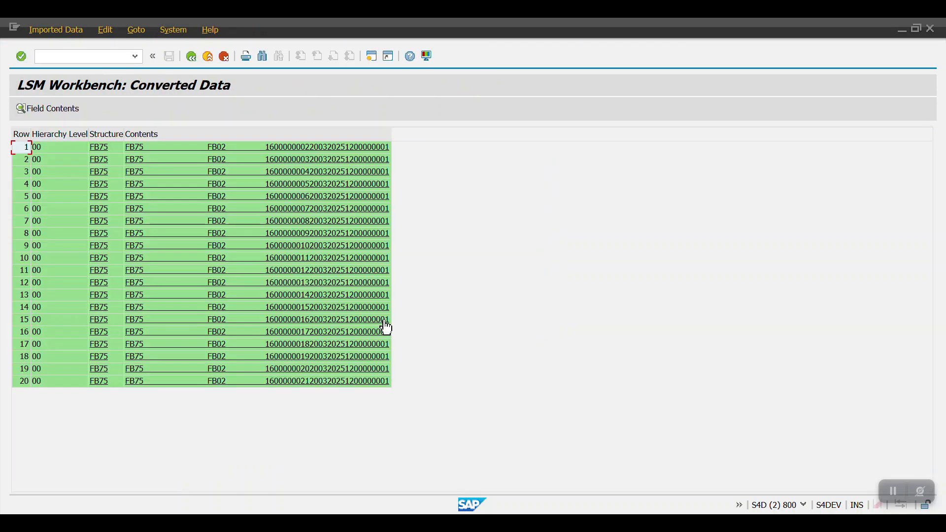
left_click(191, 56)
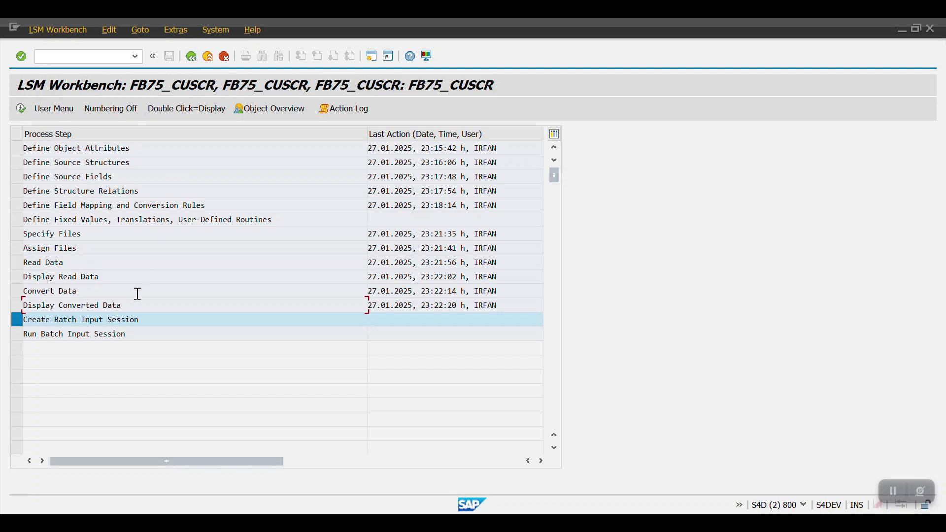
Create the batch input session FB75_CUSCR from the converted data file without keeping the batch input folder
double_click(80, 320)
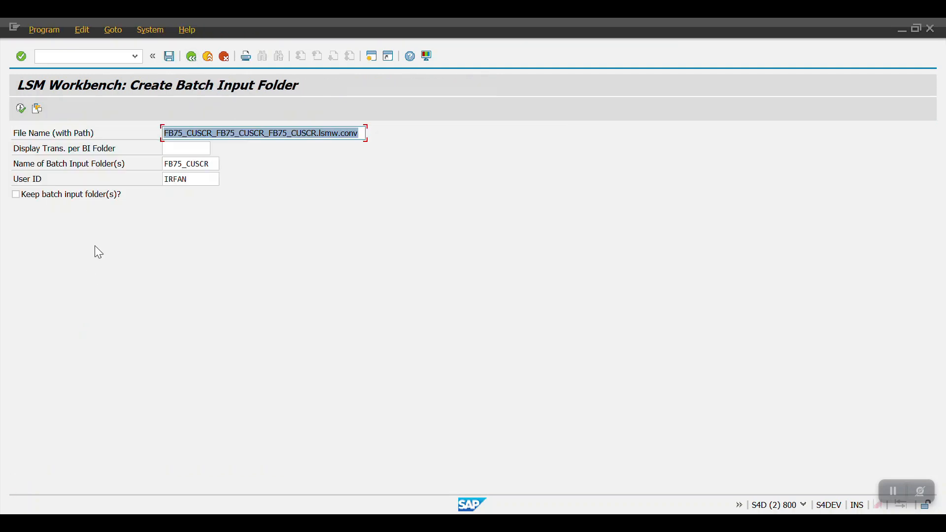
left_click(24, 111)
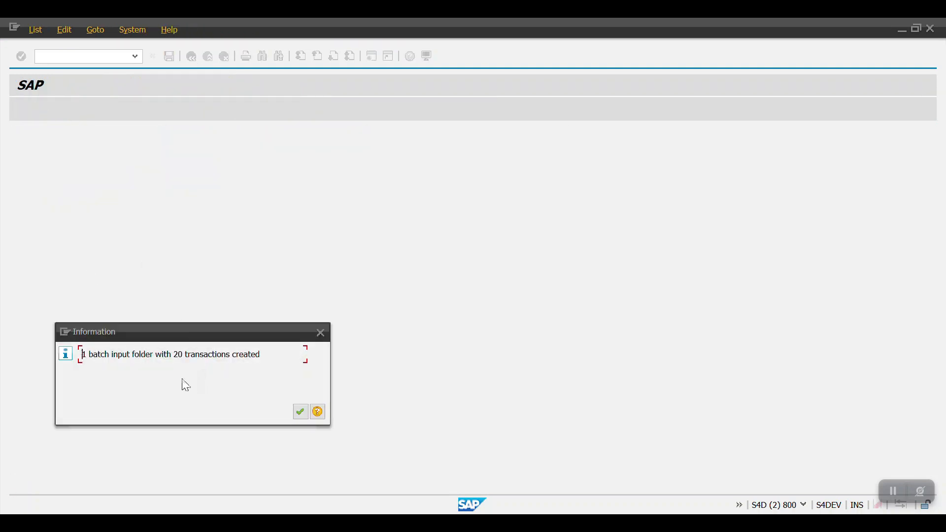
left_click(303, 414)
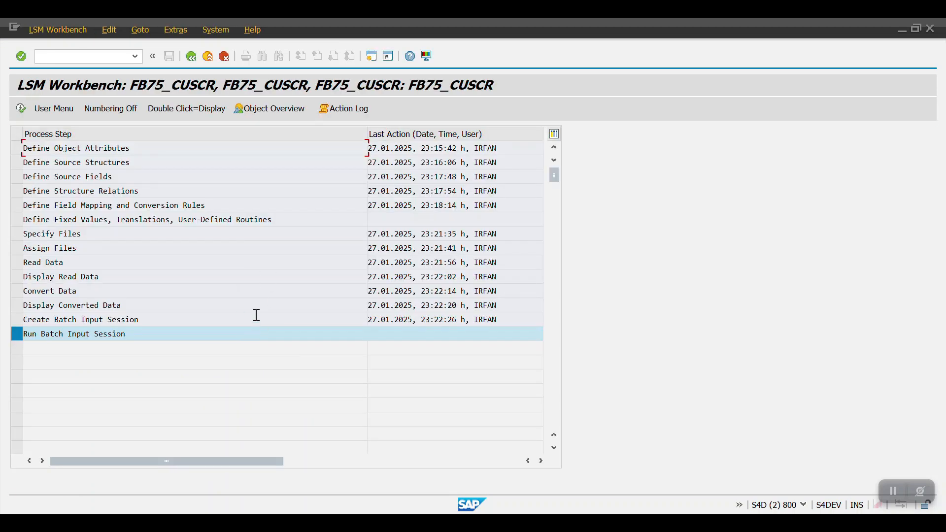
mouse_move(206, 522)
left_click(188, 463)
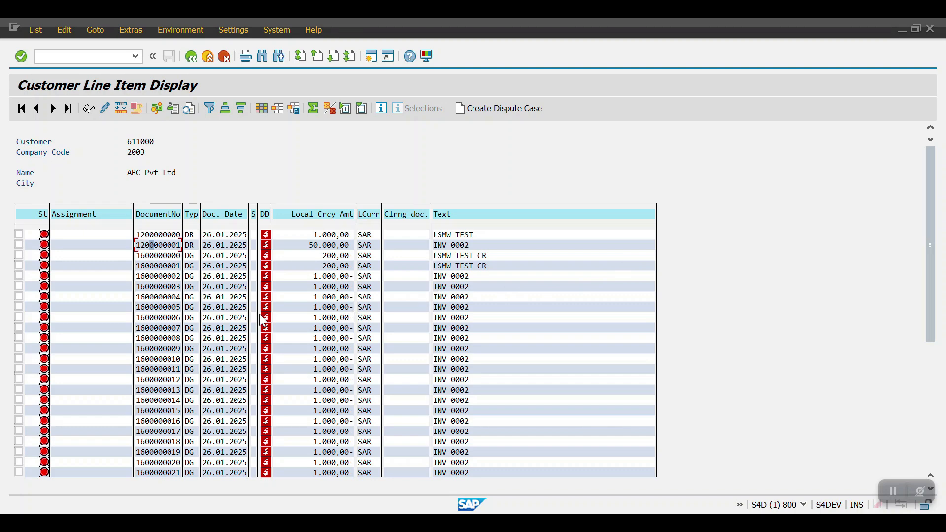
double_click(165, 276)
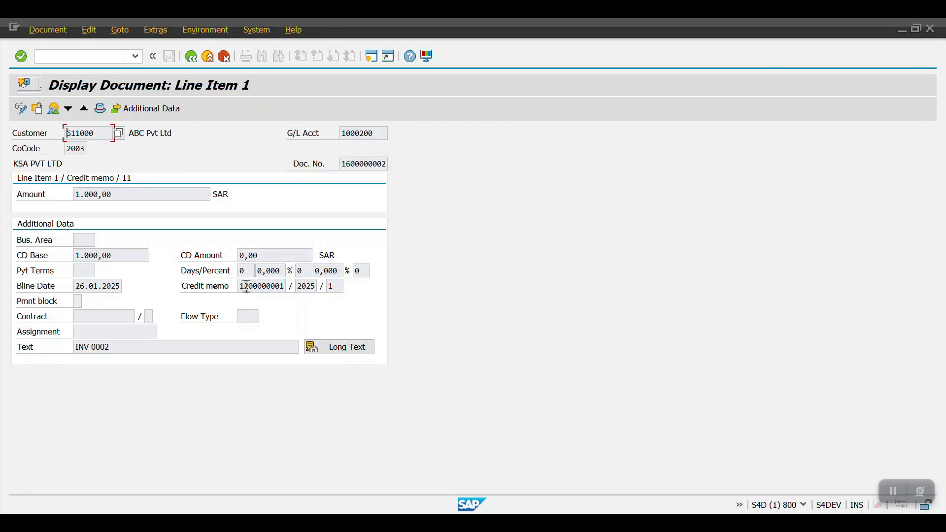
left_click_drag(241, 288, 280, 289)
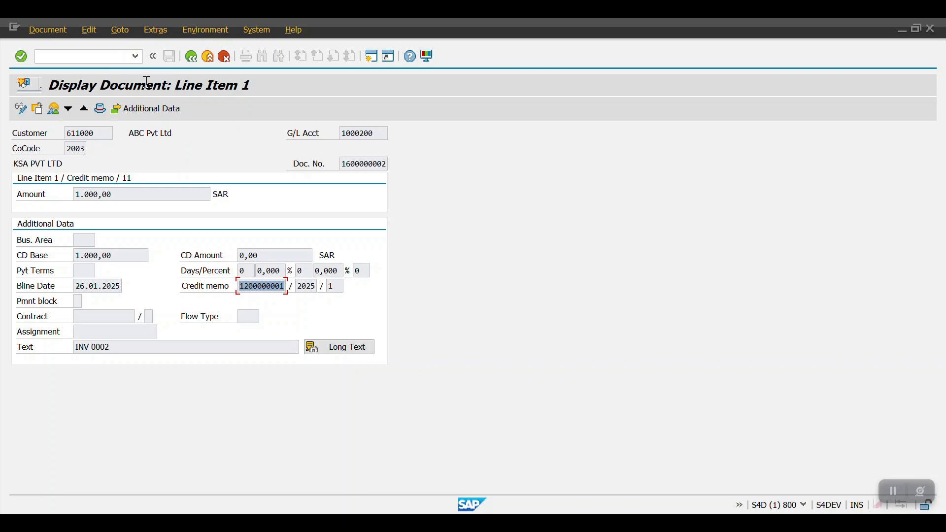
left_click(191, 57)
double_click(169, 287)
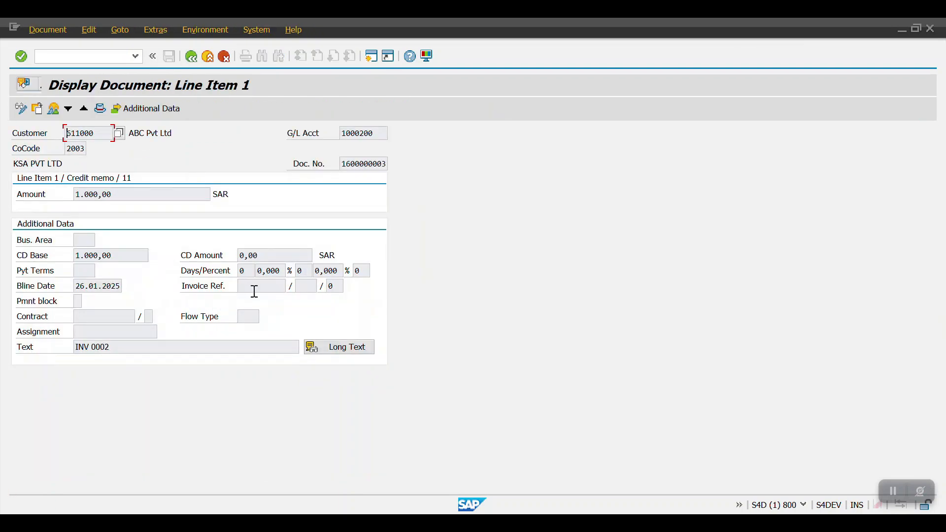
left_click(192, 57)
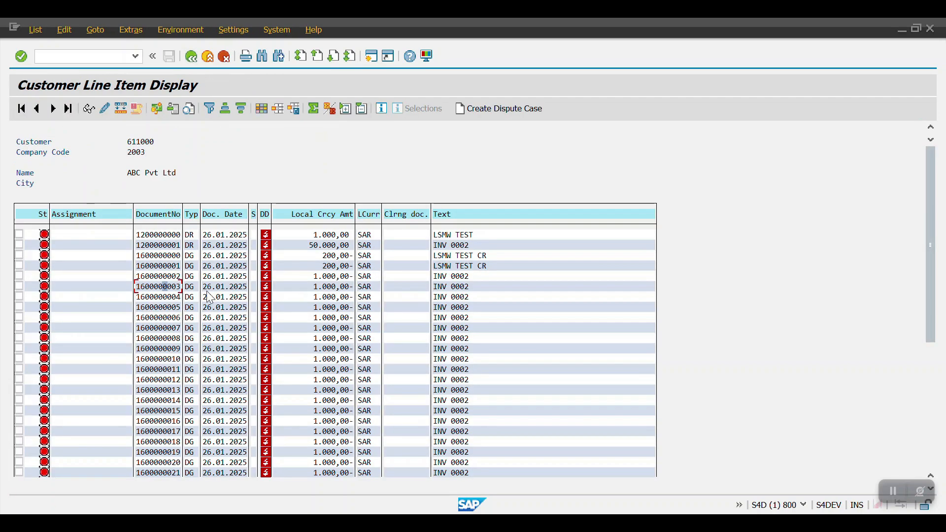
double_click(164, 298)
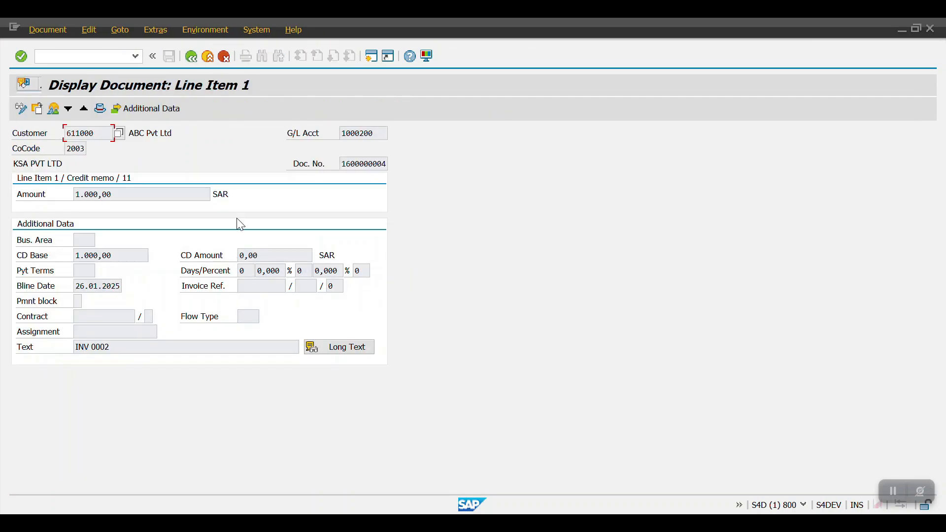
left_click(192, 58)
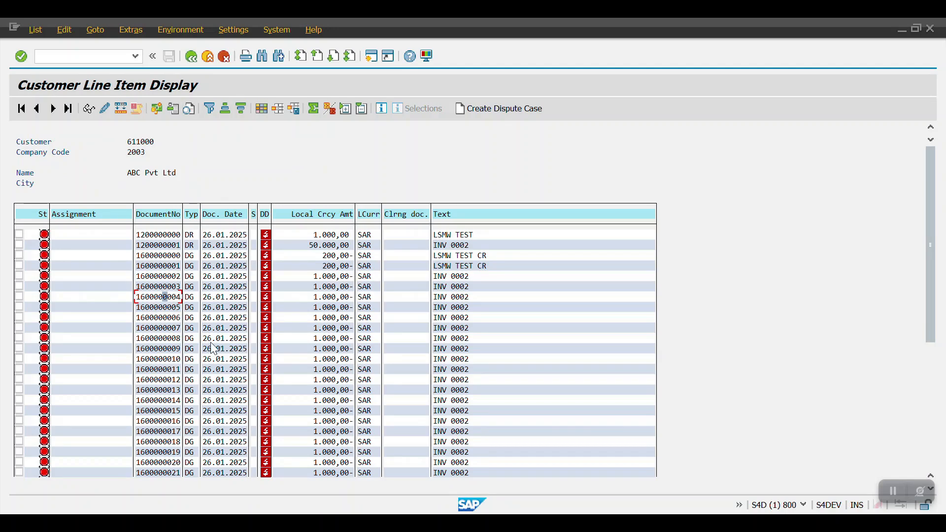
double_click(163, 328)
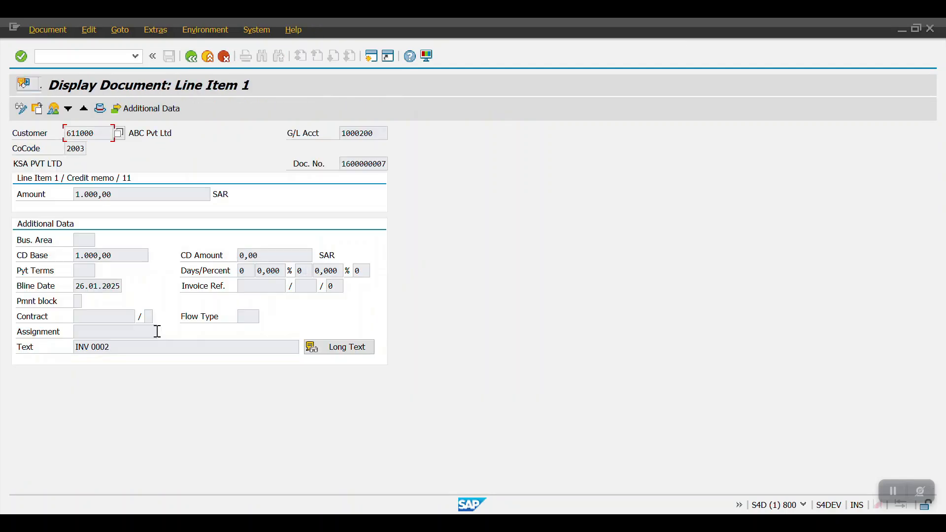
left_click(192, 56)
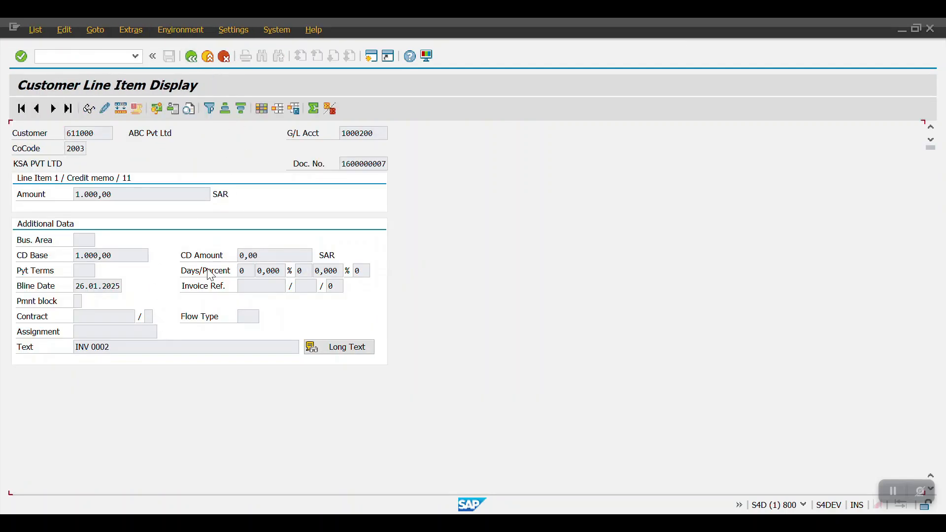
double_click(168, 348)
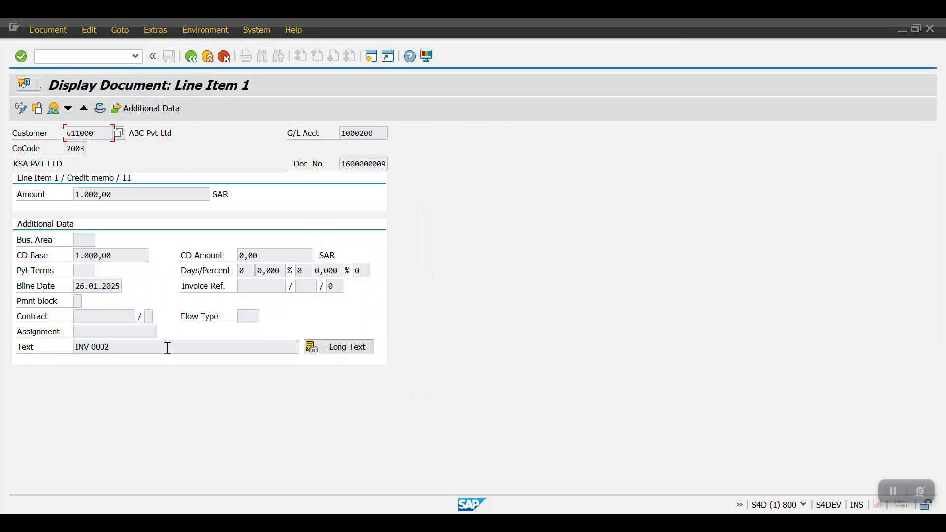
left_click(191, 56)
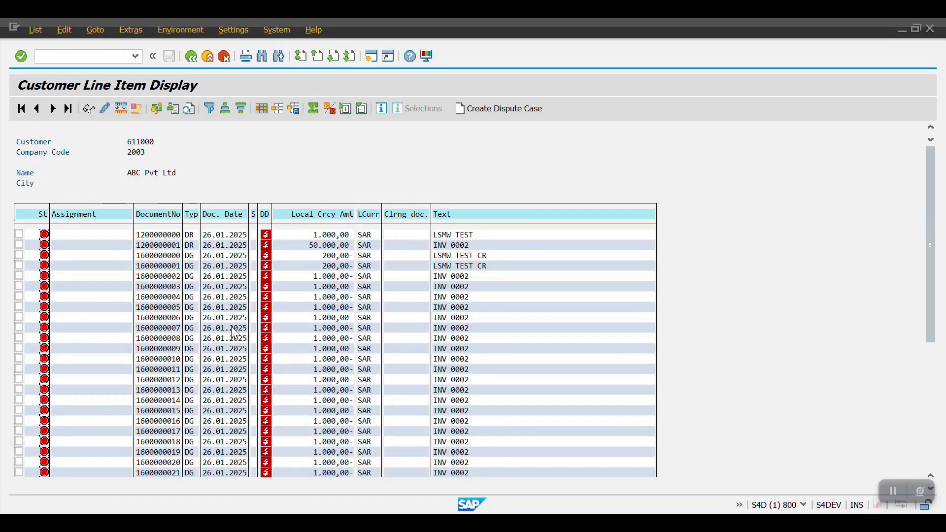
double_click(161, 348)
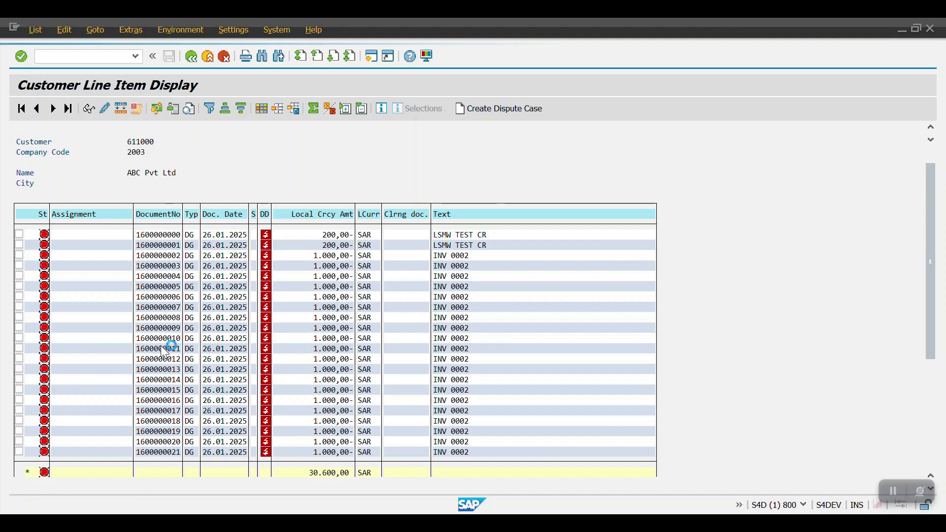
left_click(191, 56)
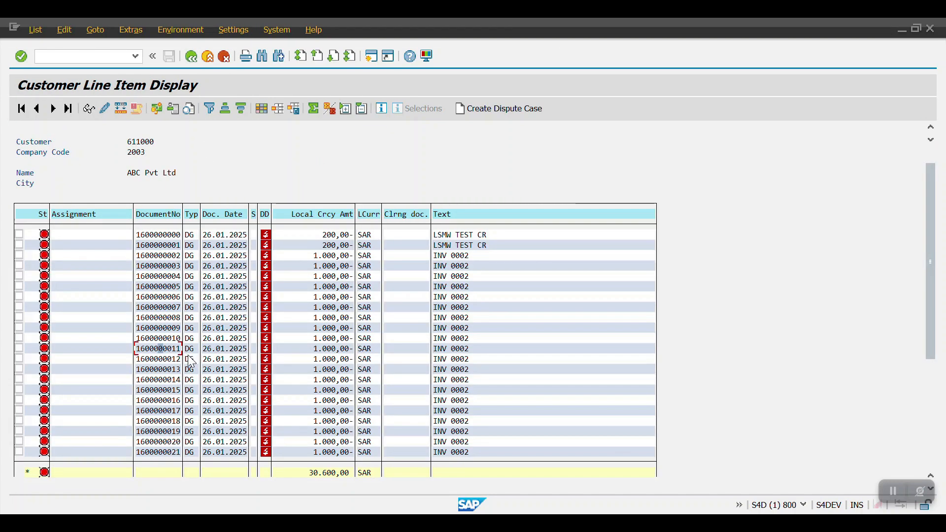
double_click(167, 380)
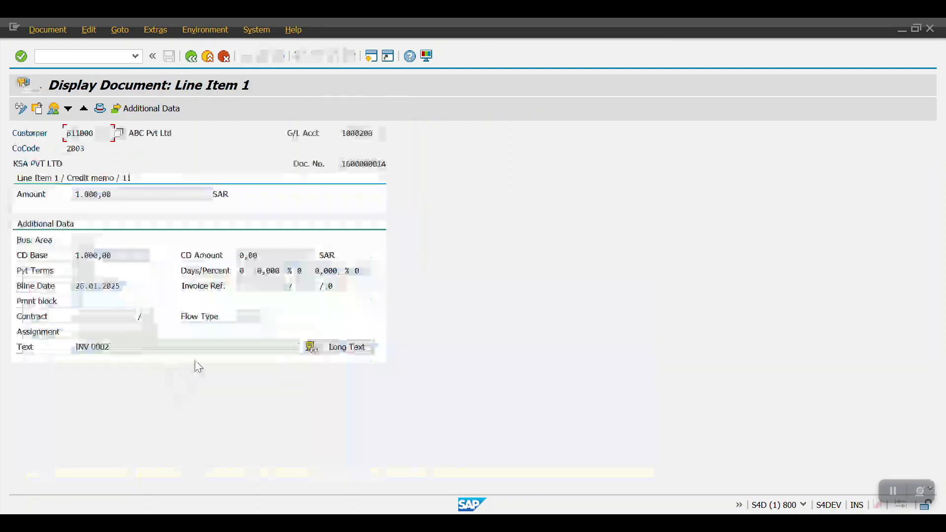
left_click(191, 56)
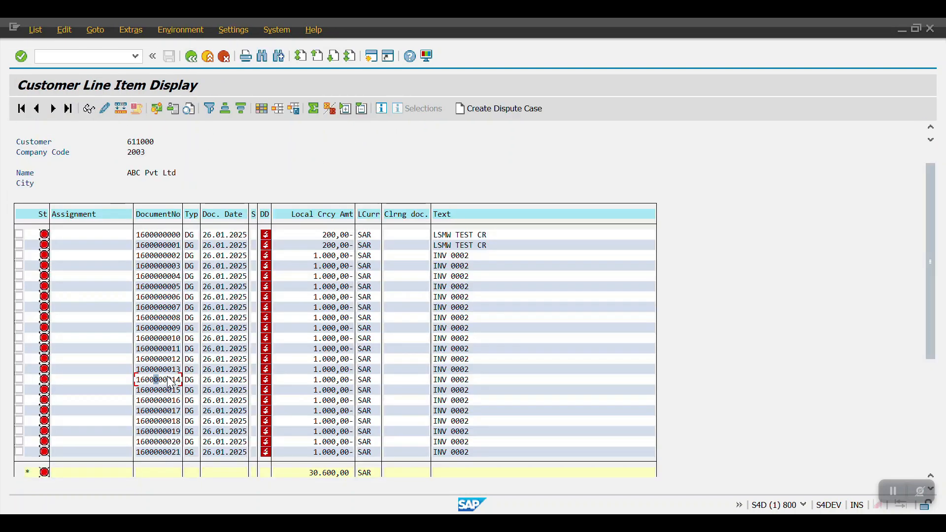
double_click(160, 400)
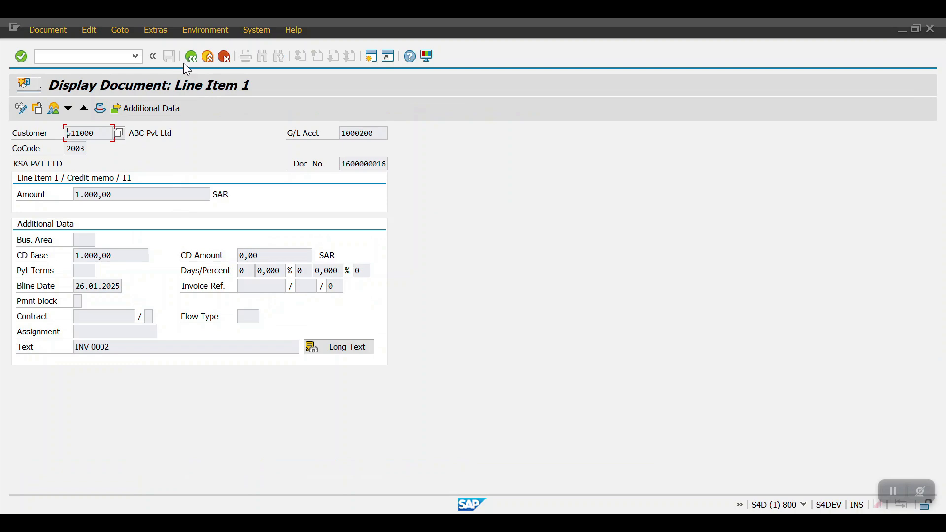
left_click(190, 57)
left_click(166, 421)
double_click(168, 422)
left_click(190, 57)
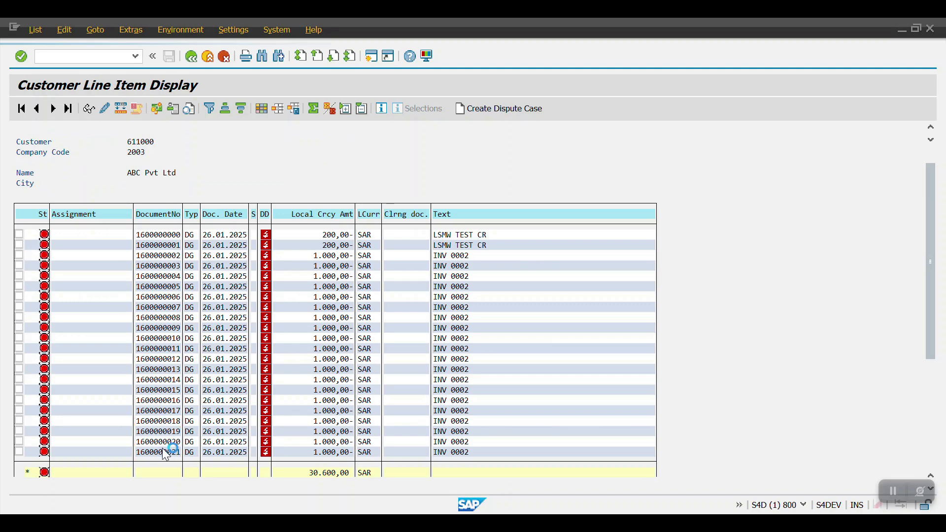
double_click(166, 453)
left_click(190, 57)
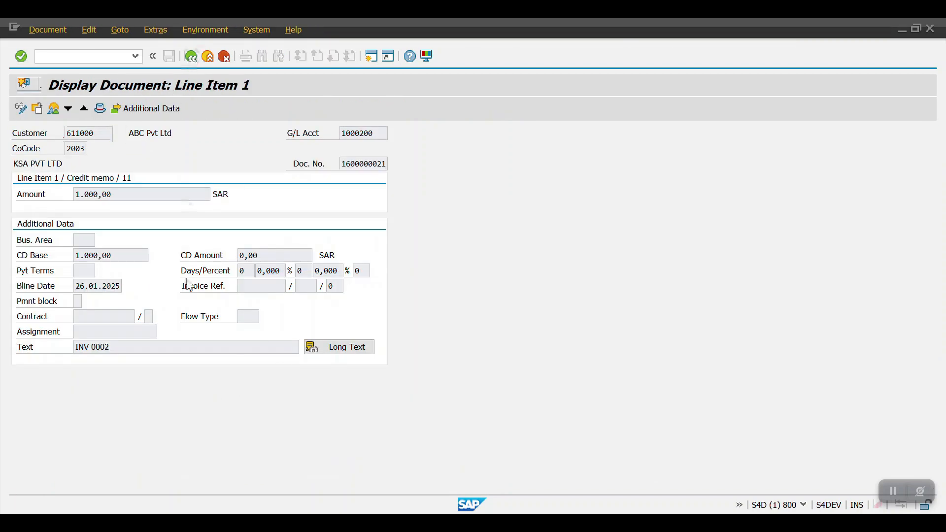
double_click(170, 442)
left_click(191, 58)
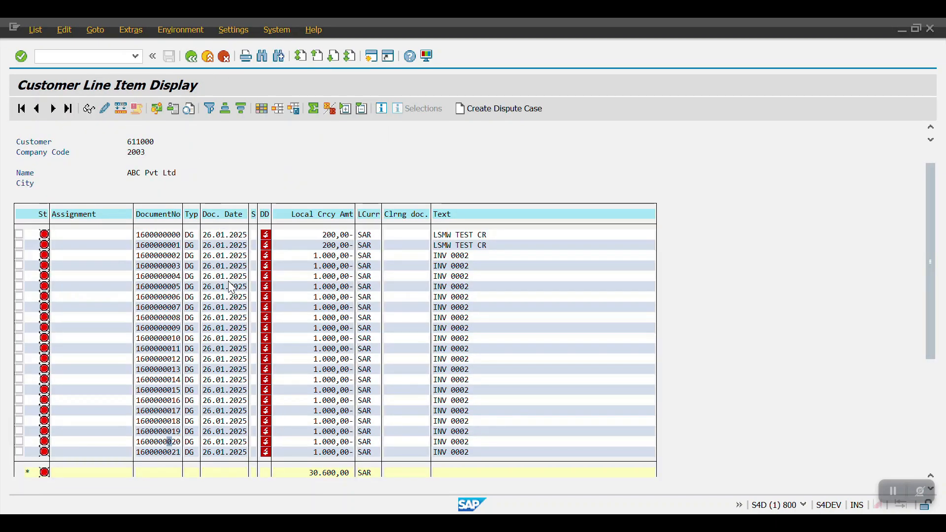
Leave the customer line item list and switch back to the LSM Workbench process steps
key("alt+Tab")
key("alt+Tab")
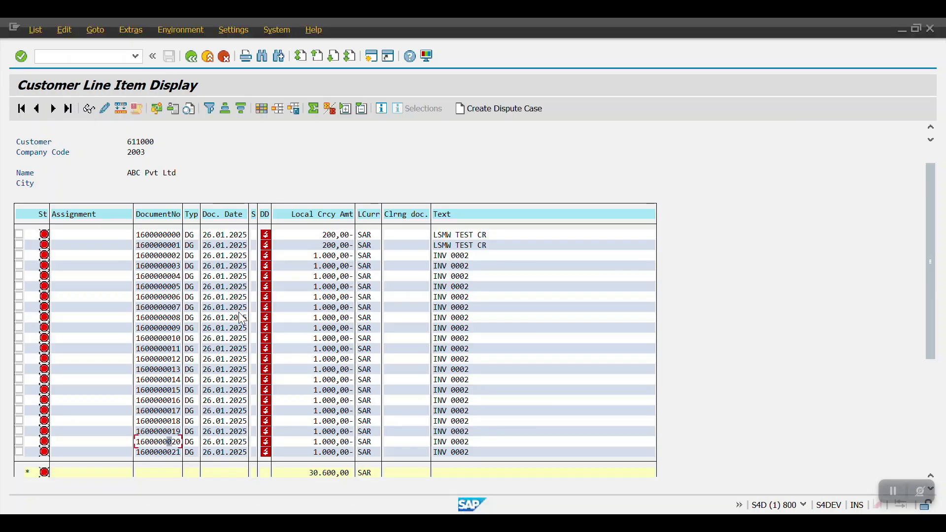
left_click(191, 57)
mouse_move(207, 524)
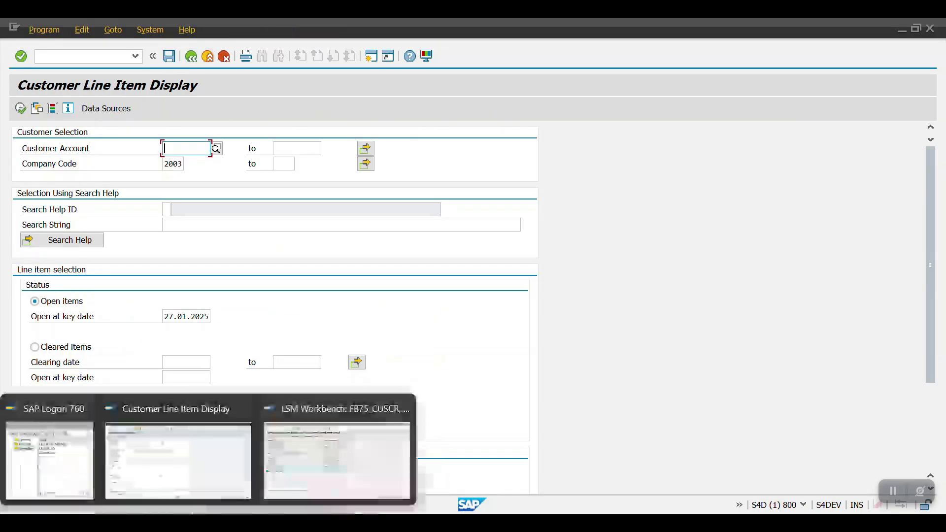
left_click(306, 465)
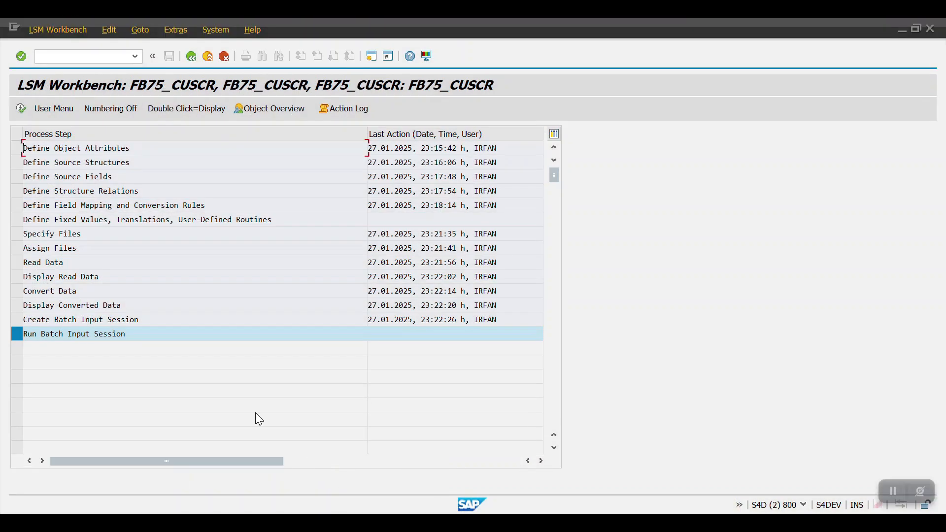
Run the batch input session FB75_CUSCR in the mode that displays errors only, and return to the session overview
double_click(39, 336)
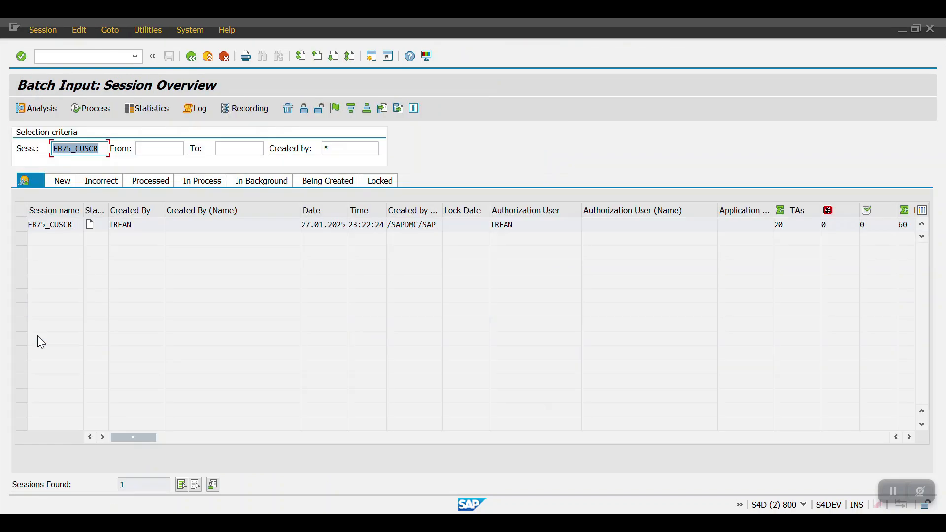
left_click(22, 225)
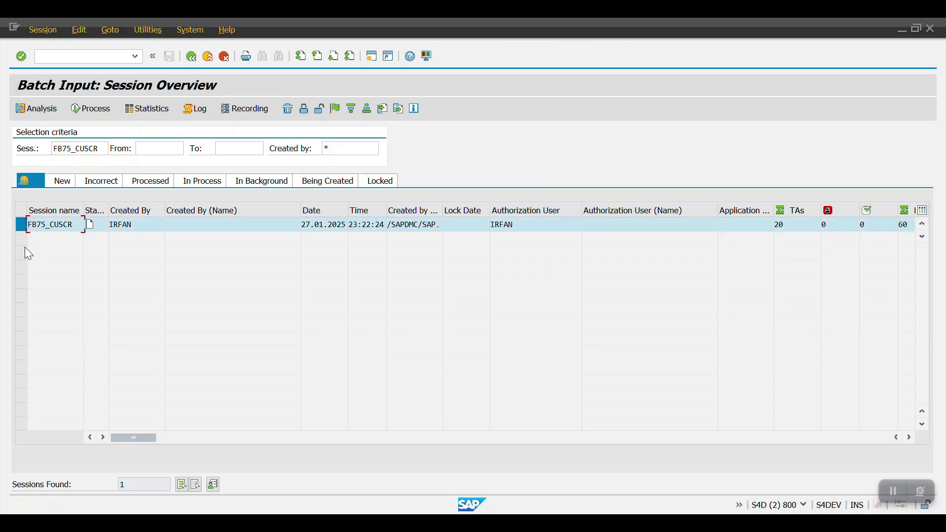
left_click(82, 109)
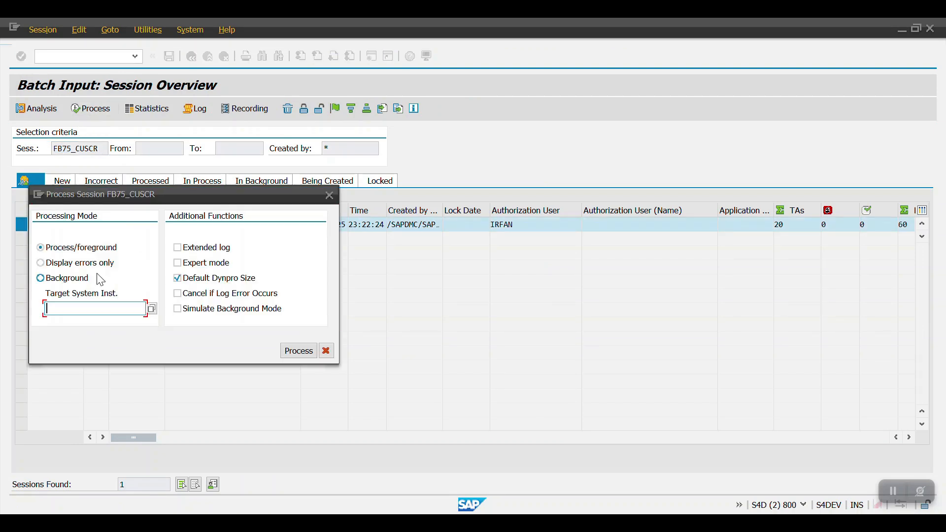
left_click(65, 266)
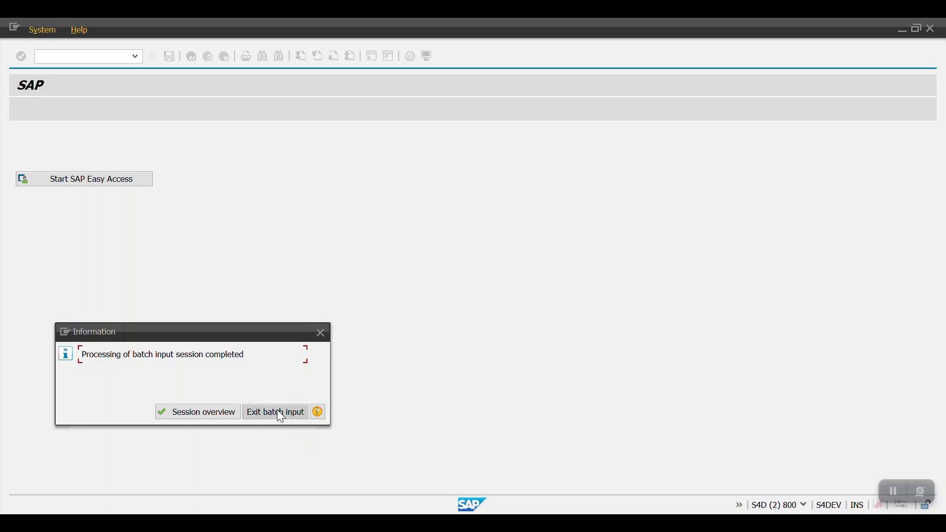
left_click(193, 413)
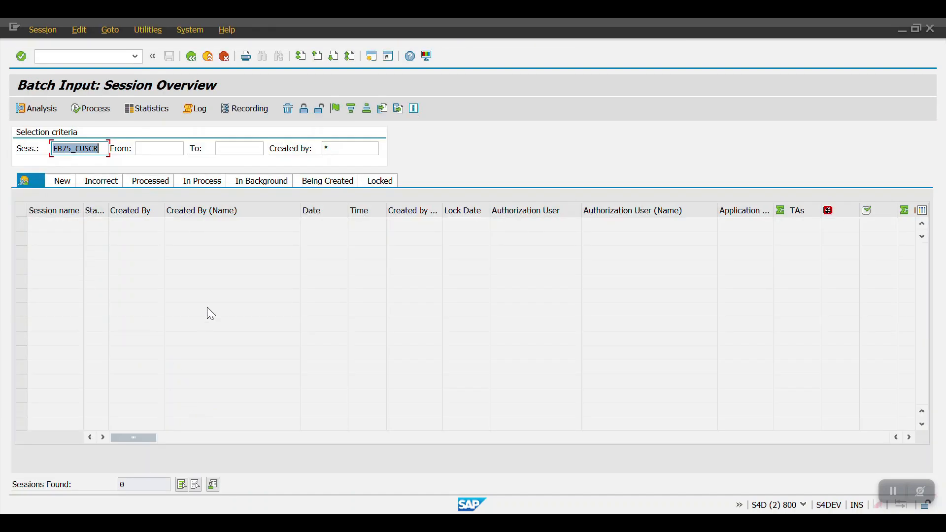
Look for session FB75_CUSCR among the in-process and processed sessions, and open its batch input log
left_click(83, 108)
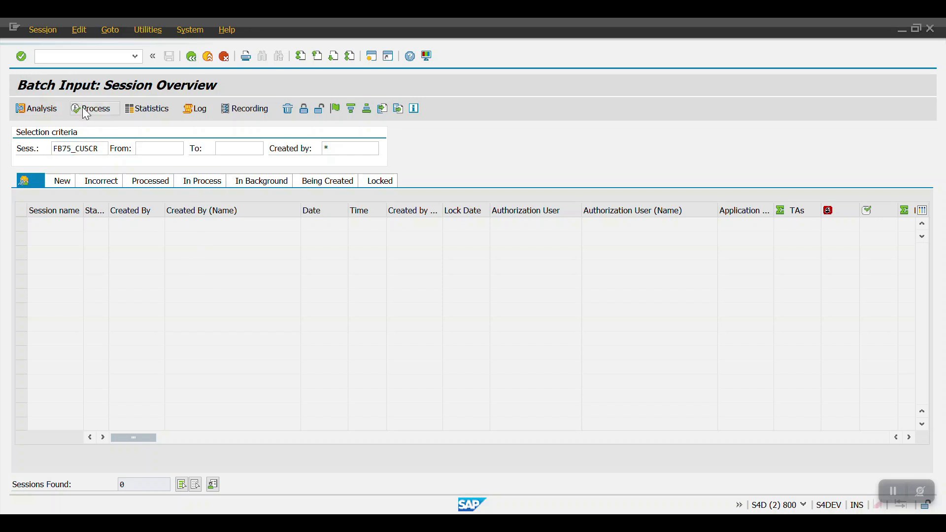
left_click(199, 181)
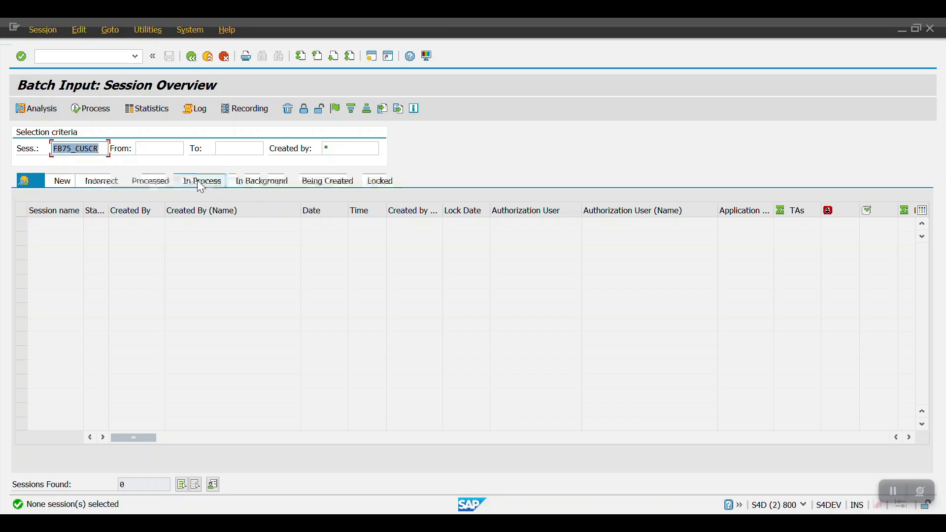
left_click(146, 186)
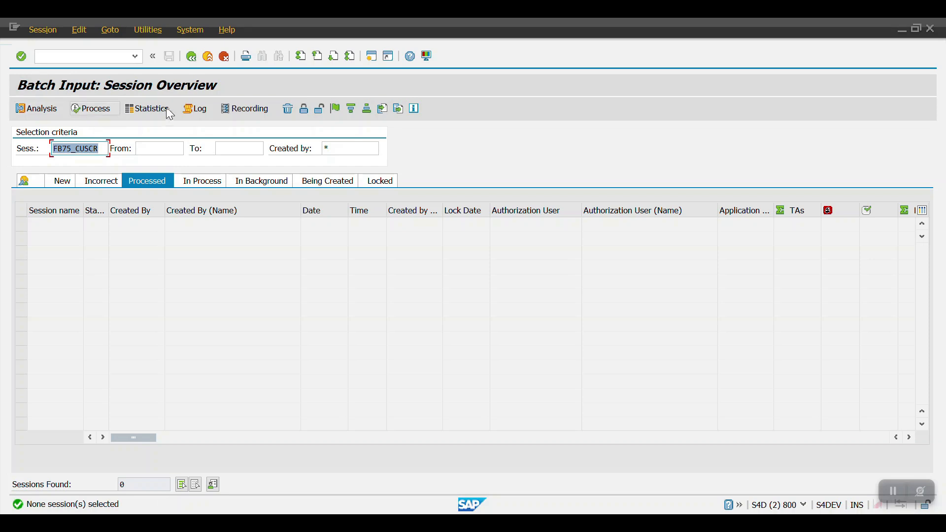
left_click(193, 108)
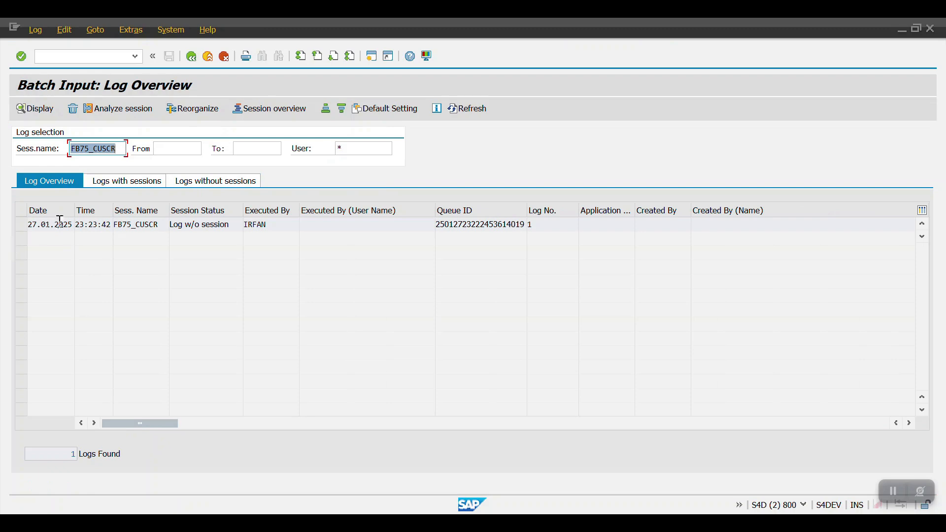
double_click(52, 224)
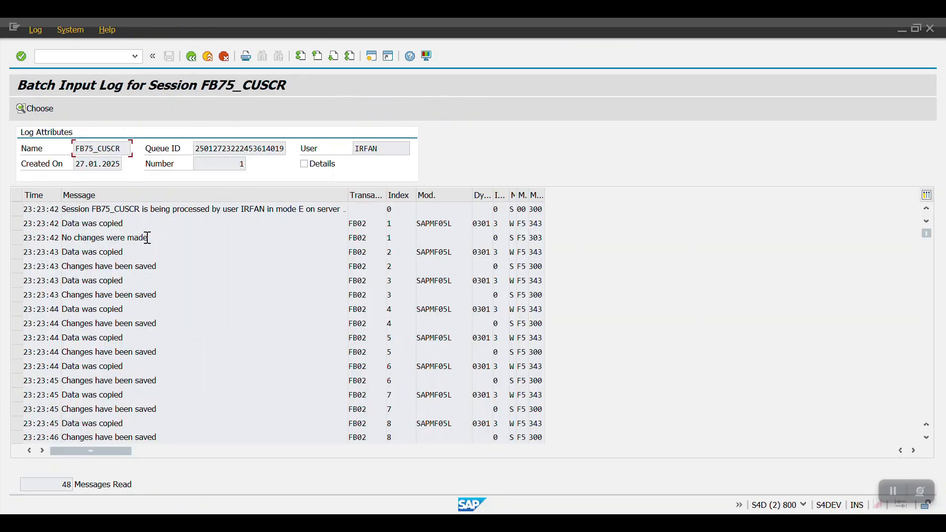
Examine the FB02 messages in the FB75_CUSCR log to see whether each transaction's changes were saved
left_click_drag(157, 237, 53, 237)
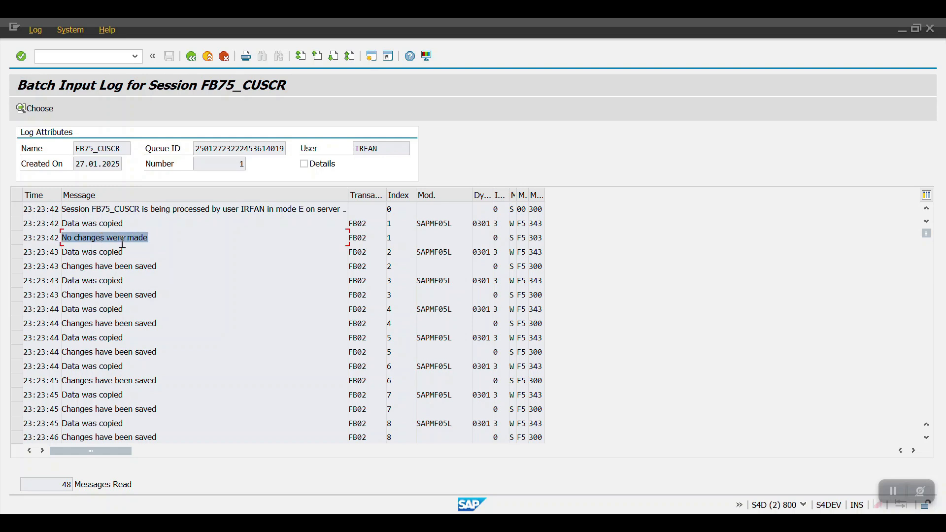
left_click_drag(165, 266, 55, 268)
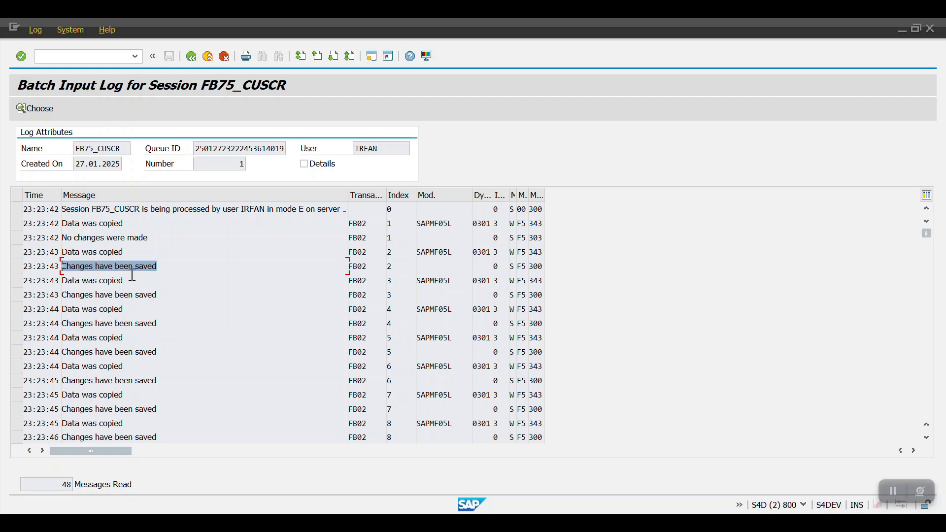
left_click_drag(161, 294, 7, 292)
scroll(164, 328, "down", 1)
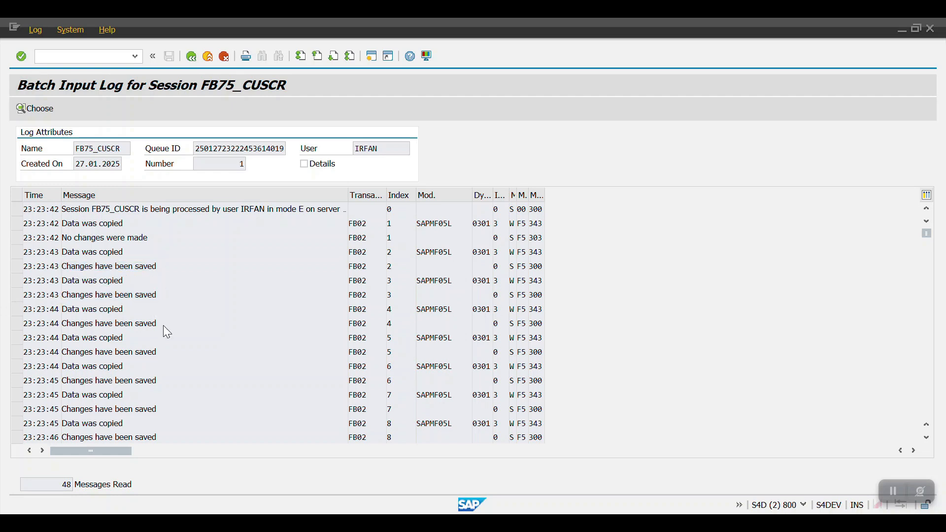
scroll(163, 327, "down", 2)
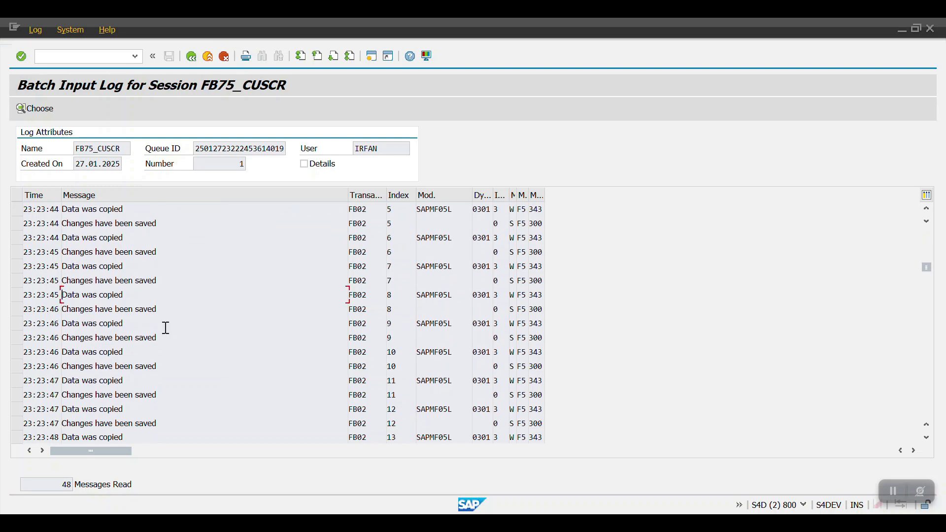
scroll(166, 327, "down", 1)
scroll(166, 327, "down", 1)
scroll(166, 328, "up", 3)
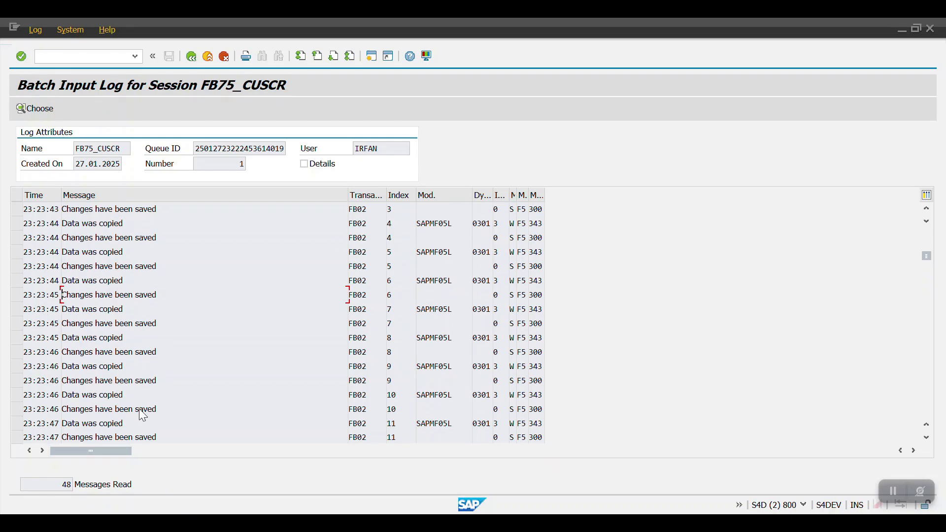
mouse_move(178, 512)
left_click(202, 458)
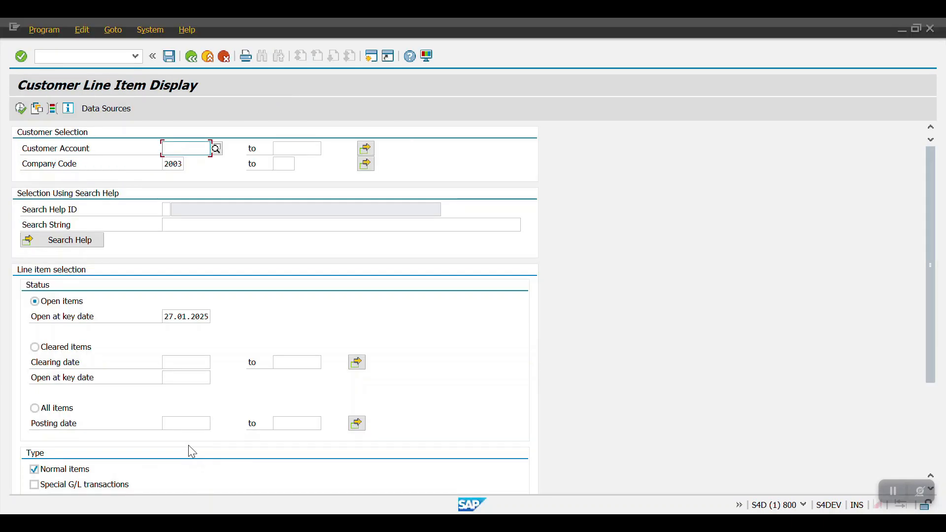
left_click(20, 108)
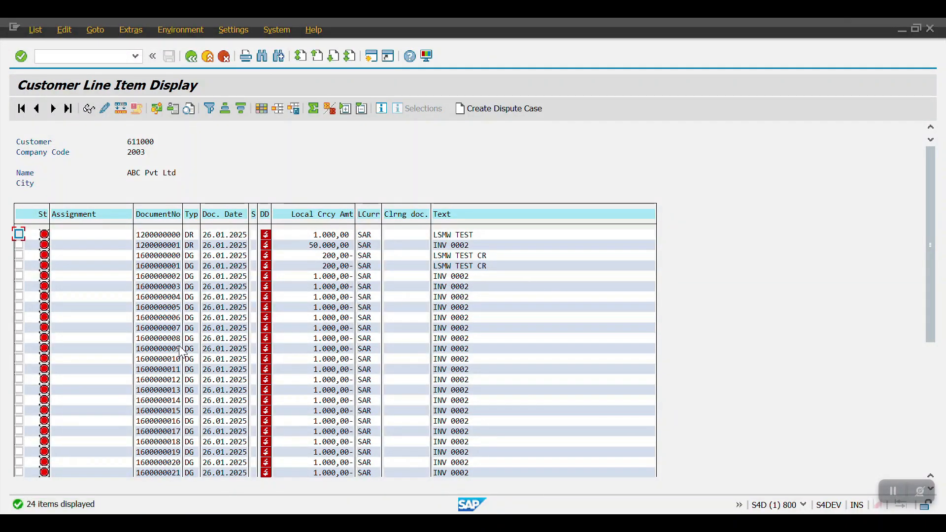
double_click(166, 443)
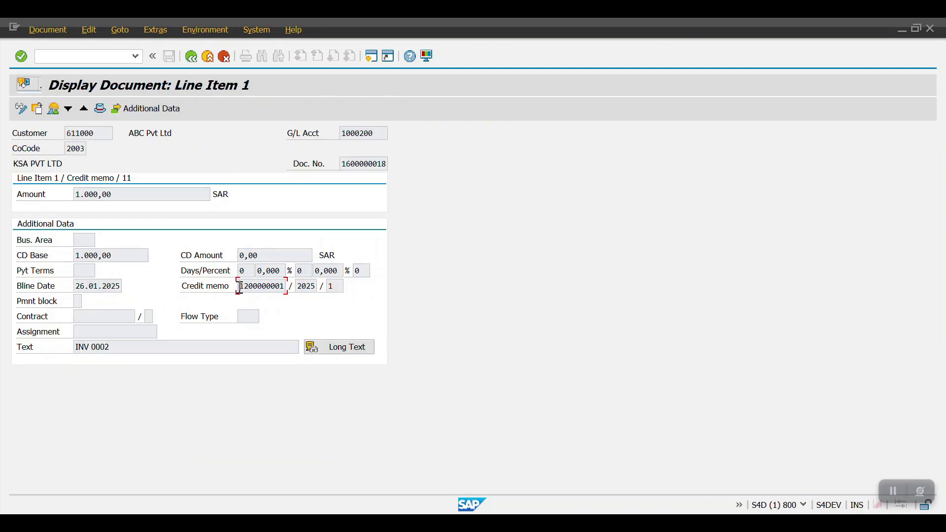
left_click_drag(239, 284, 297, 290)
left_click(191, 57)
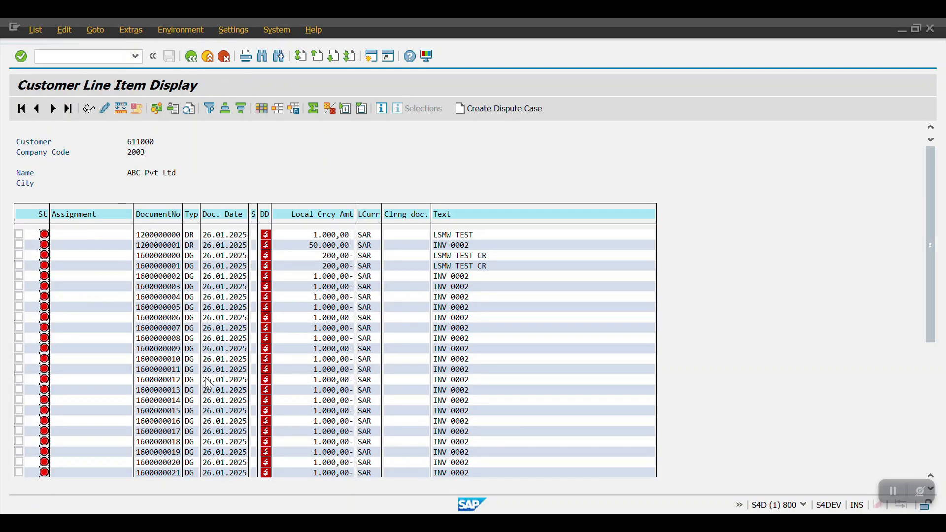
double_click(167, 452)
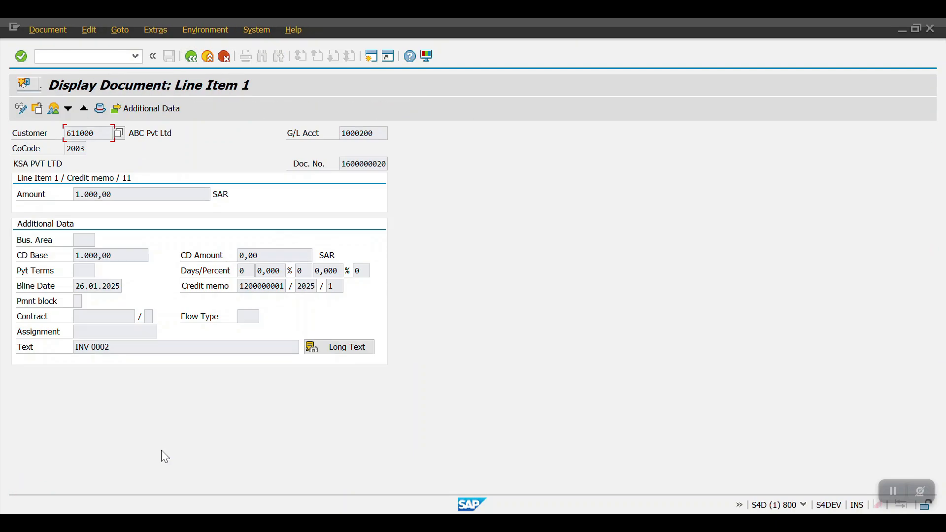
left_click(191, 57)
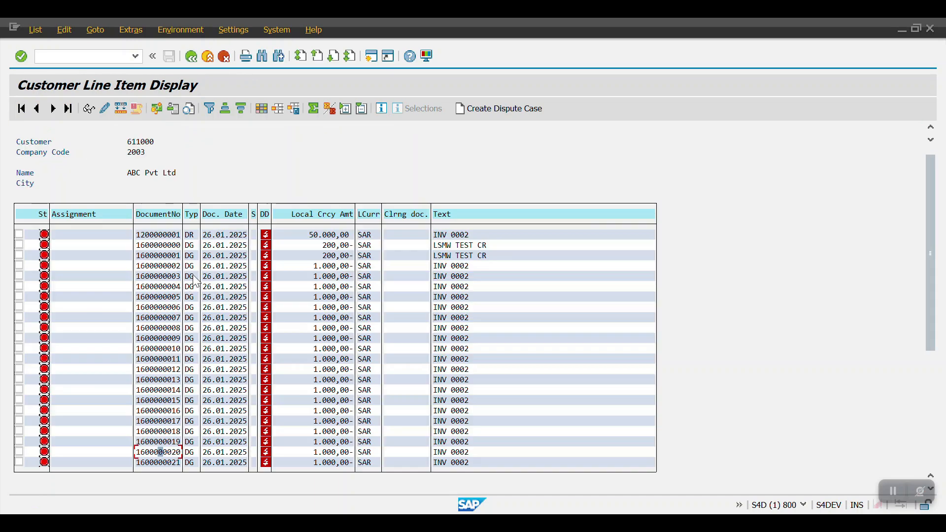
double_click(158, 266)
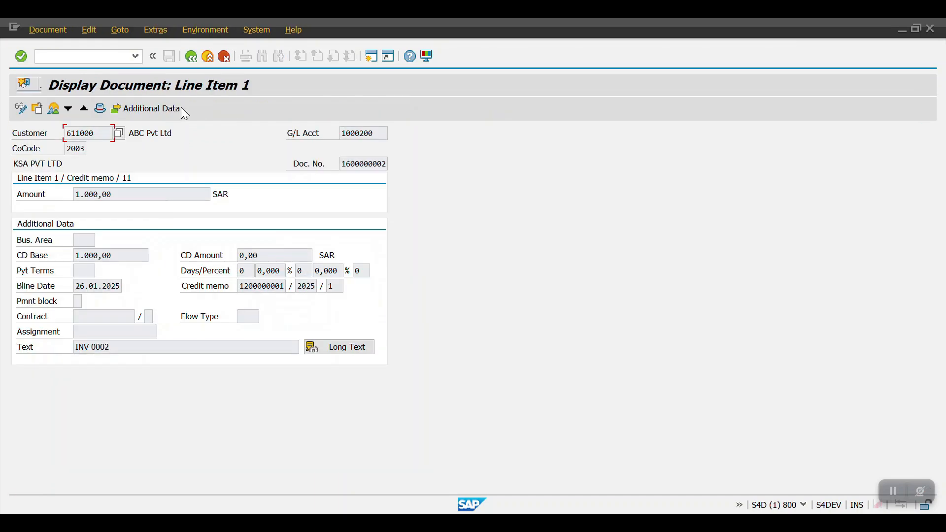
left_click(191, 57)
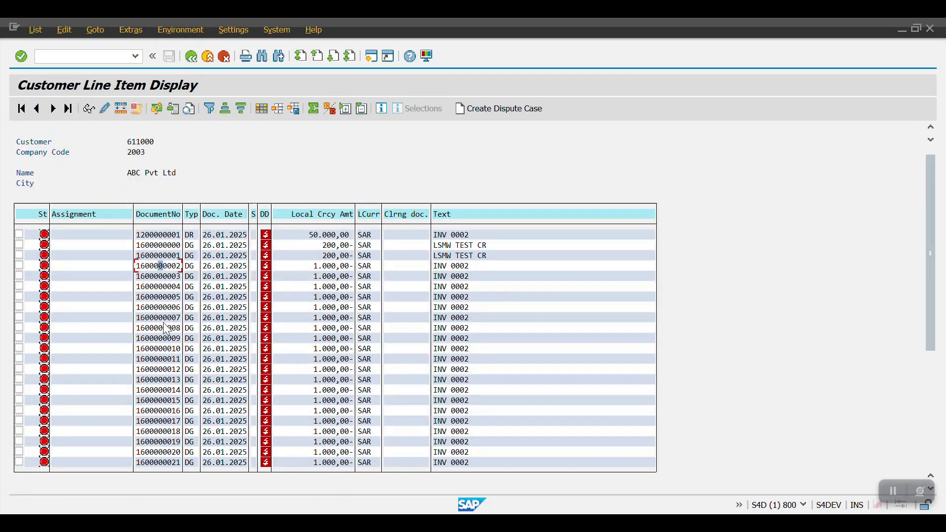
double_click(163, 328)
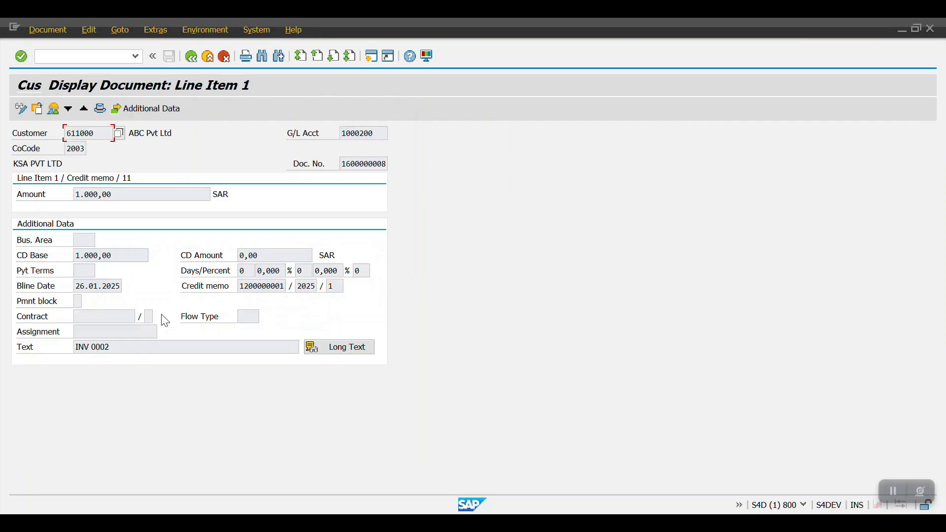
left_click(192, 53)
left_click(168, 391)
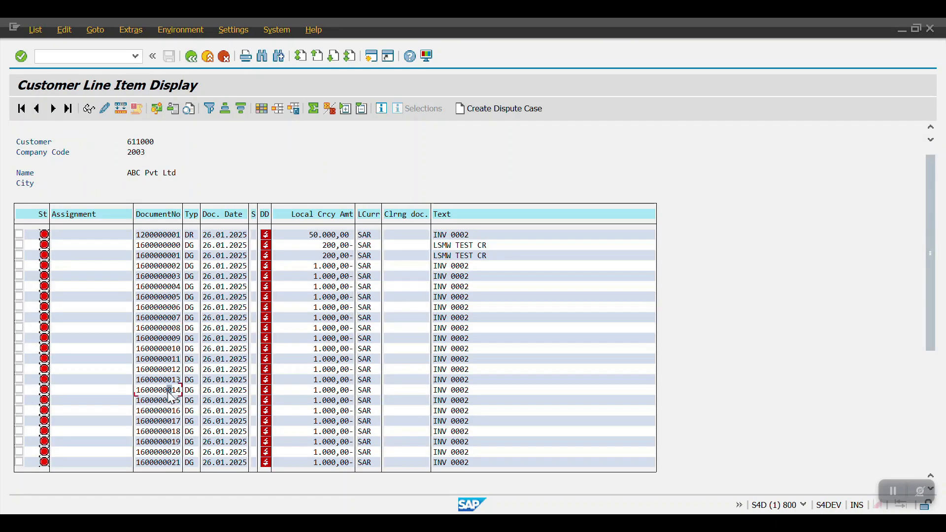
double_click(168, 391)
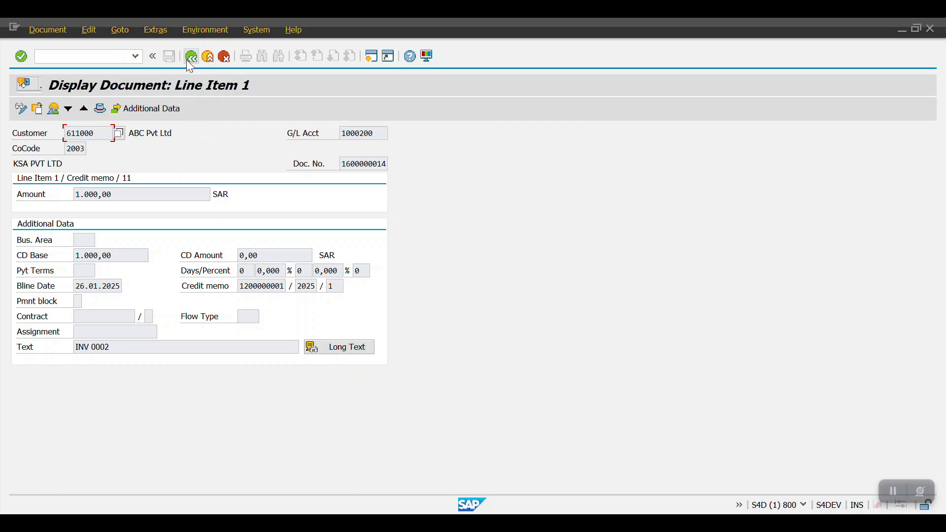
left_click(187, 59)
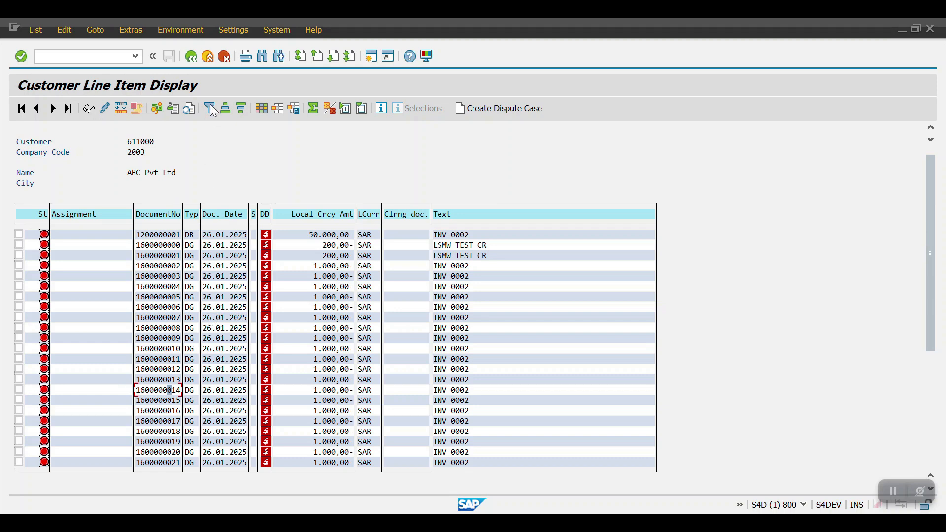
Start transaction OB41 and open the General Data field status of customer credit memo posting key 11
left_click(90, 57)
type("/NOB41")
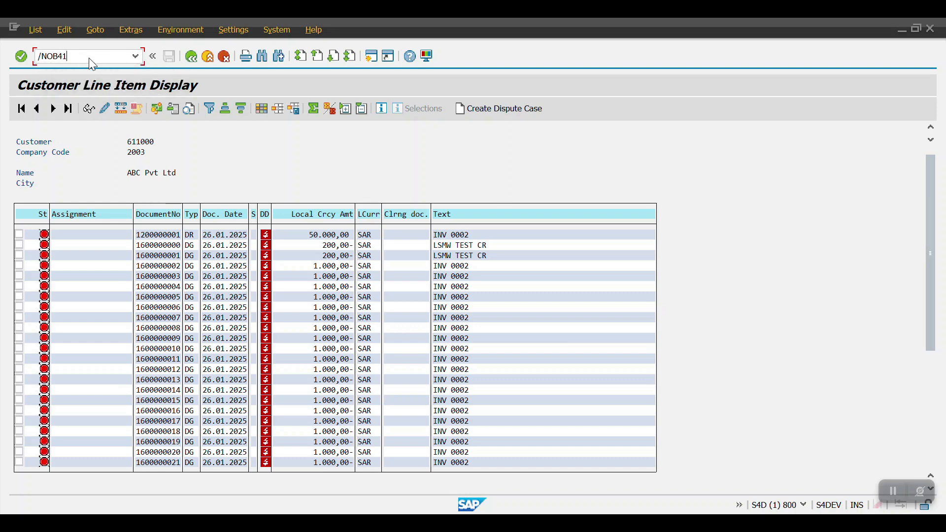
key("Return")
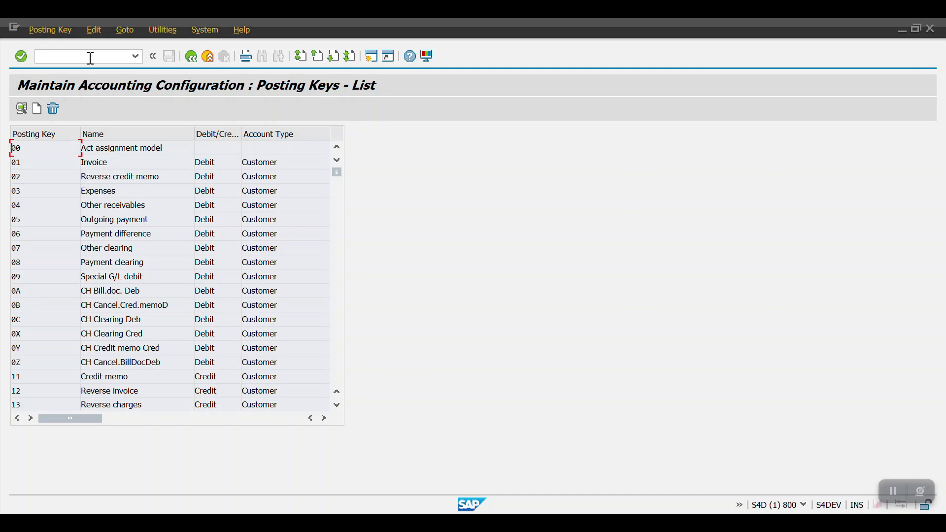
left_click_drag(141, 377, 71, 382)
double_click(30, 376)
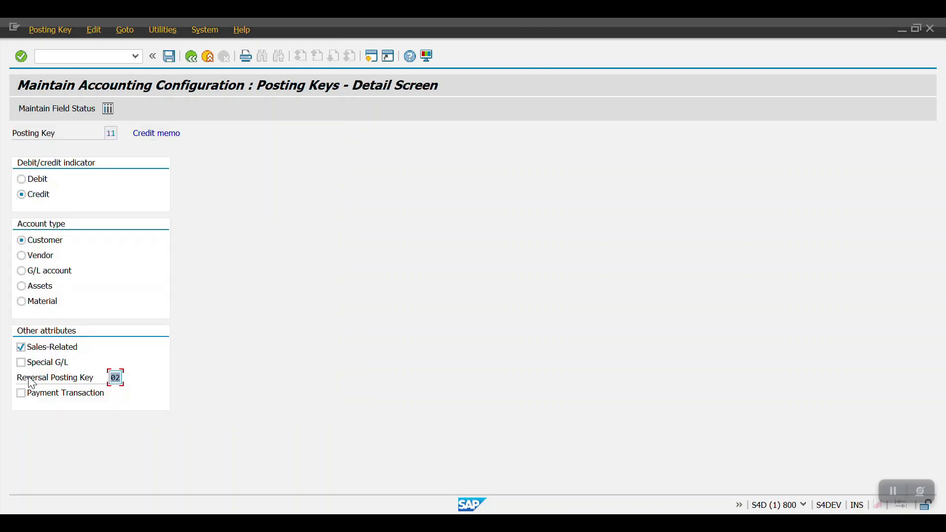
left_click(49, 107)
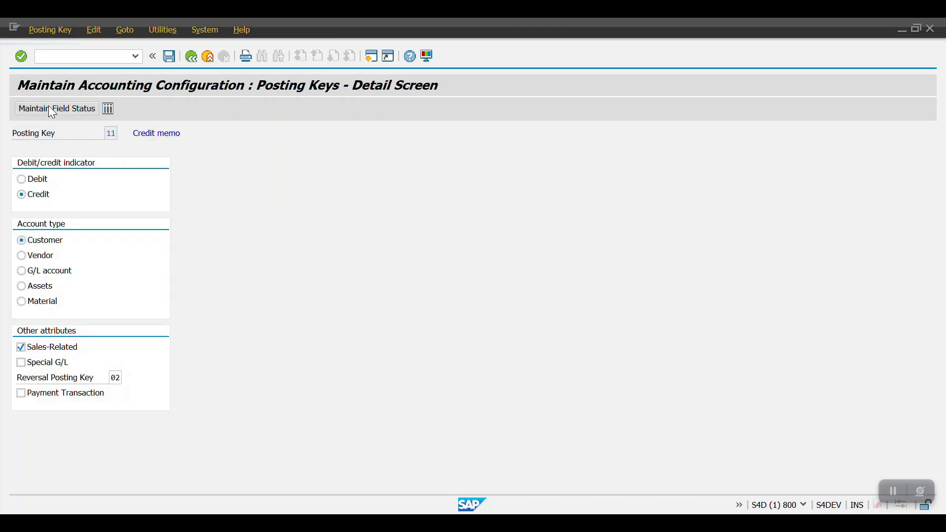
double_click(45, 212)
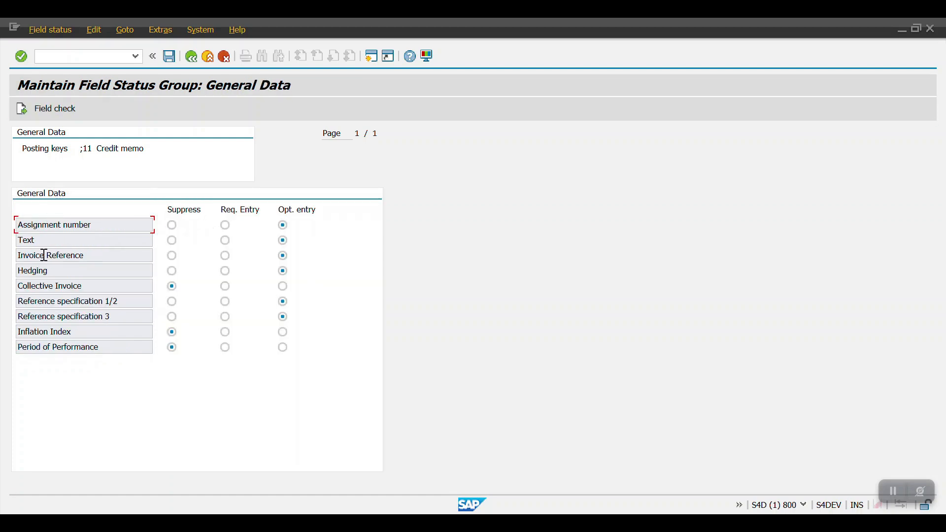
Make Invoice Reference a required entry for posting key 11, save it to the proposed customizing request and return to the posting key list
left_click_drag(94, 253, 9, 256)
left_click(227, 256)
left_click(169, 56)
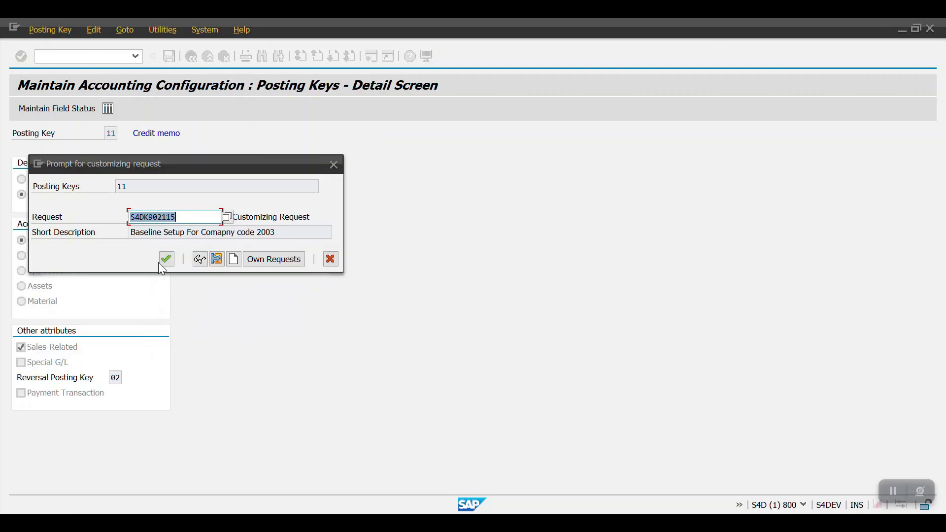
left_click(165, 259)
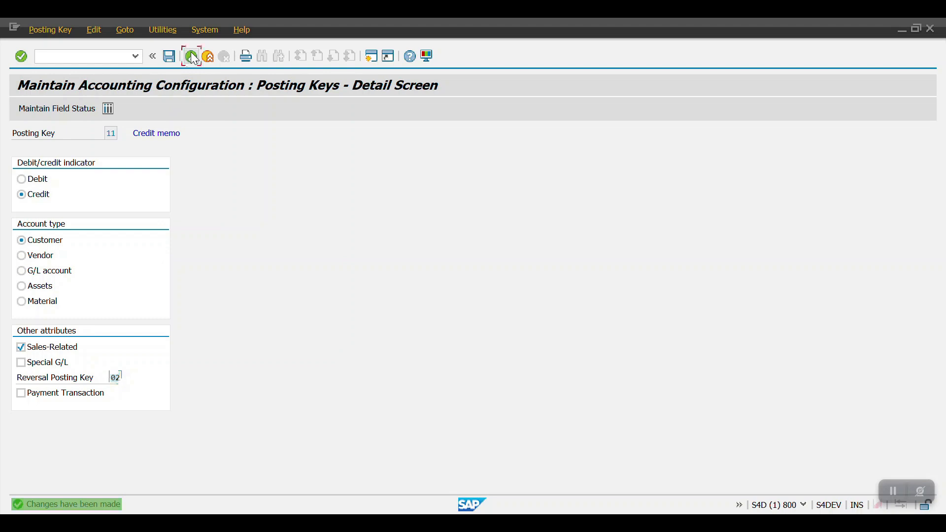
left_click(193, 57)
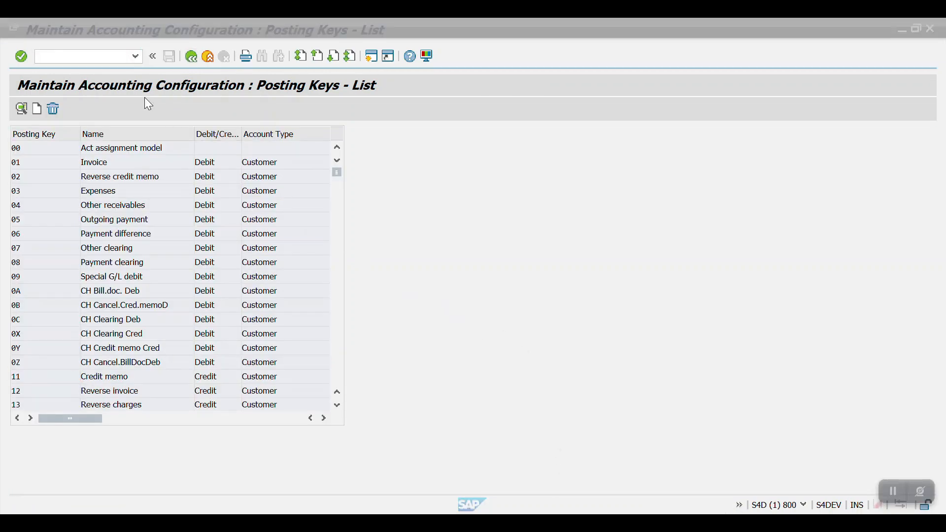
Start the customer credit memo entry transaction and enter the customer number, document date 26.01.2025 and reference INVCR003
left_click(100, 56)
type("/NFB7")
key("Return")
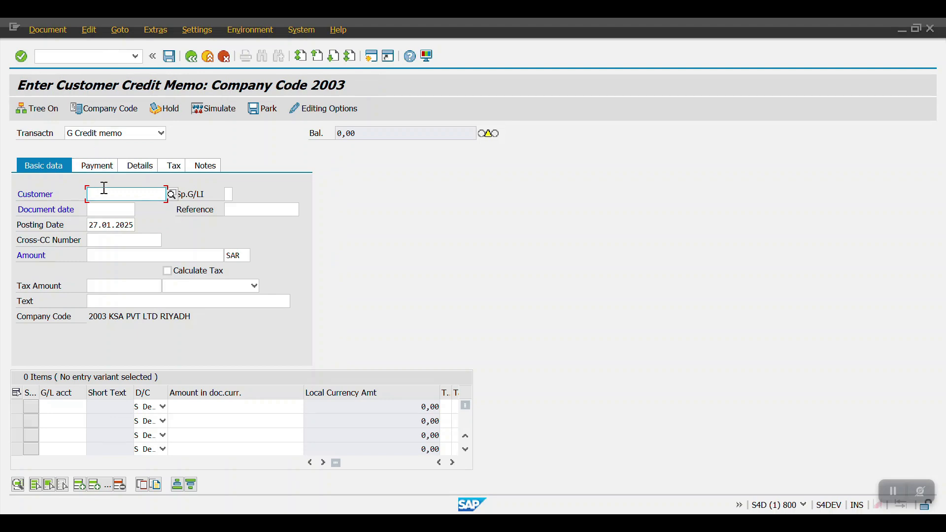
key("space")
key("Down")
key("Tab")
key("space")
key("Down")
key("Tab")
key("space")
key("Down")
key("Return")
key("Right")
key("Tab")
key("Tab")
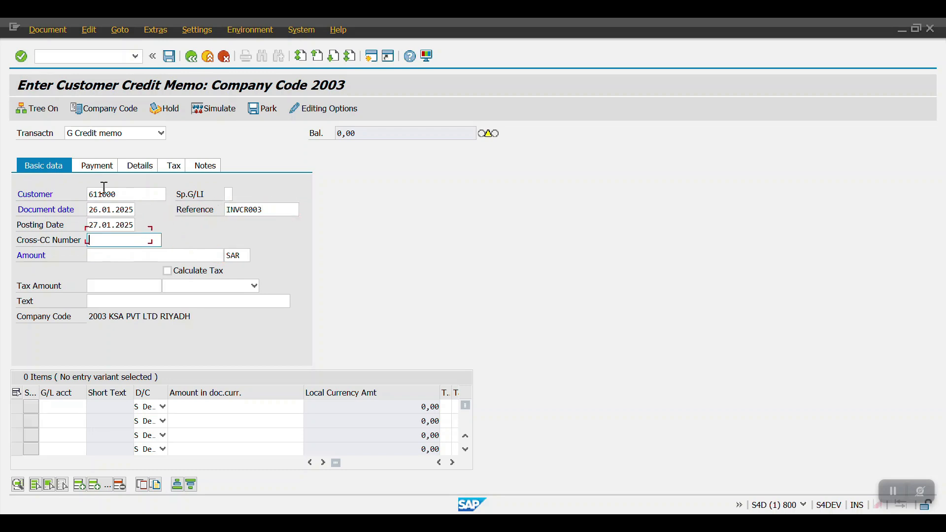
Set the credit memo amount to 1000 SAR and the text to INV 0002
key("Tab")
key("space")
key("Down")
key("Tab")
key("Tab")
key("Tab")
key("Return")
key("Tab")
key("space")
key("Down")
key("Return")
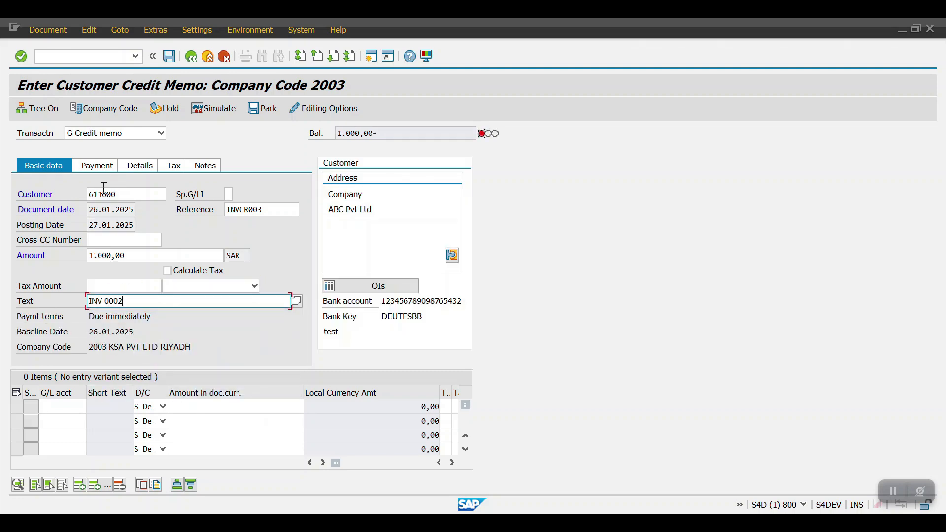
Add a debit line item of 1000 on the sales revenue G/L account
left_click(61, 412)
key("space")
key("Down")
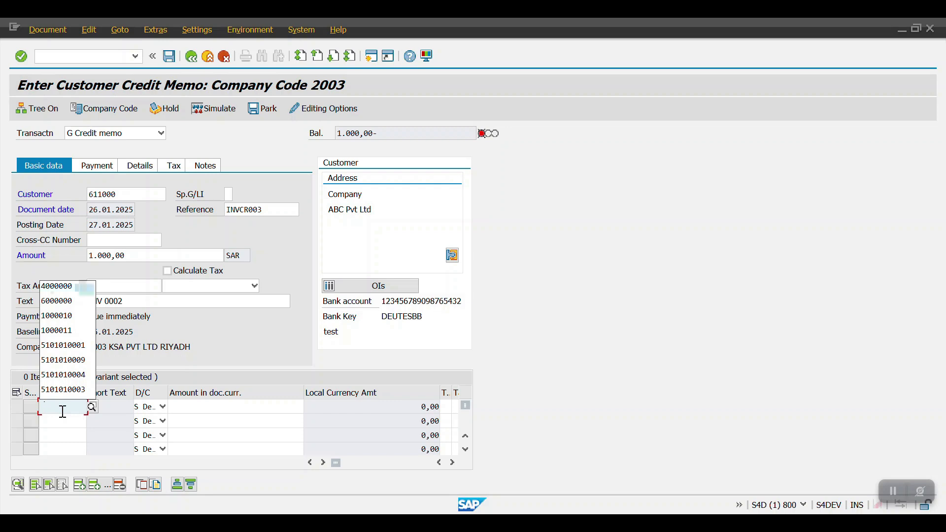
key("Tab")
key("Tab")
key("space")
key("Down")
key("Tab")
key("Tab")
key("Tab")
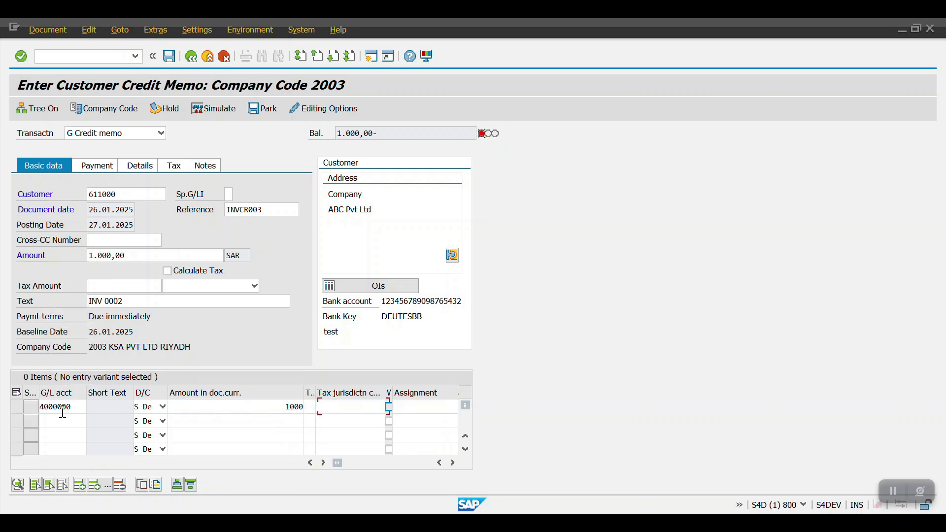
Assign profit center 200310 to the sales revenue item and confirm the entries through the warnings
key("Tab")
key("Tab")
key("Tab")
key("Tab")
key("Tab")
key("Tab")
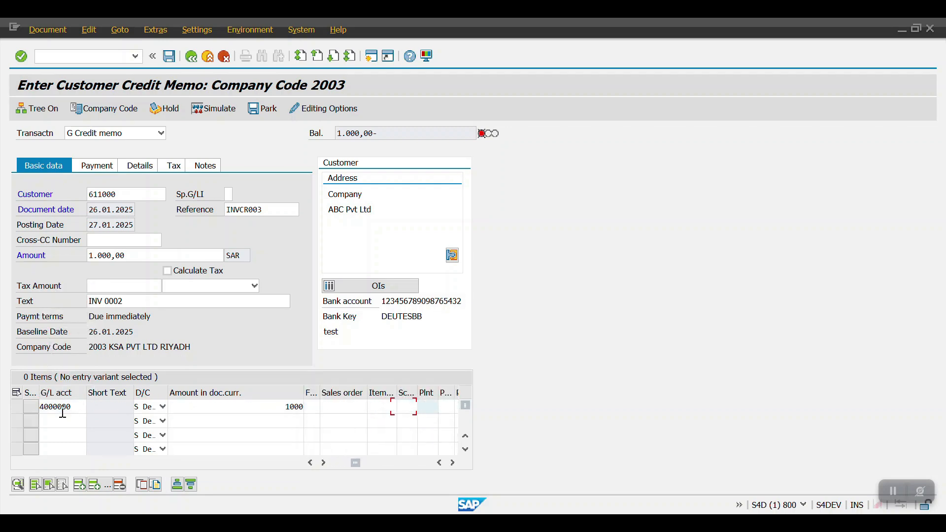
key("Tab")
key("Tab")
key("space")
key("Down")
key("Return")
key("Return")
key("Return")
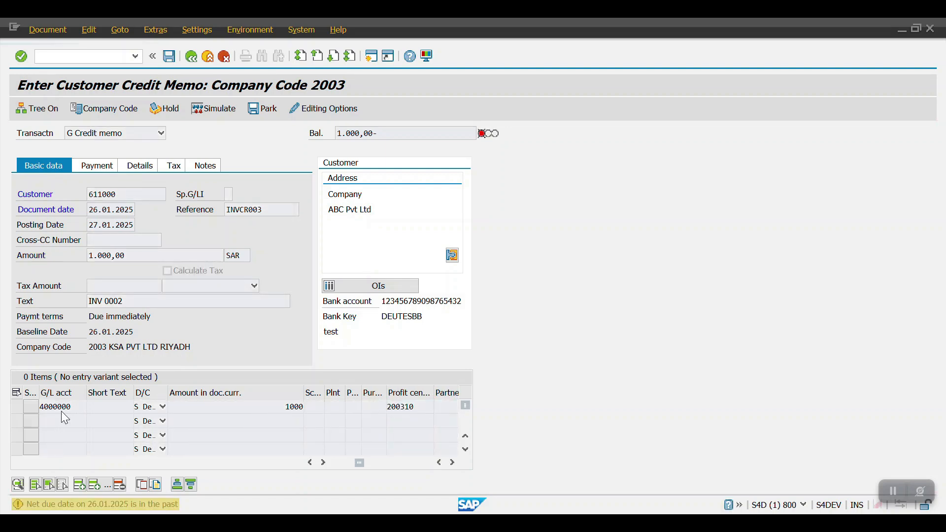
key("Return")
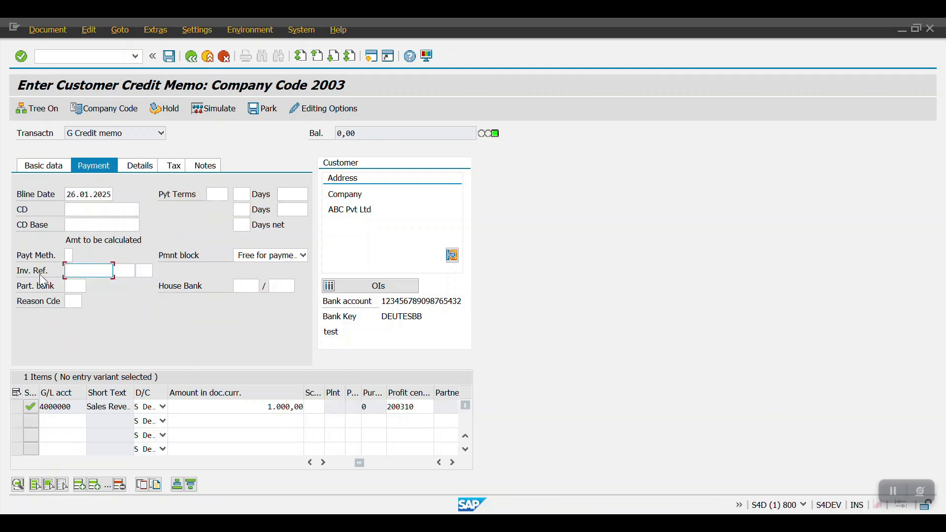
Try to return to the basic data while the invoice reference is still empty
left_click(77, 285)
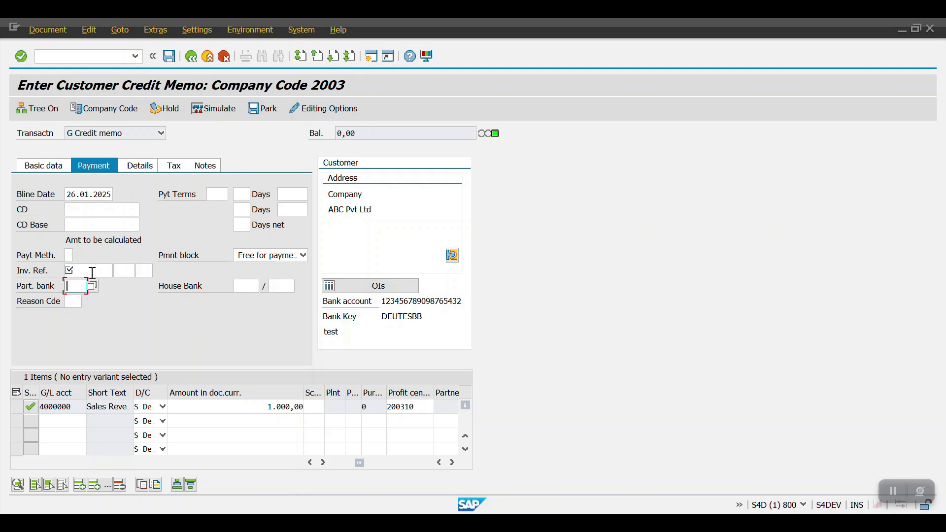
left_click(92, 273)
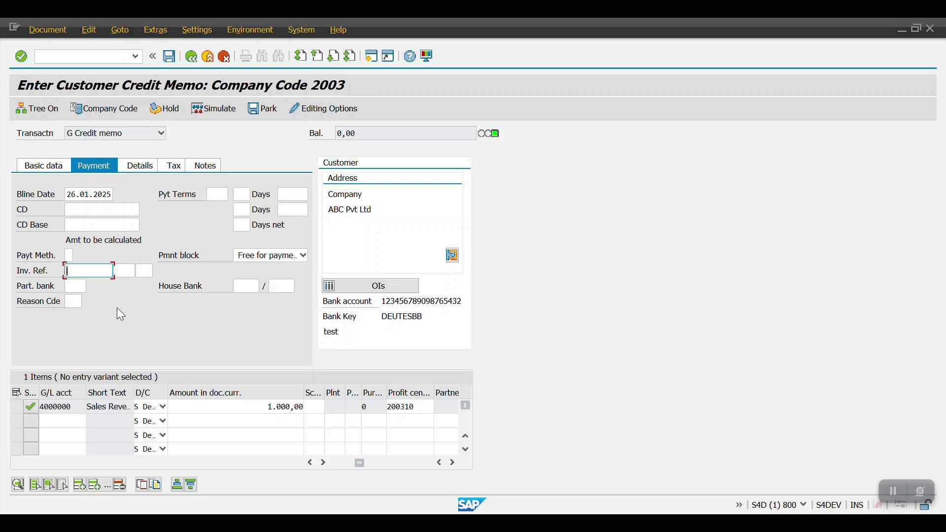
left_click(64, 169)
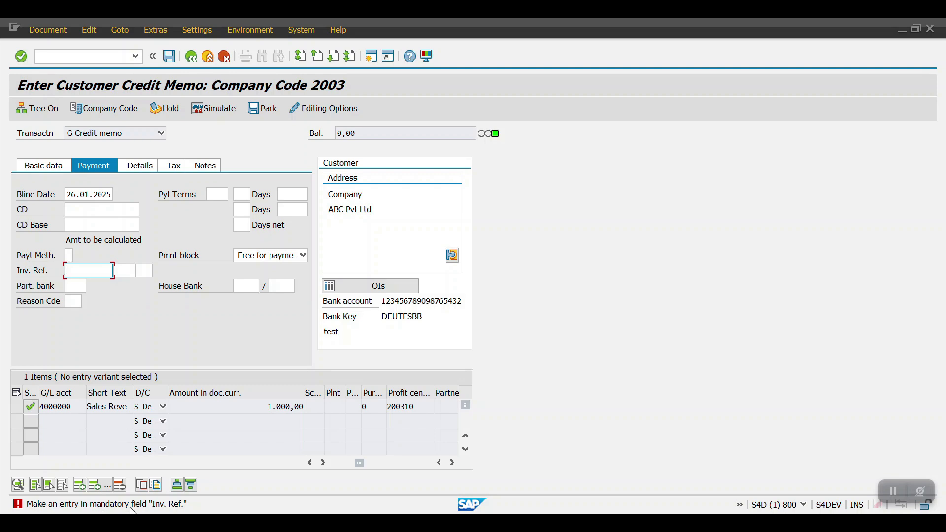
left_click(92, 269)
left_click(91, 286)
key("Return")
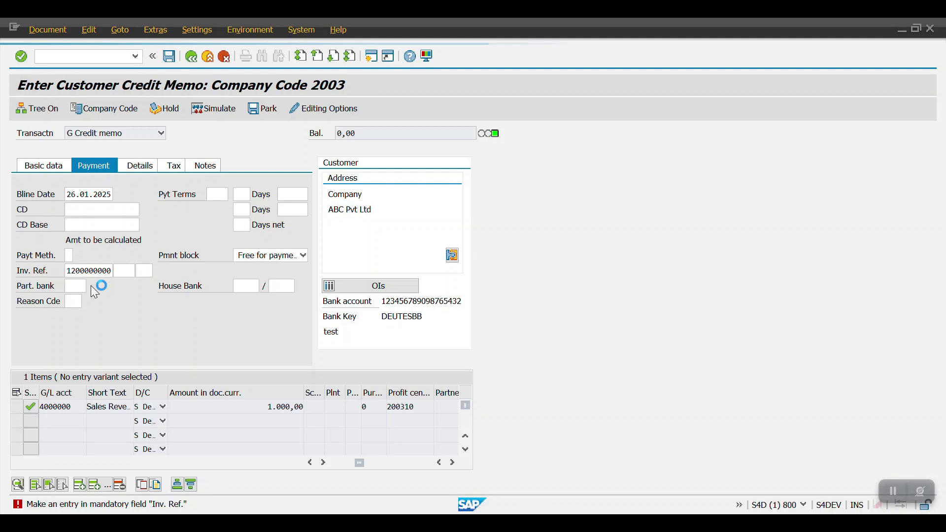
key("Return")
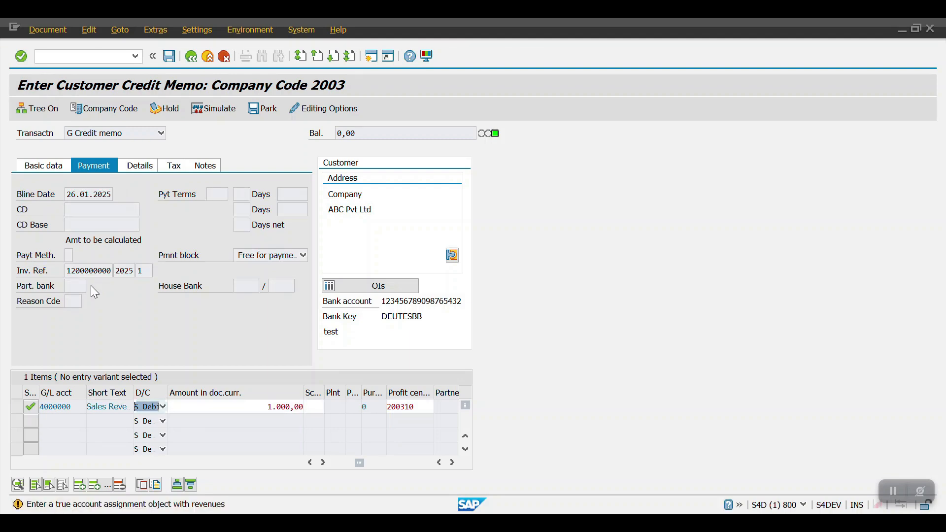
key("Return")
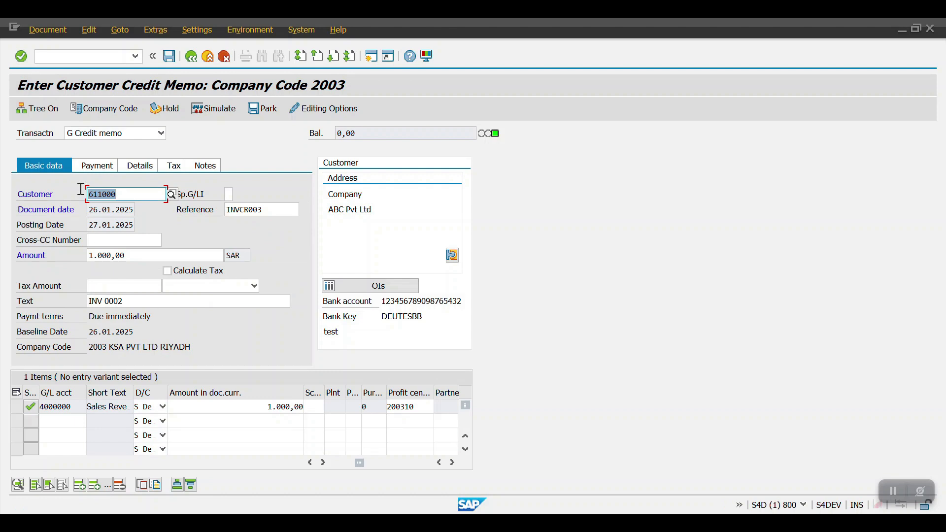
Reopen the payment data, clear the invoice reference and try to confirm the credit memo without it
left_click(85, 162)
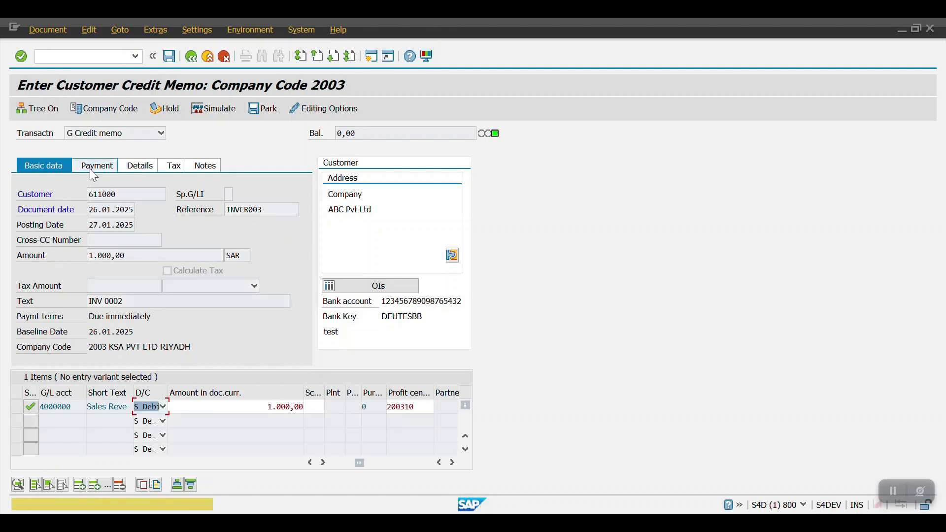
left_click(89, 167)
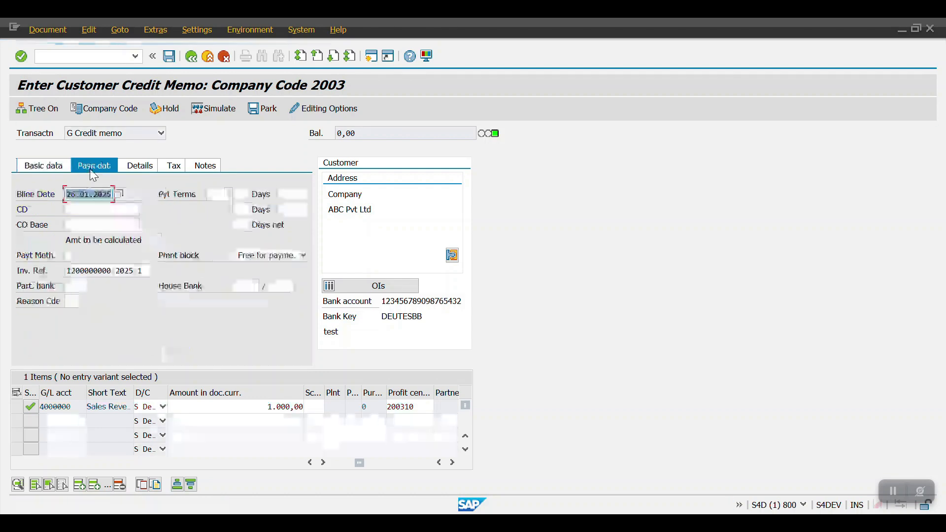
left_click(69, 271)
key("Delete")
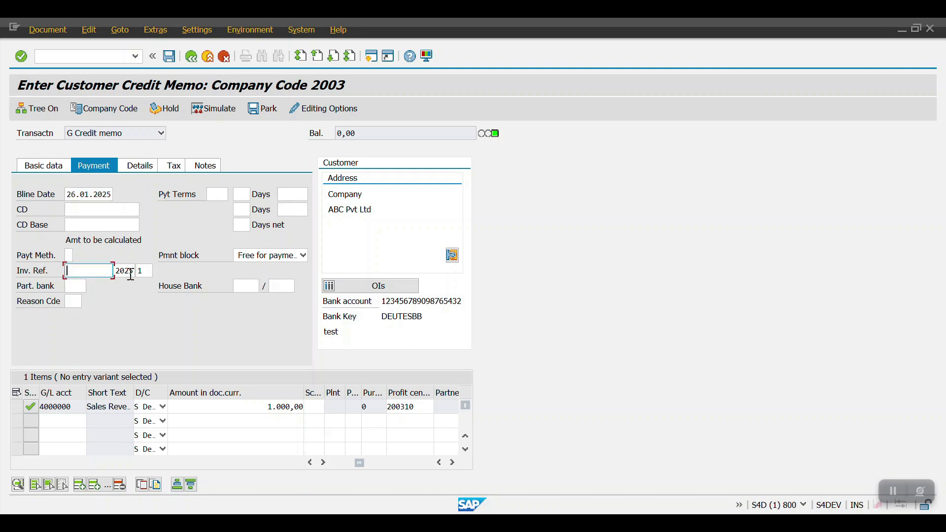
key("Return")
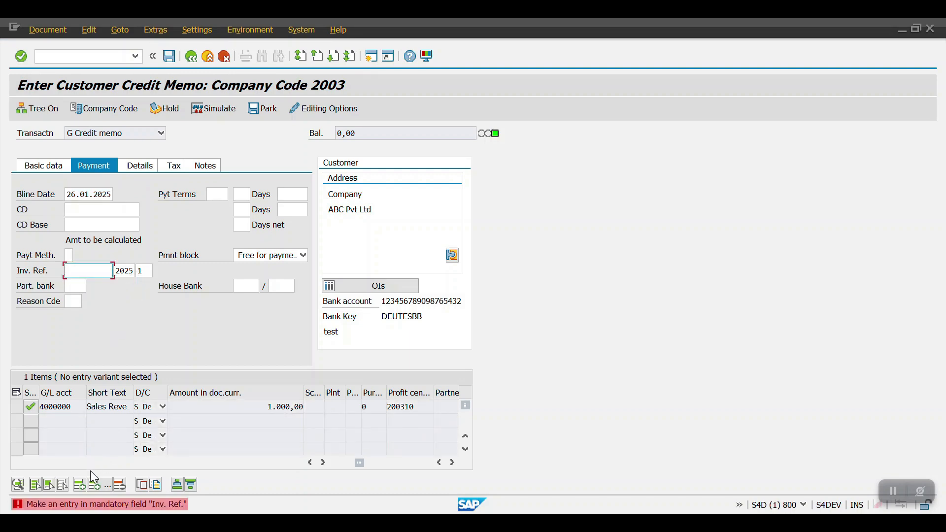
left_click(83, 286)
left_click(78, 302)
key("Return")
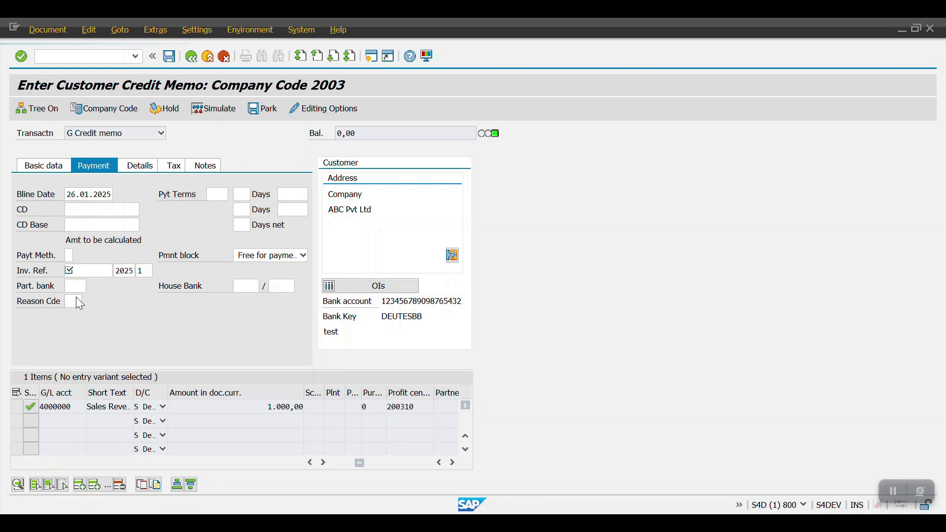
type("1")
left_click(82, 286)
key("Return")
key("Return")
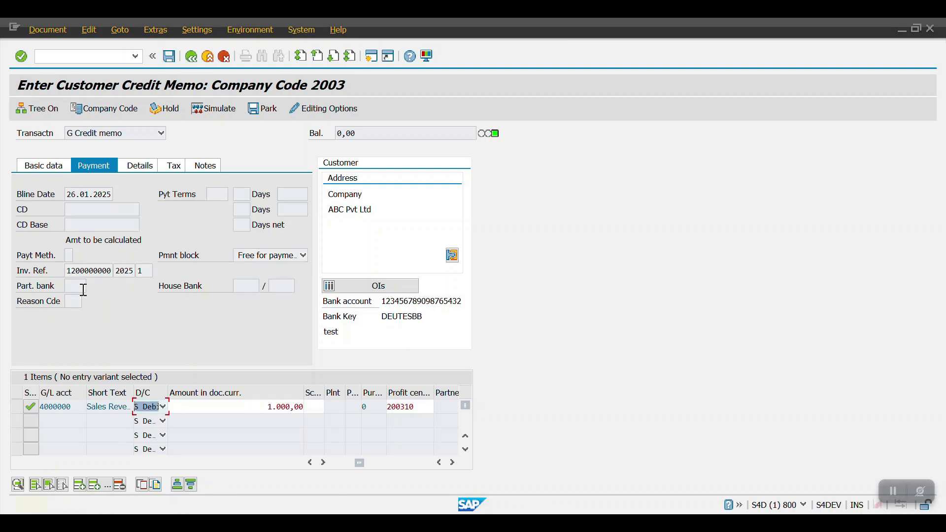
key("Return")
left_click(171, 58)
left_click(171, 57)
left_click(171, 57)
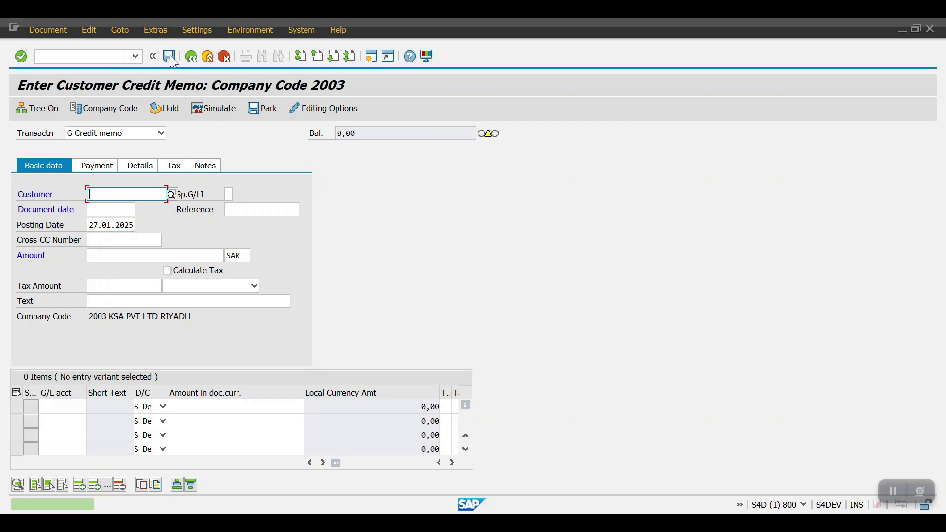
Display the posted credit memo and check the invoice reference in its customer line item
left_click(45, 30)
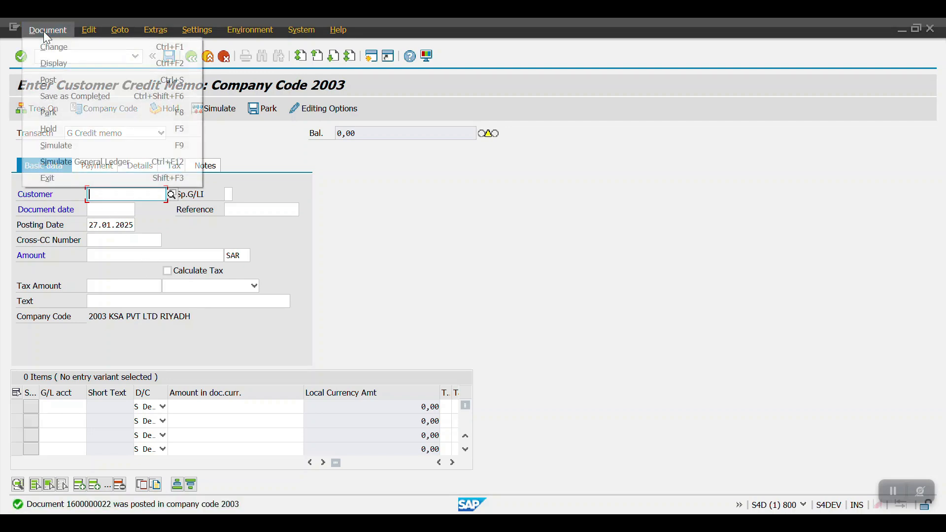
left_click(53, 61)
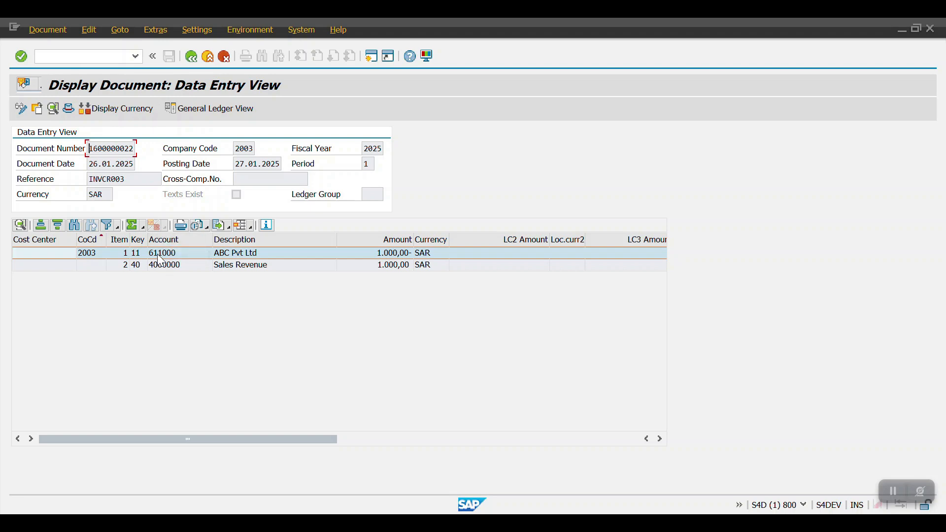
left_click(165, 253)
double_click(168, 255)
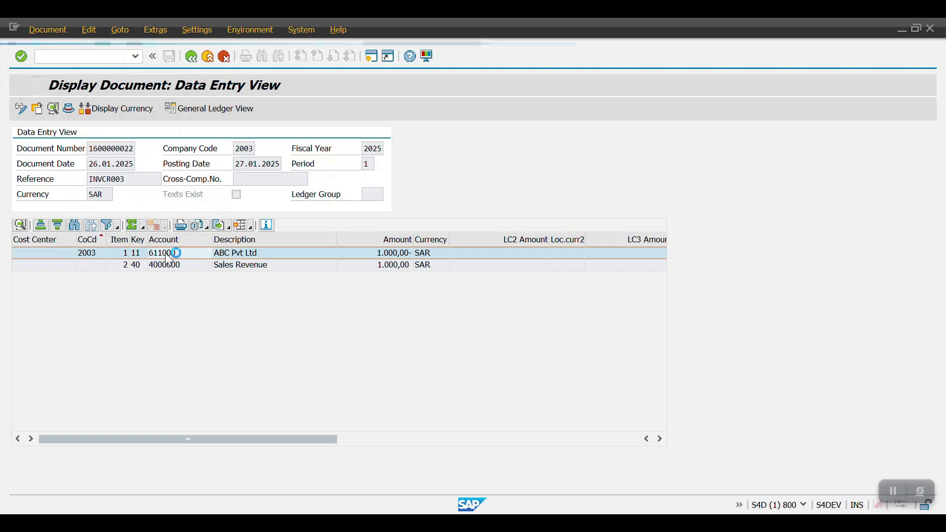
left_click_drag(239, 286, 262, 286)
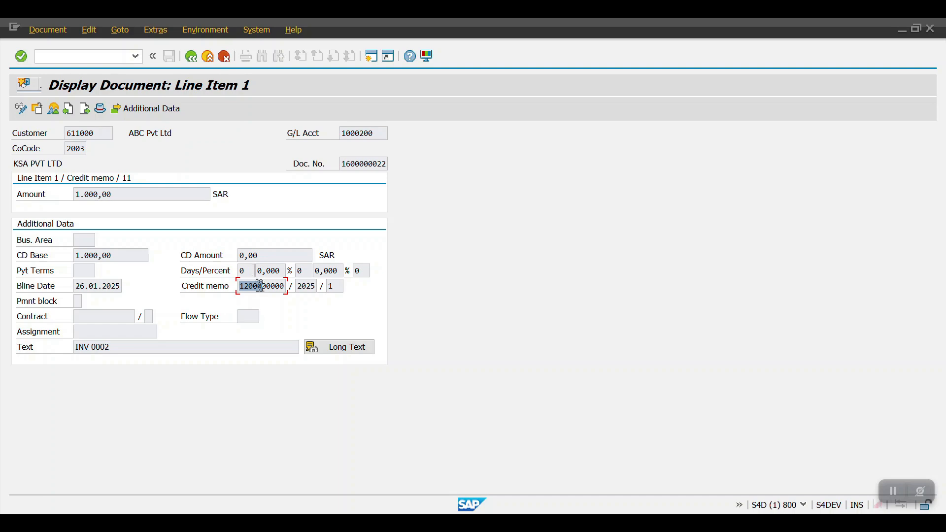
left_click_drag(242, 287, 289, 293)
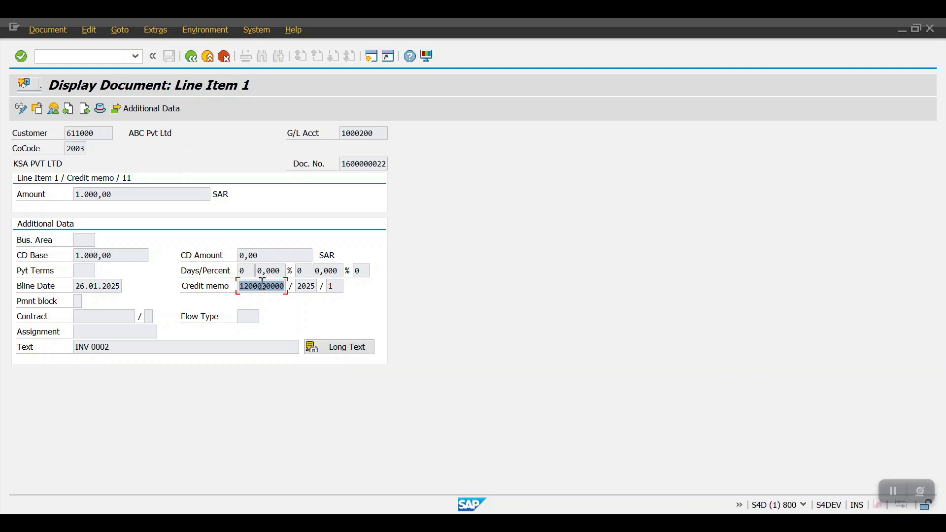